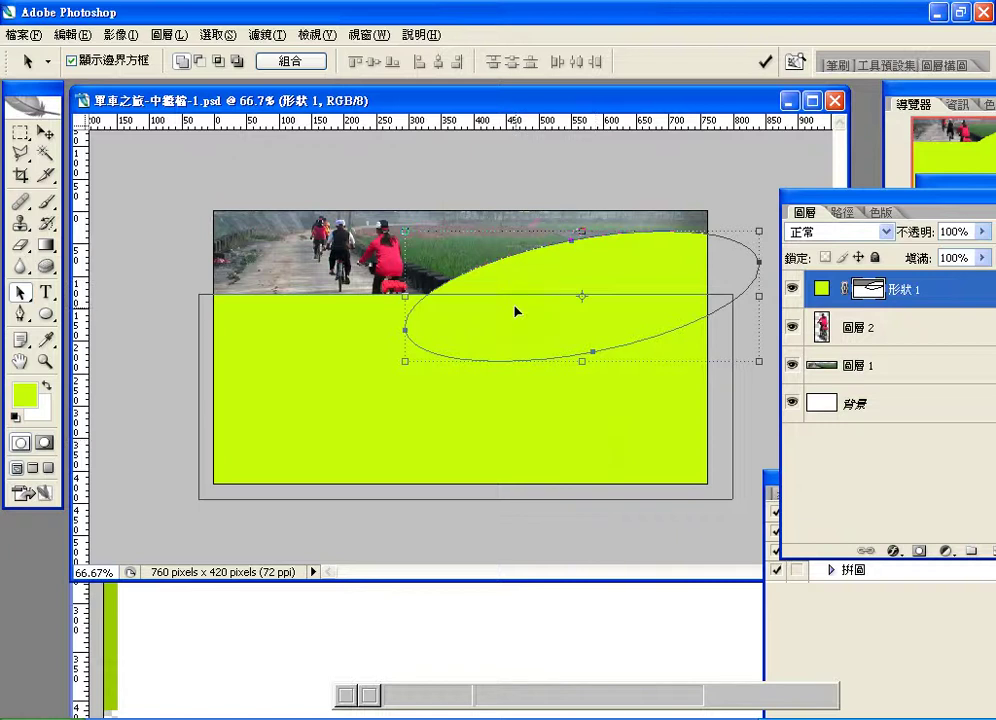
Step: Finish editing the lime shape's path and duplicate the layer 形狀 1
left_click_drag(838, 205, 820, 173)
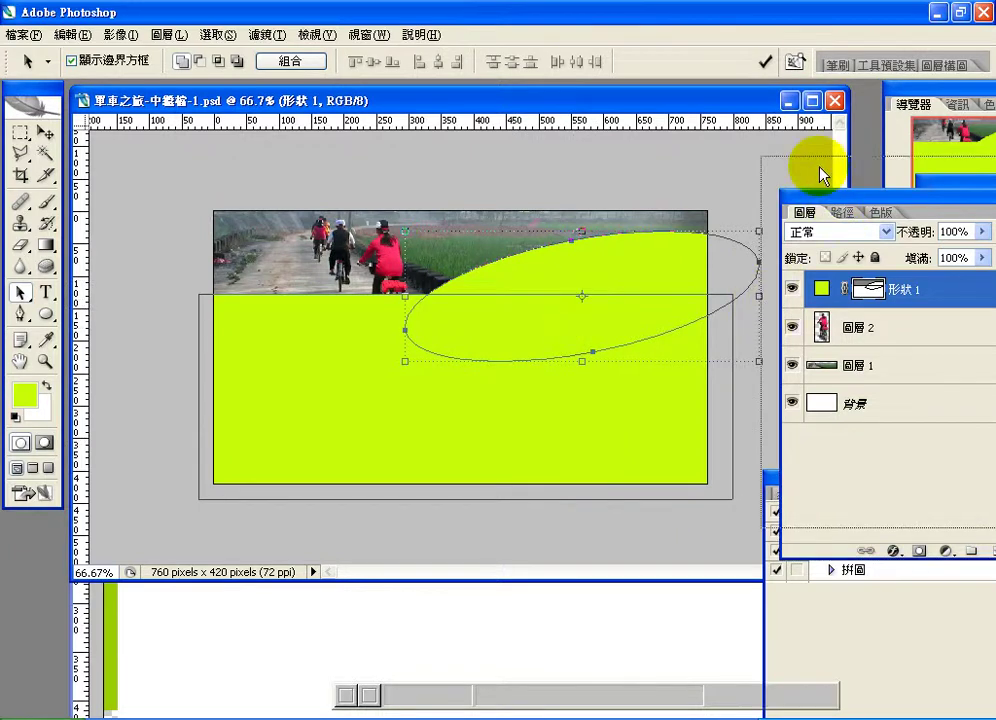
left_click(763, 67)
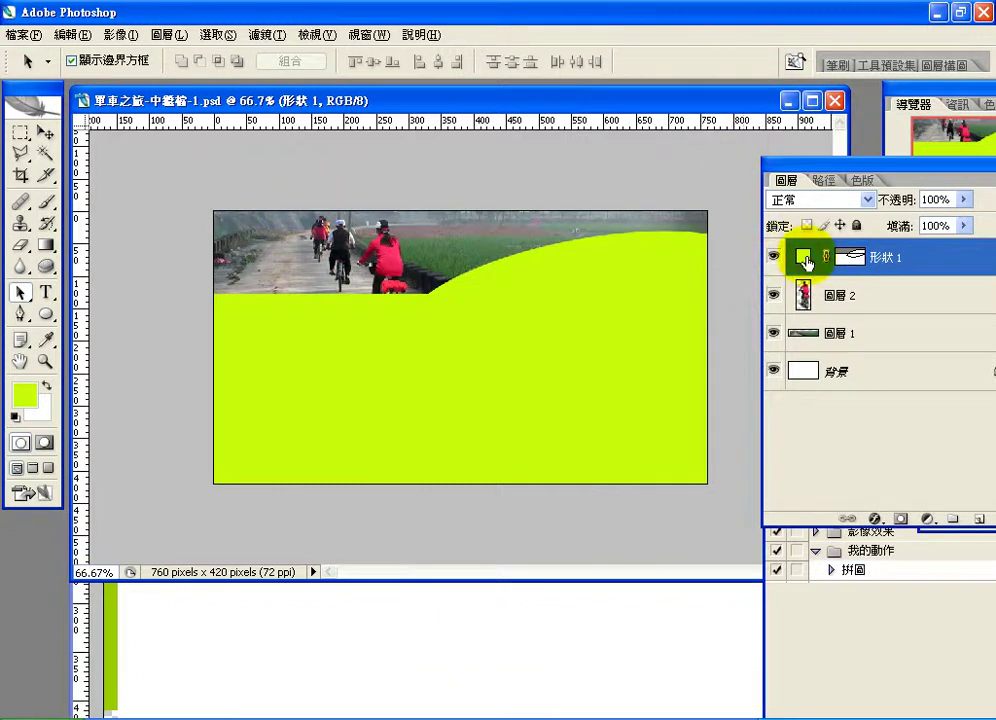
left_click_drag(822, 163, 780, 163)
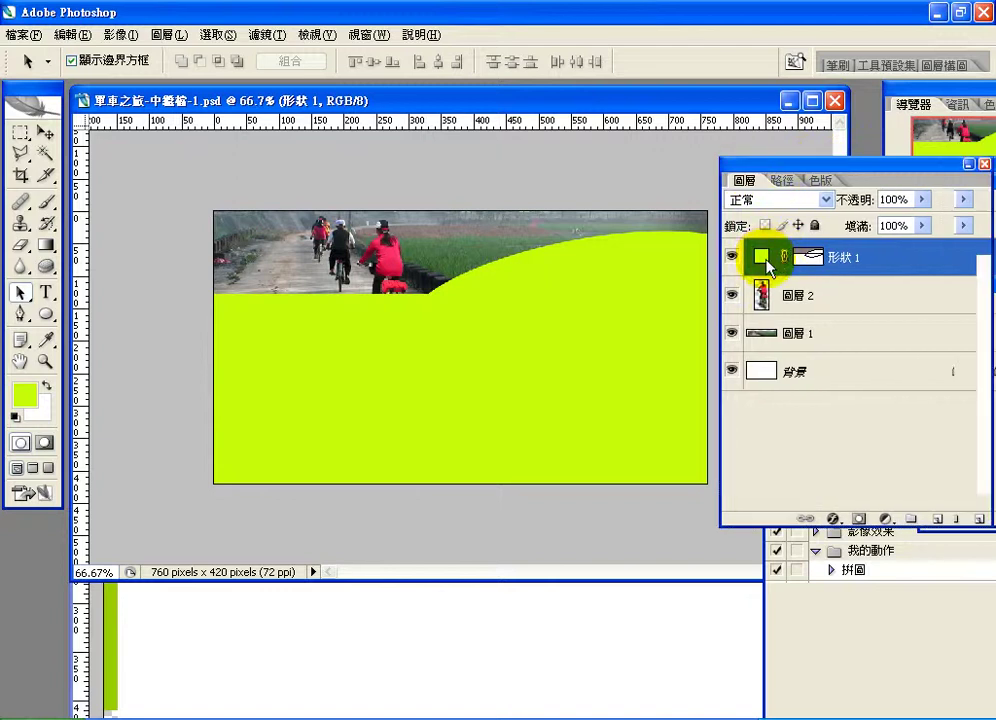
left_click_drag(768, 265, 936, 520)
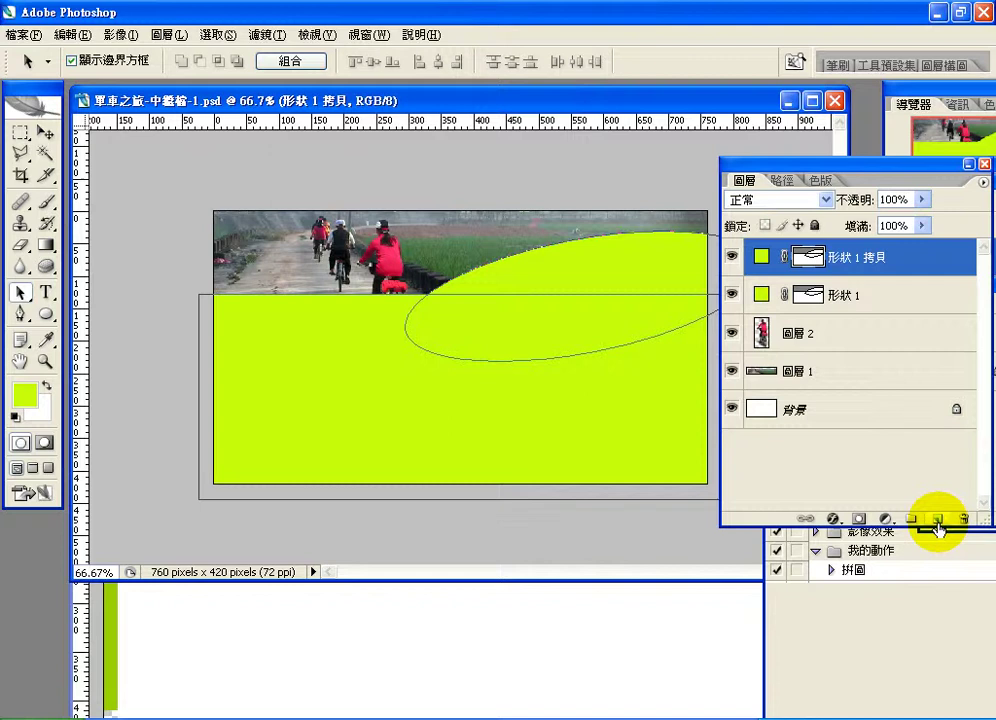
Step: Move the copied shape slightly down and right to leave a border strip along the original shape's left and upper edges
left_click(808, 259)
left_click(45, 131)
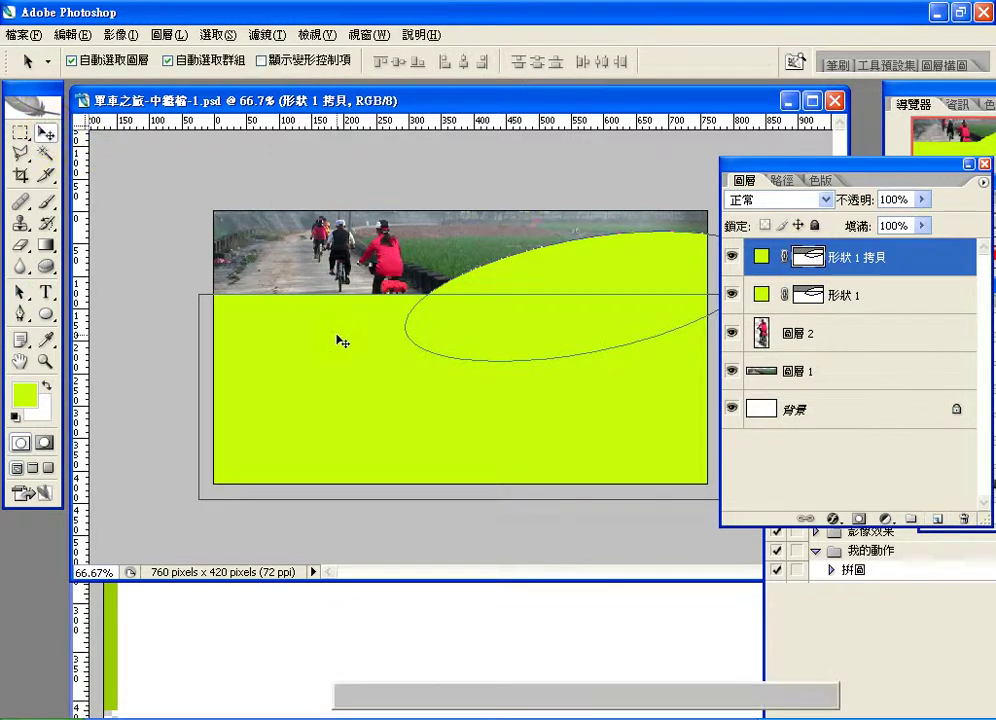
left_click_drag(340, 340, 363, 342)
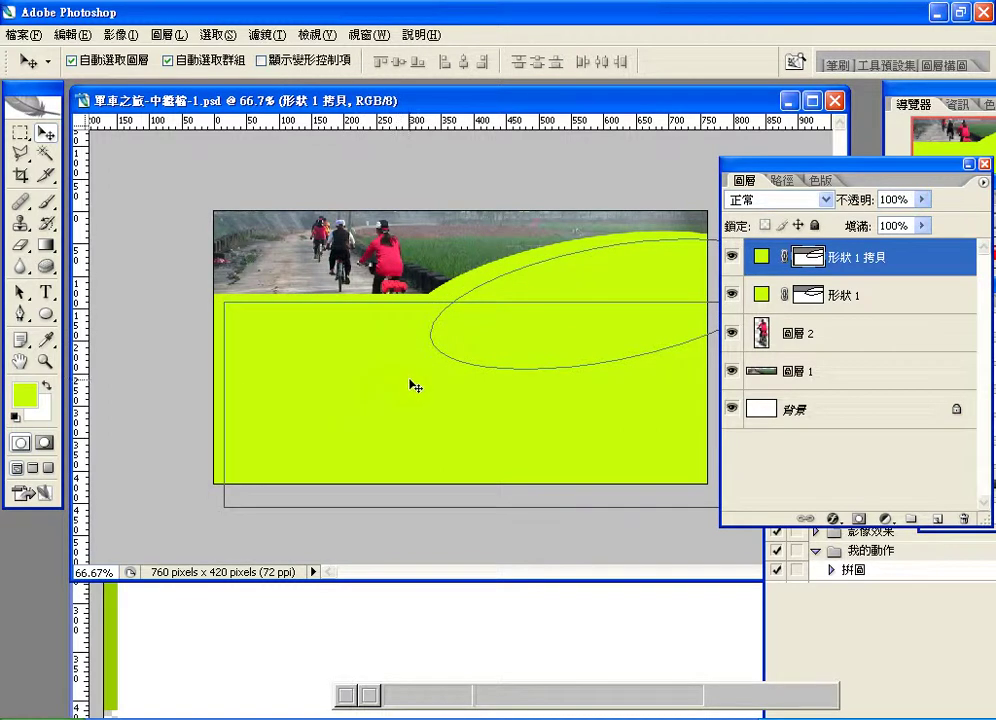
Step: Change the fill color of the shape on layer 形狀 1 拷貝 to white and deselect its path
left_click(47, 315)
left_click(670, 62)
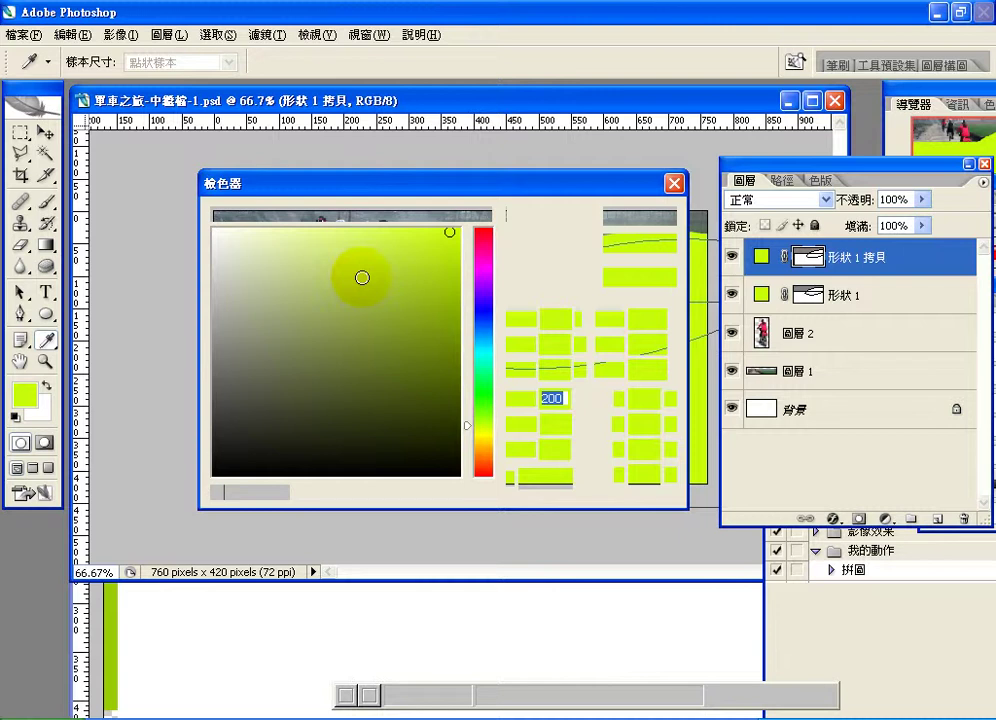
left_click(627, 218)
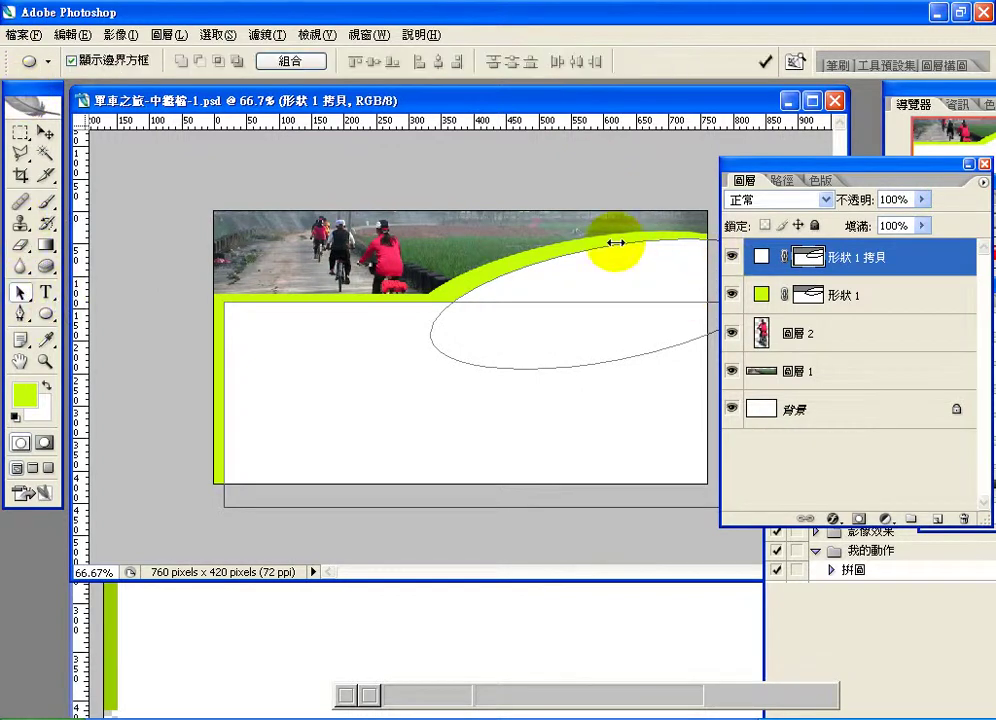
left_click(765, 62)
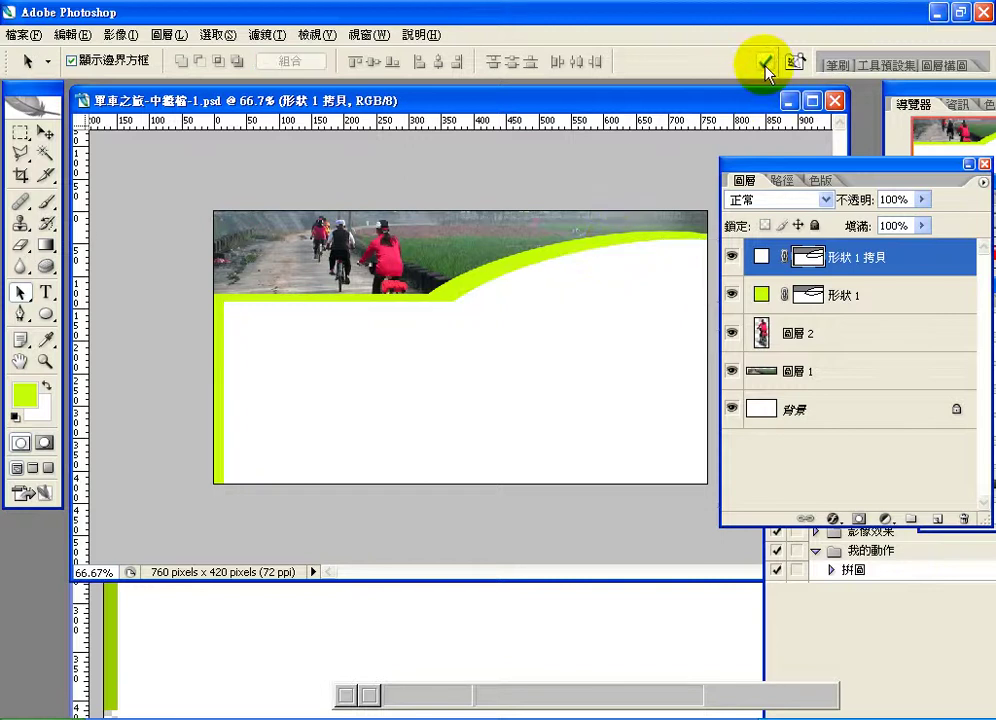
Step: Shift the ellipse path of the white shape slightly left to even out the lime border along the curve
left_click(596, 258)
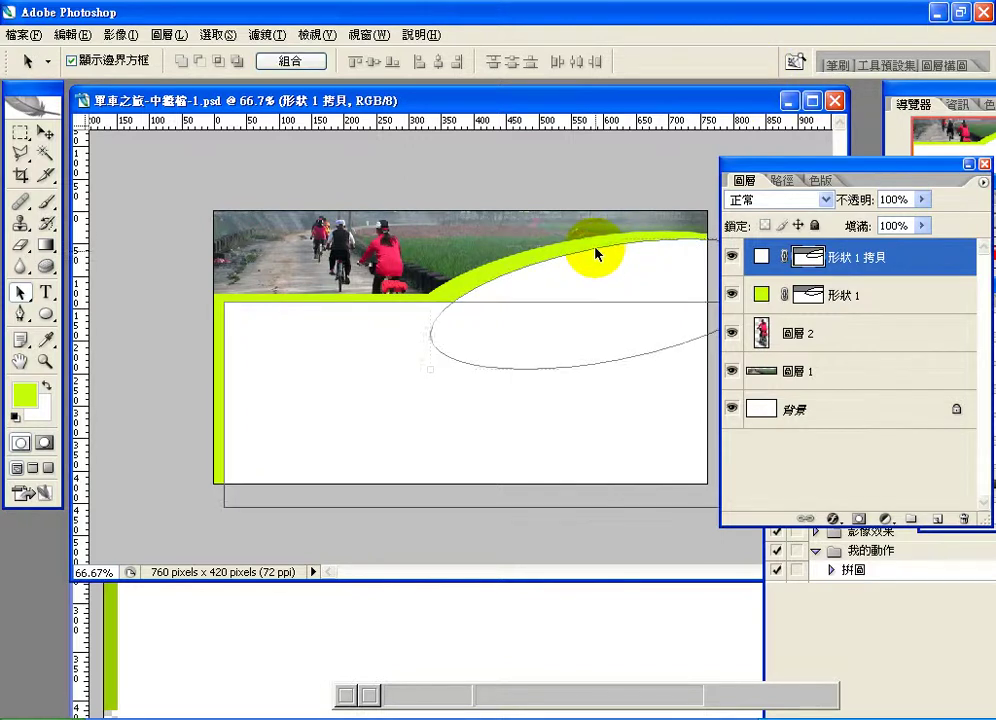
left_click_drag(596, 253, 566, 256)
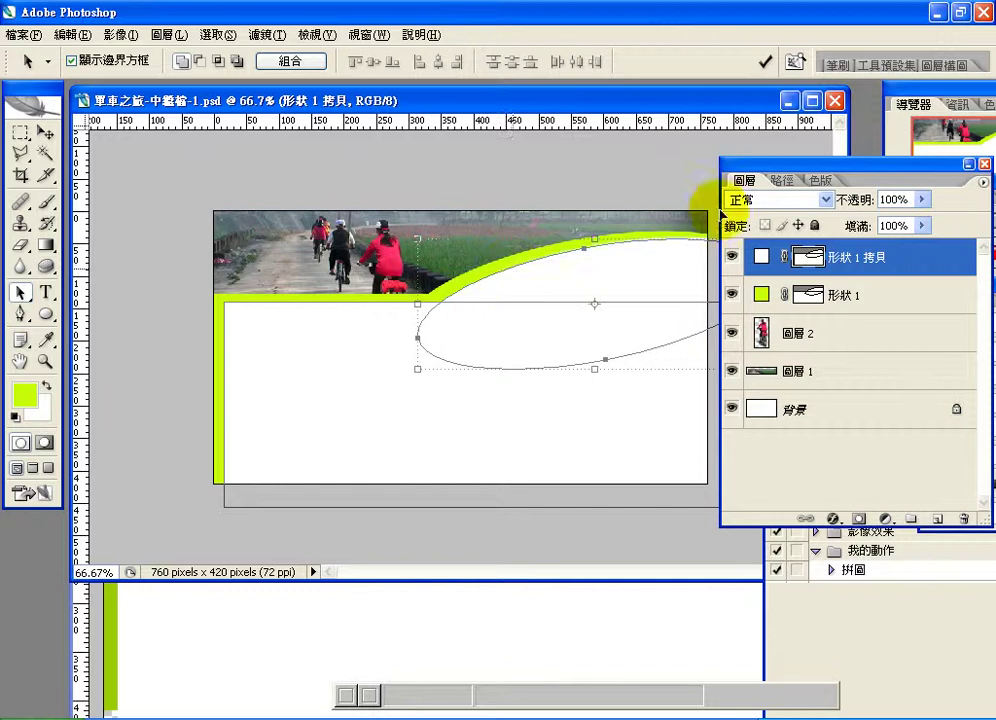
left_click_drag(789, 167, 864, 177)
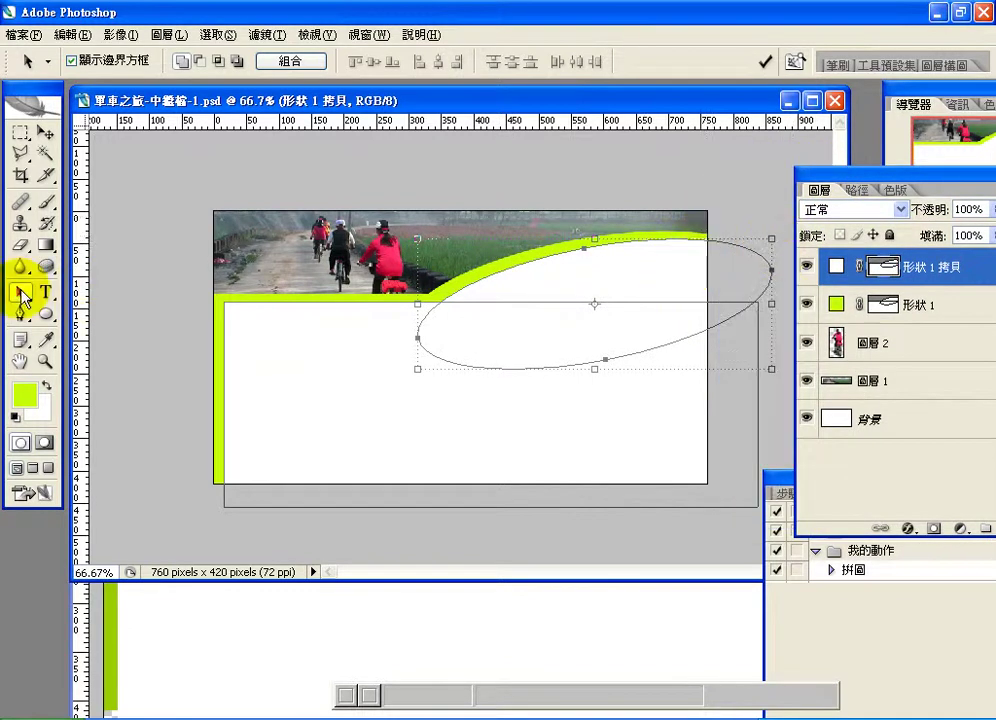
mouse_move(22, 295)
left_mouse_down()
mouse_move(70, 318)
mouse_move(29, 294)
left_mouse_up()
left_click(209, 460)
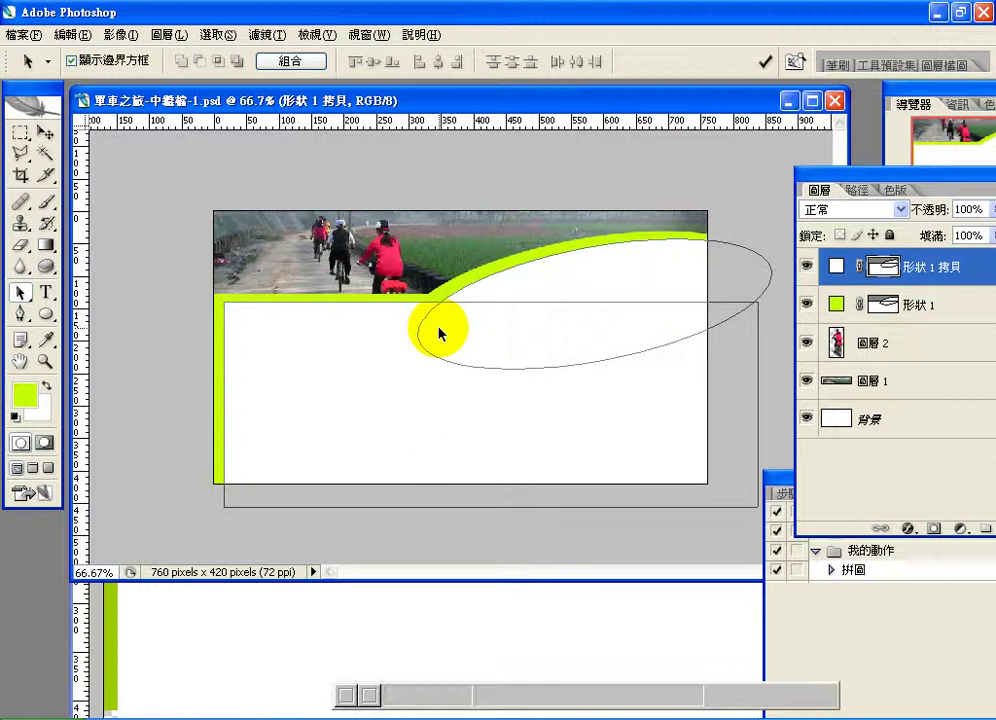
left_click(766, 63)
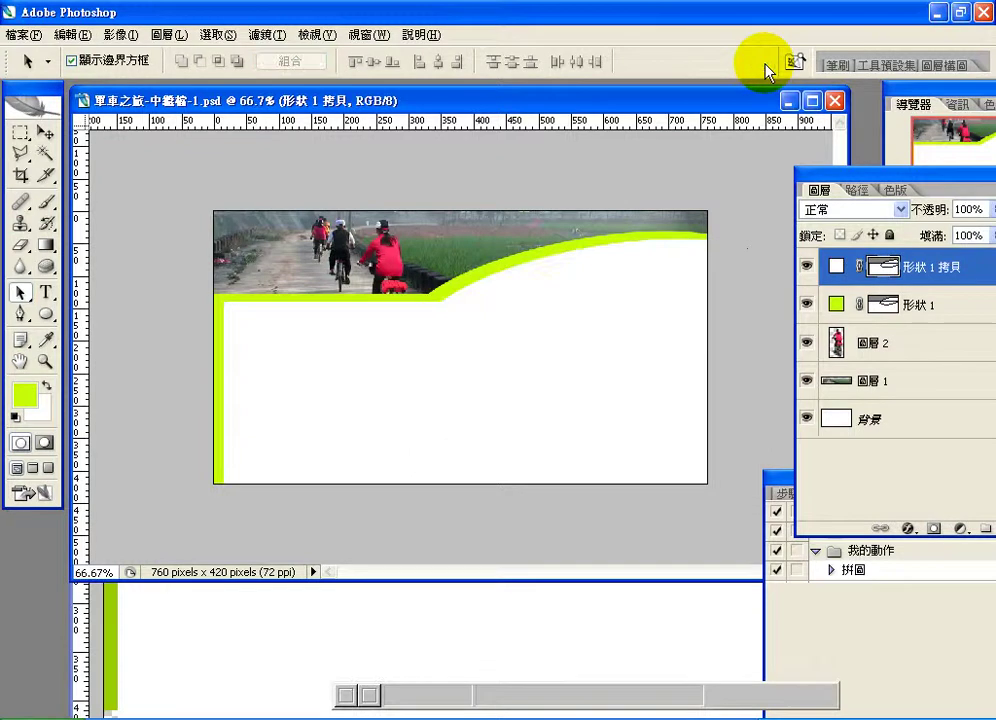
key("ctrl+alt+0")
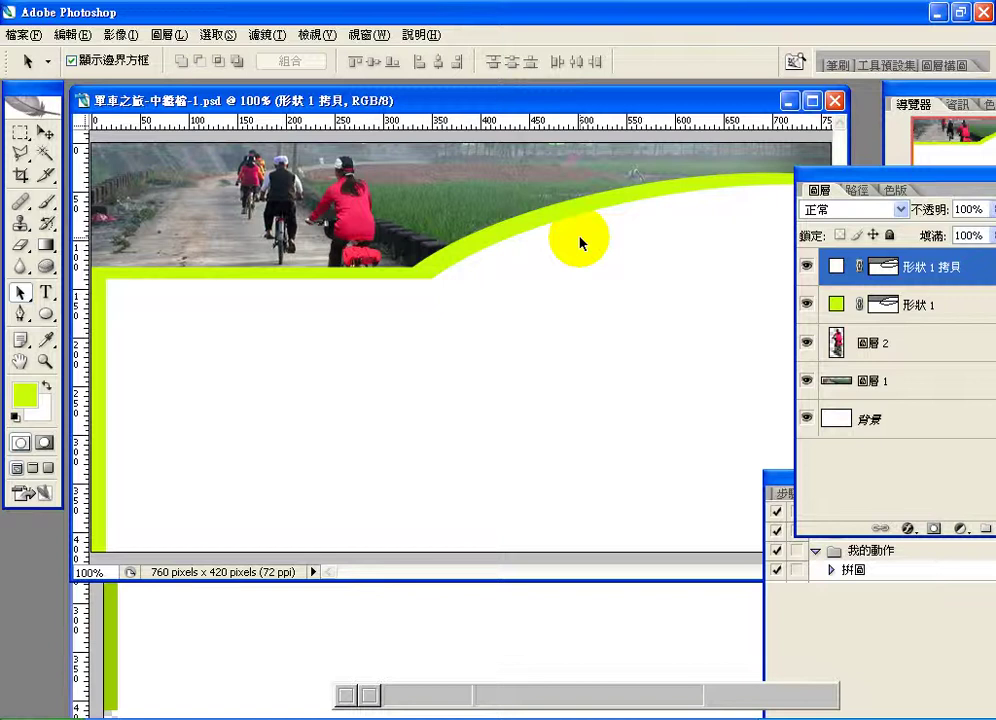
key("ctrl+minus")
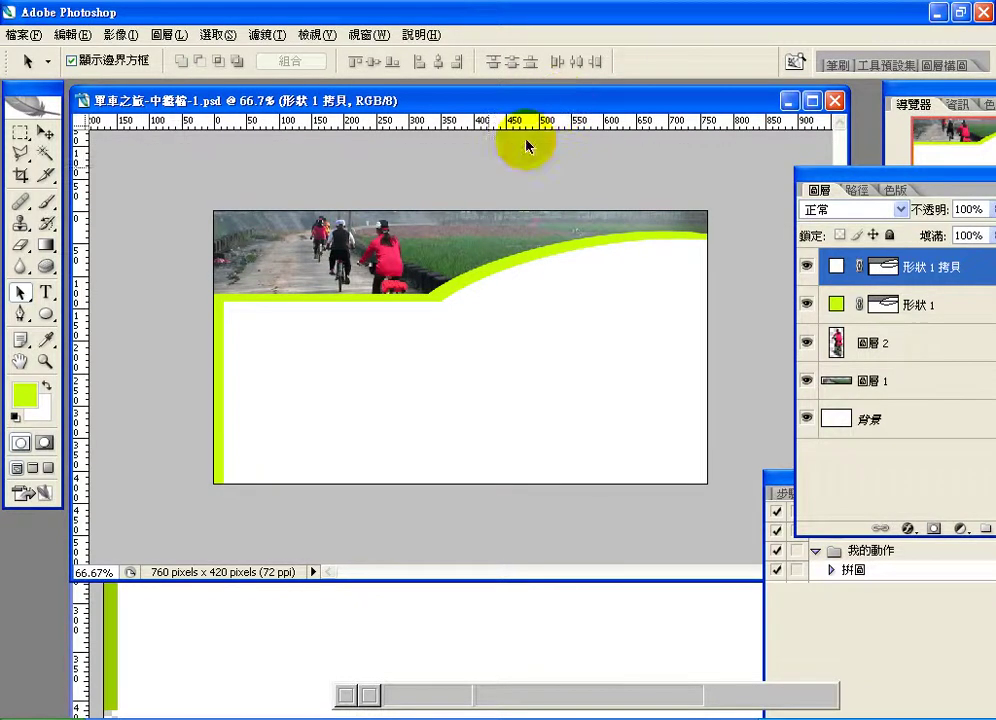
Step: Move the cyclist layer 圖層 2 above both shape layers
left_click(420, 308)
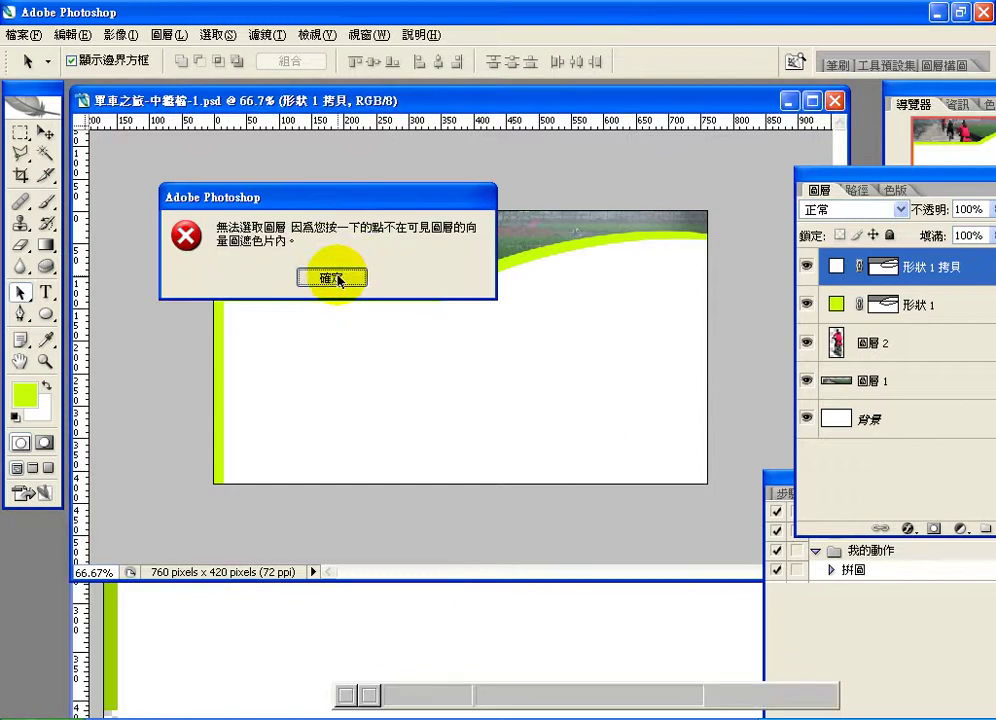
left_click(331, 277)
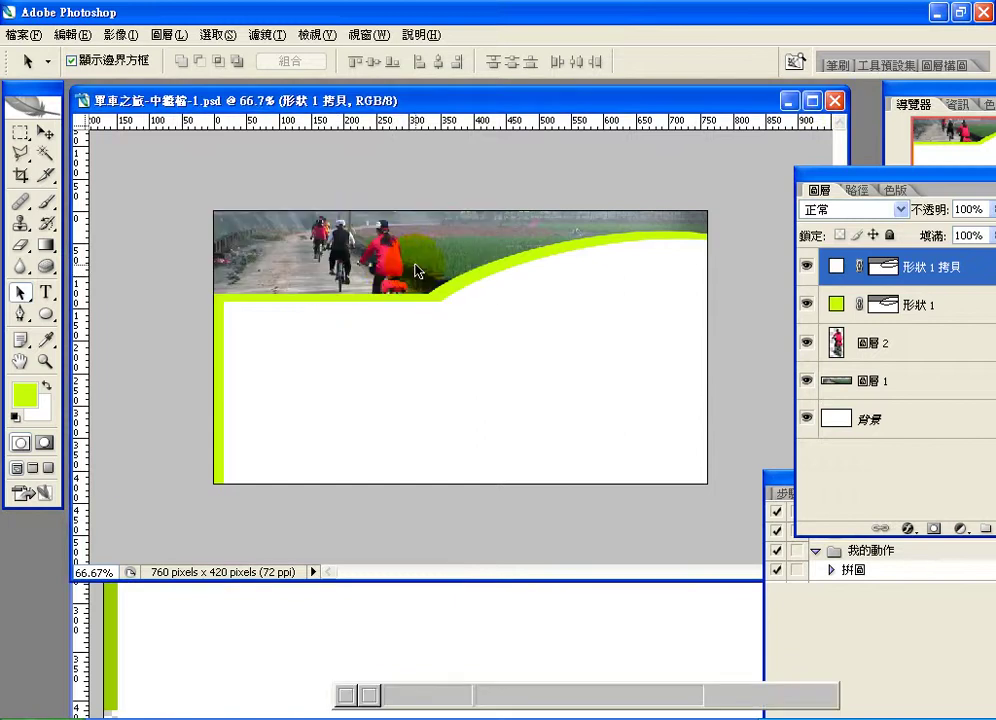
left_click(838, 342)
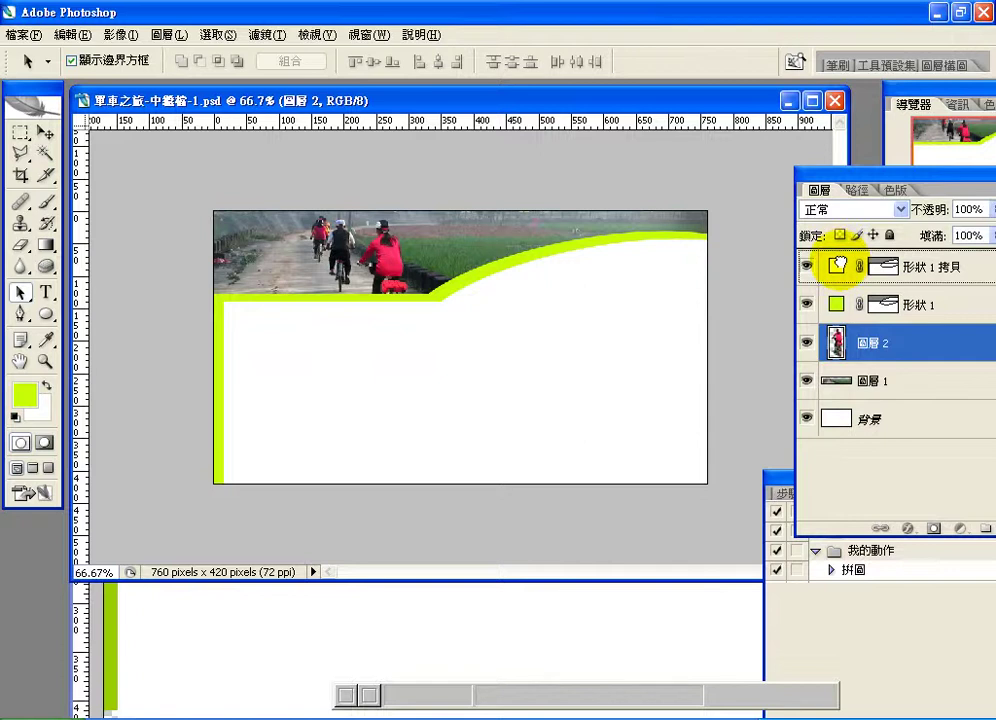
left_click_drag(838, 265, 839, 266)
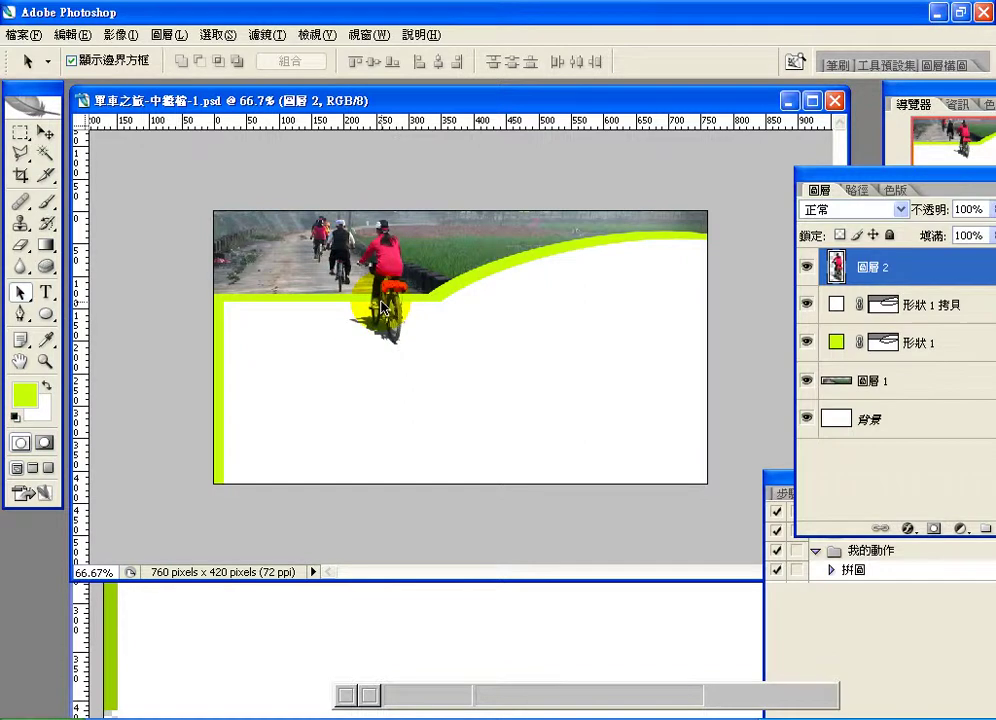
Step: Show the hidden 埔里 lettering layer in the reference file pulibike1.psd and bring the lettering into view
left_click(90, 636)
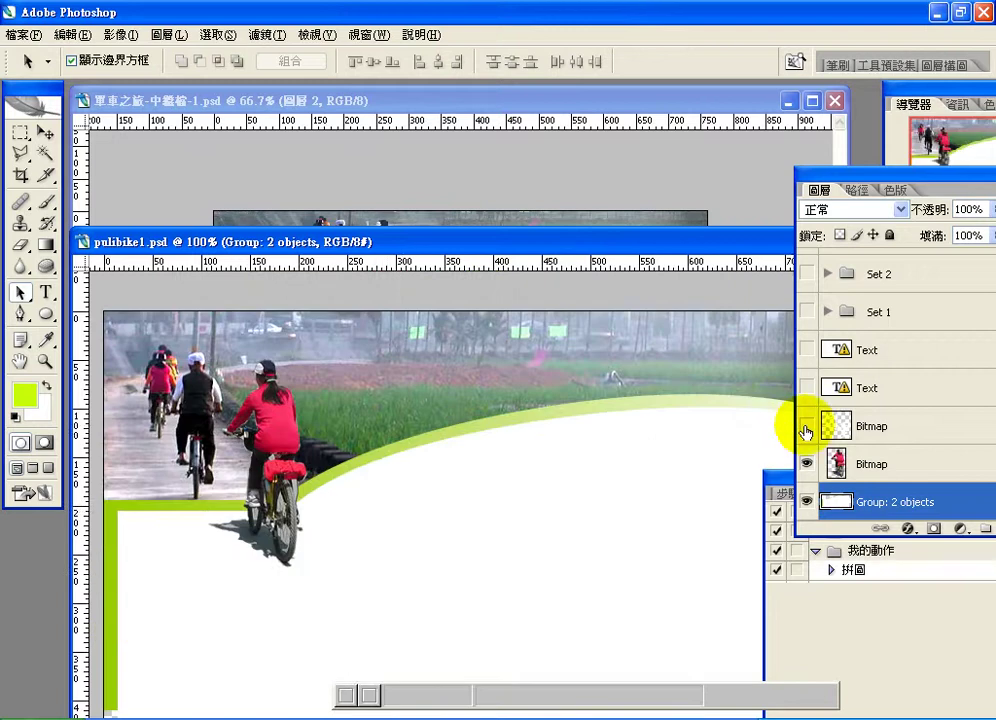
left_click(806, 428)
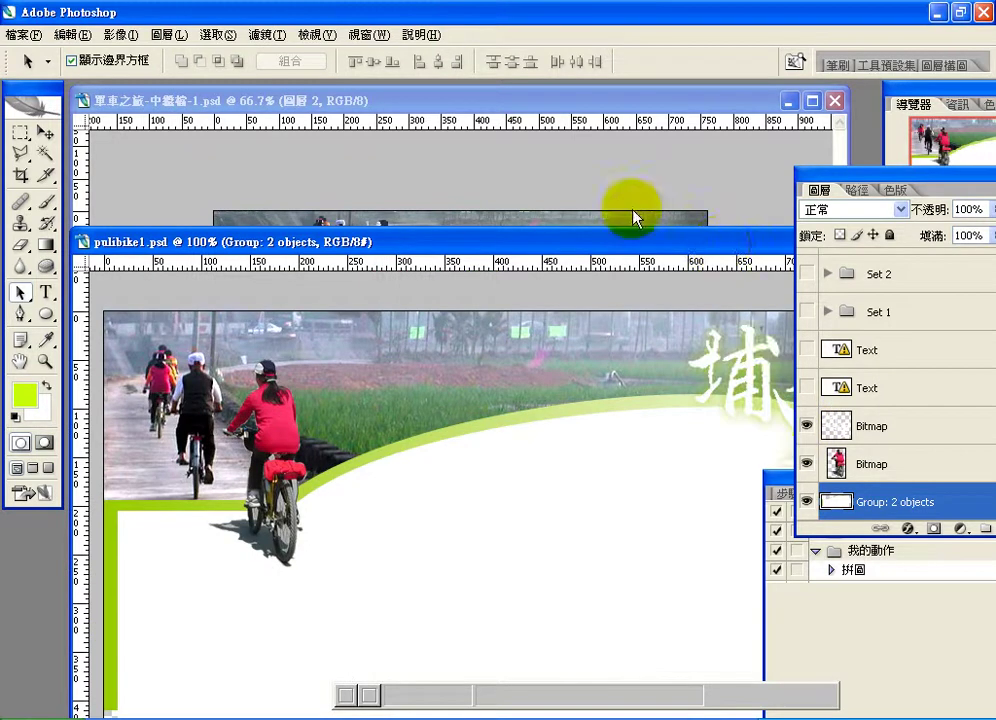
left_click_drag(633, 241, 494, 181)
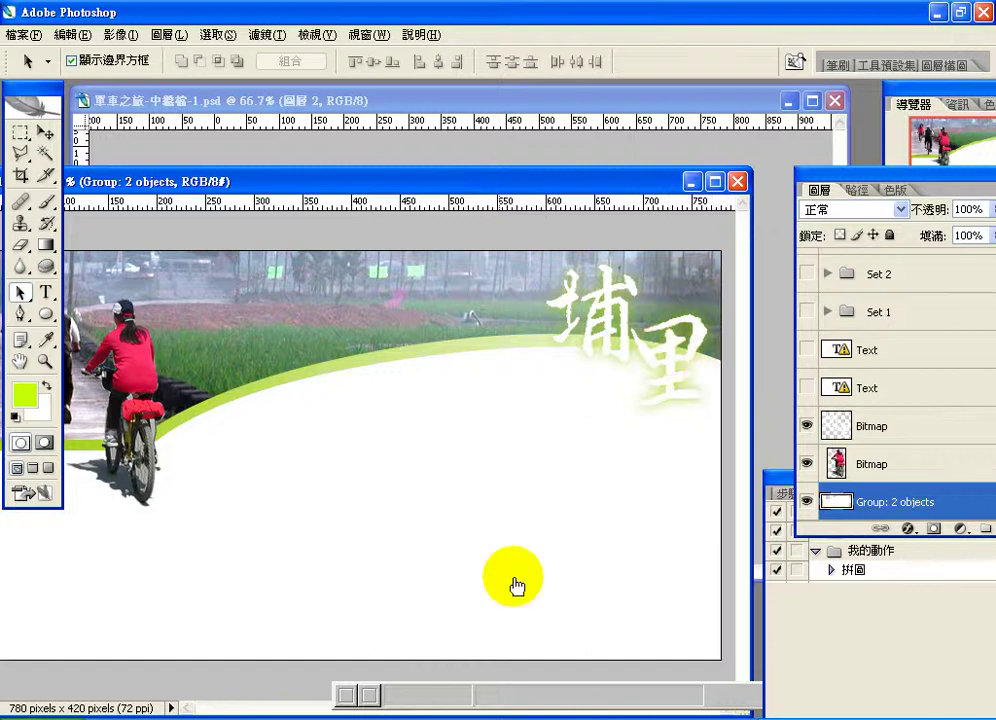
Step: Switch to the 綠色單車之旅 folder in Windows Explorer and open puli.png in Photoshop
key("alt+Tab")
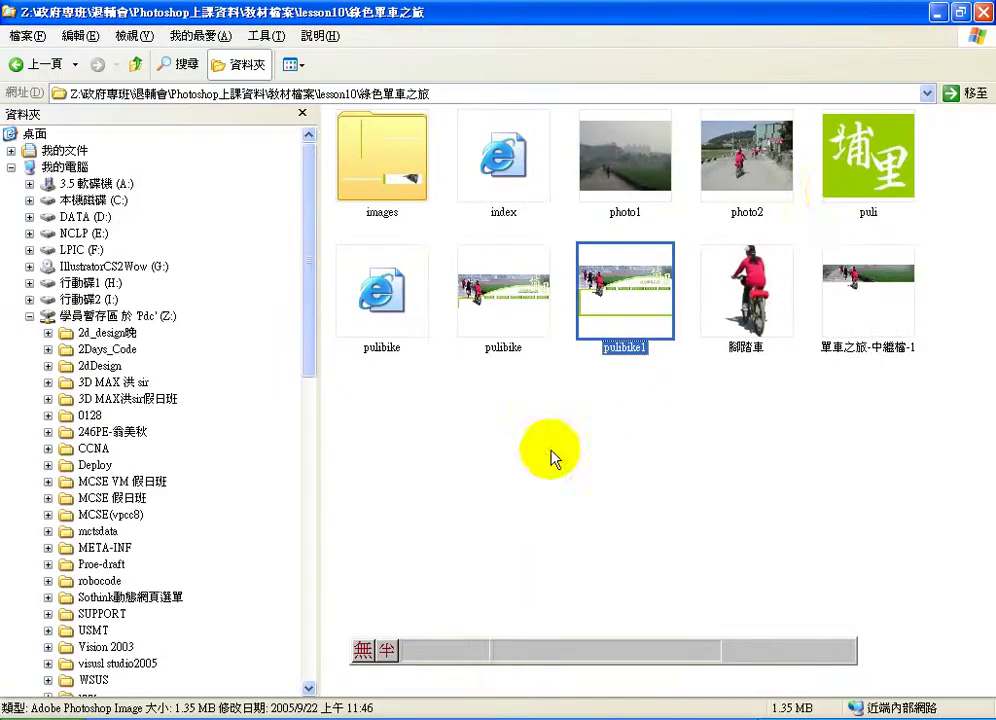
left_click(843, 188)
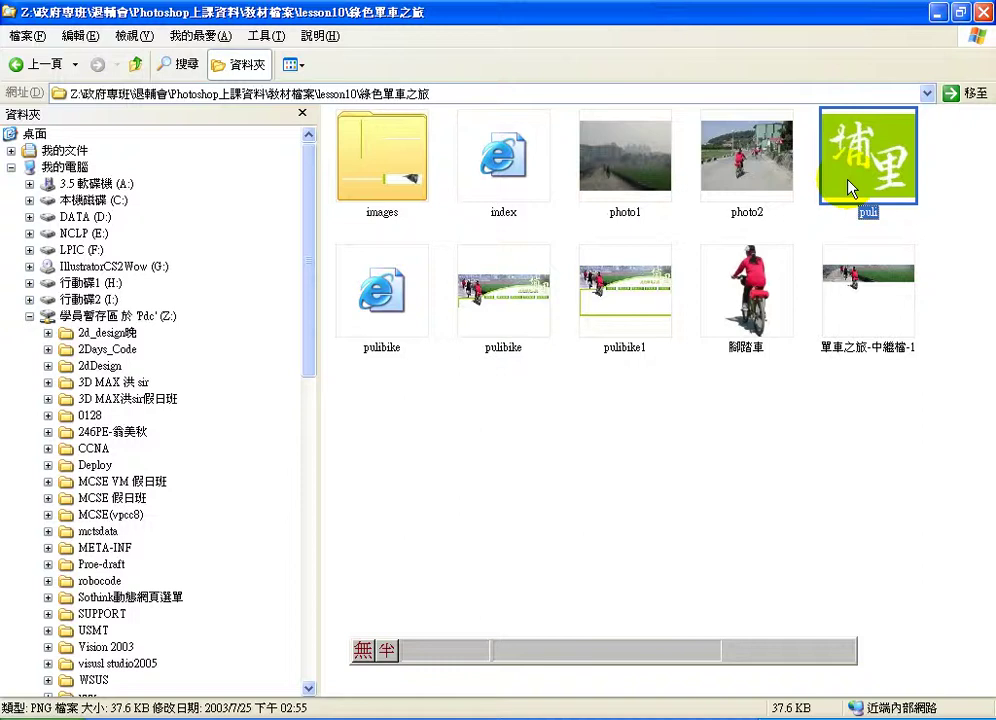
left_click_drag(880, 146, 481, 634)
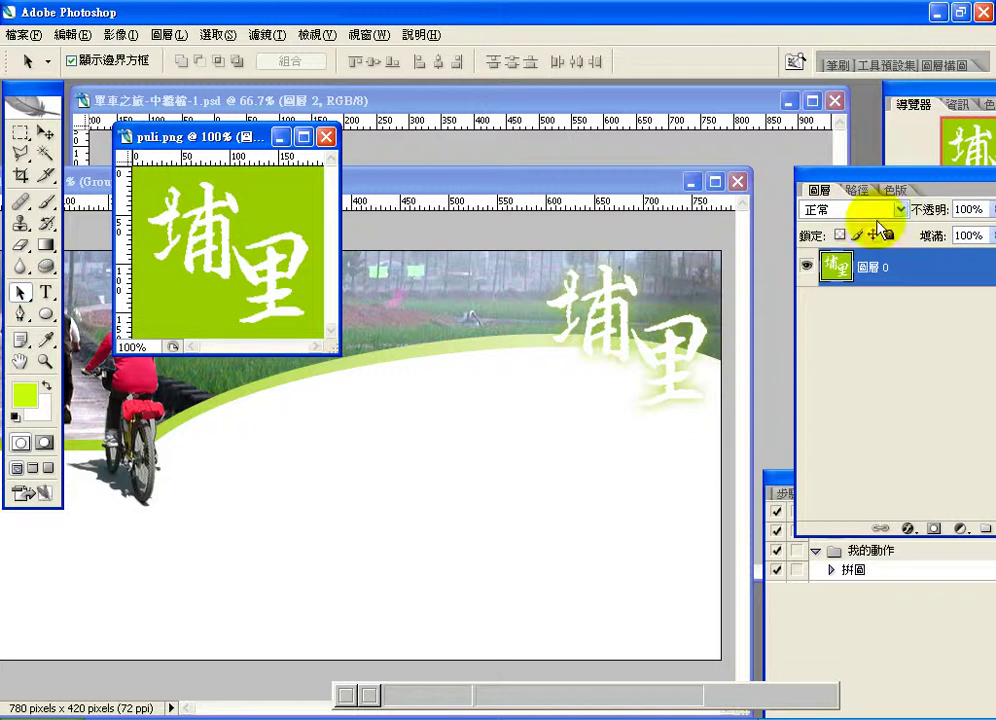
Step: Display the channels of puli.png and compare the lettering's contrast in the red, green and blue channels
left_click_drag(868, 176, 875, 192)
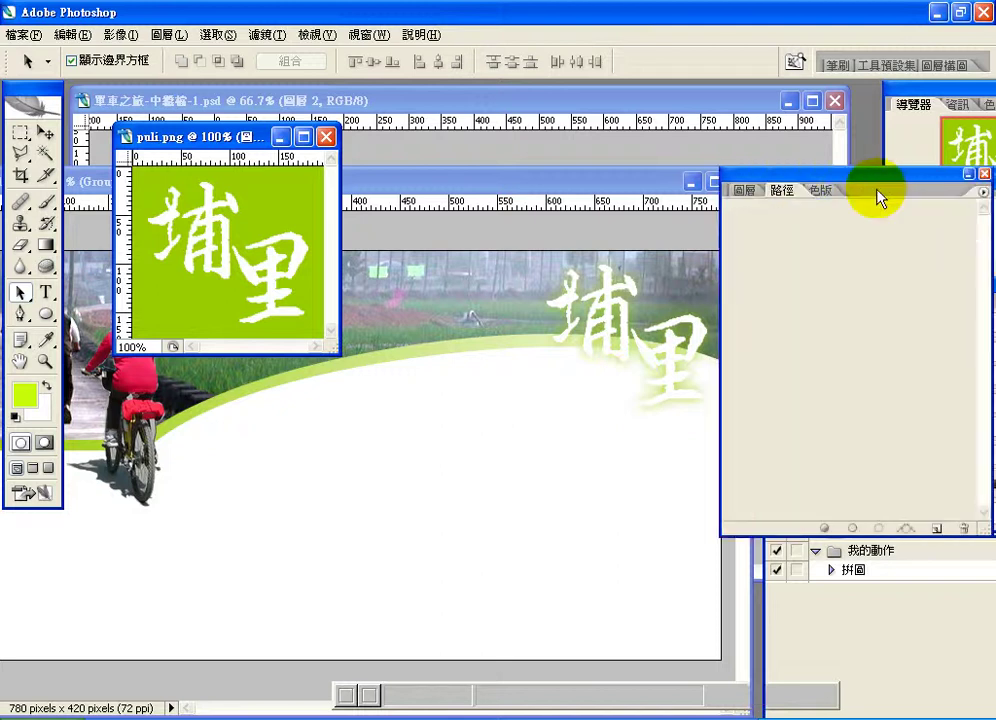
left_click(822, 191)
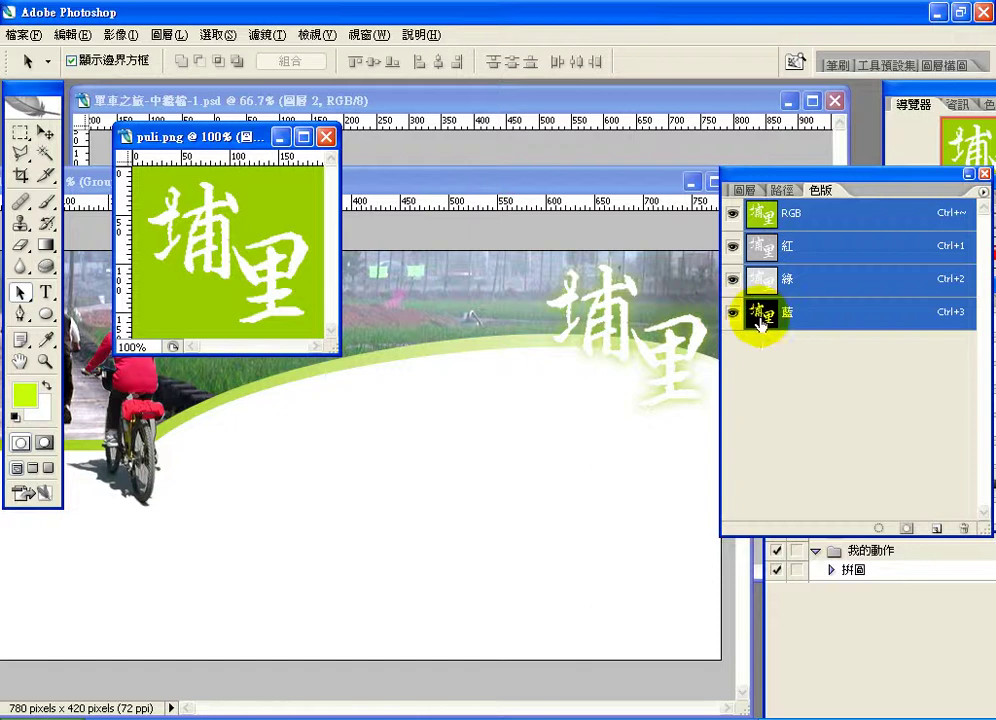
left_click_drag(760, 322, 760, 325)
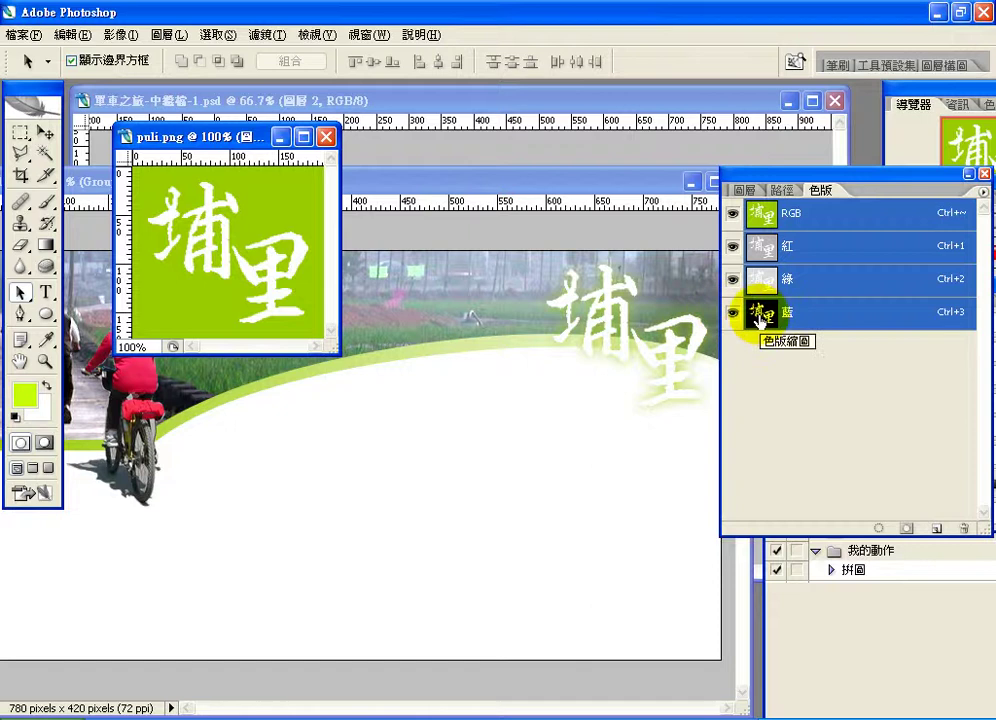
left_click(845, 290)
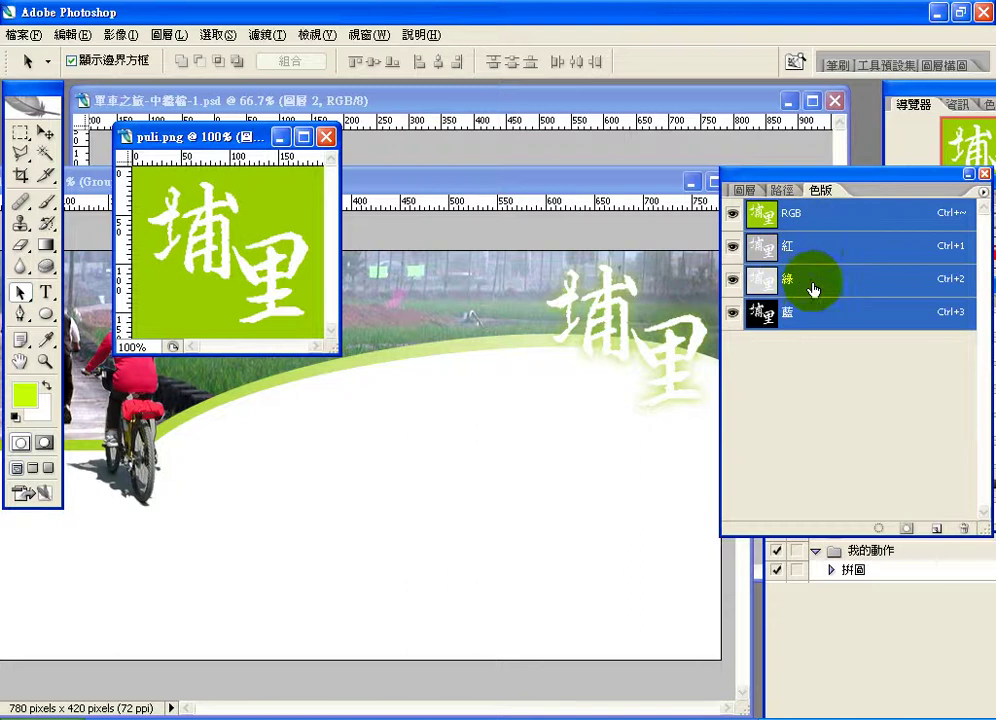
left_click(811, 318)
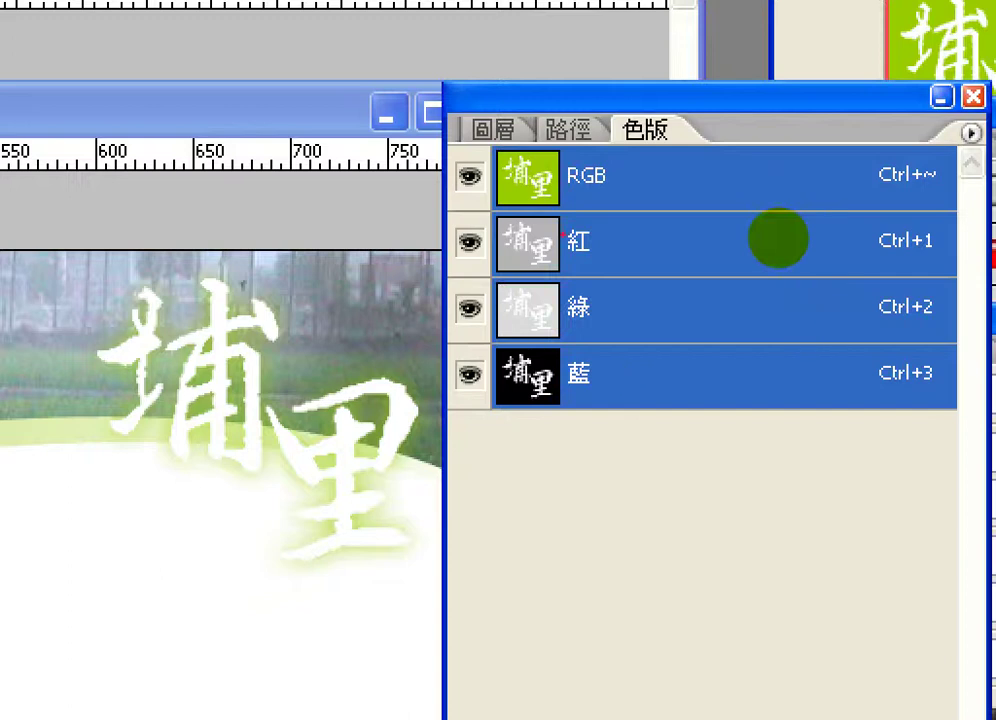
left_click_drag(638, 258, 684, 212)
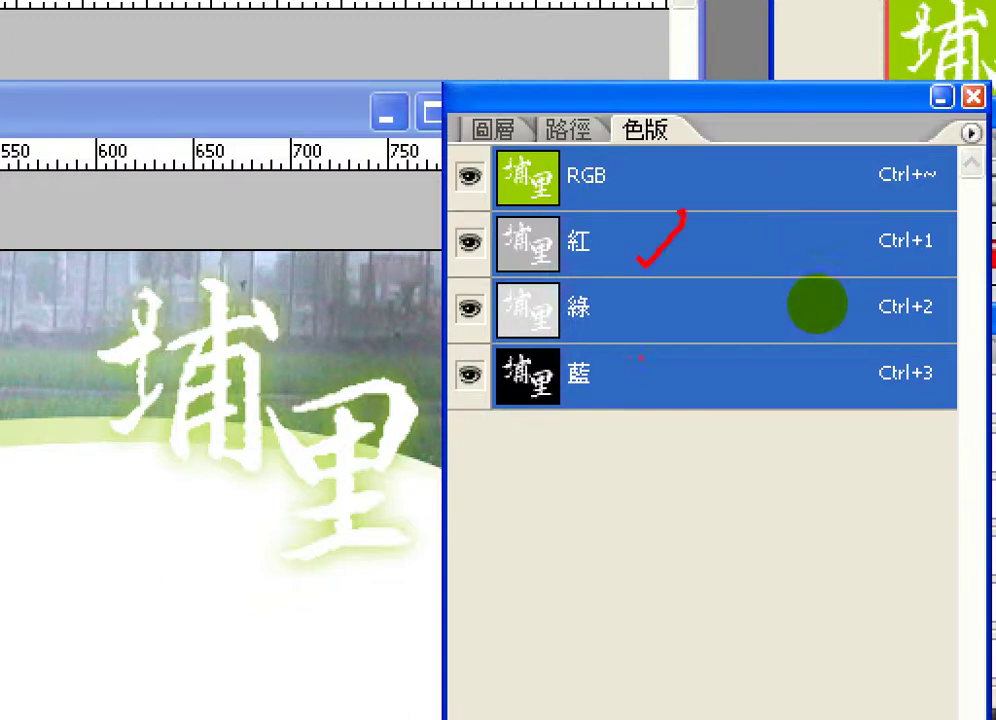
left_click_drag(657, 310, 700, 286)
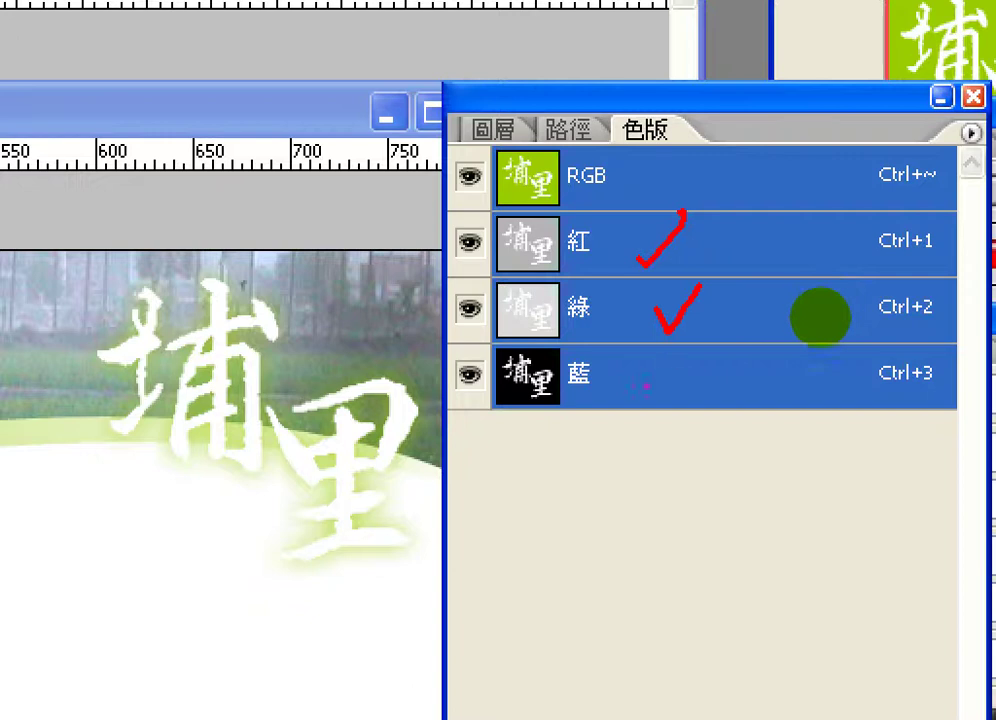
left_click_drag(673, 395, 721, 375)
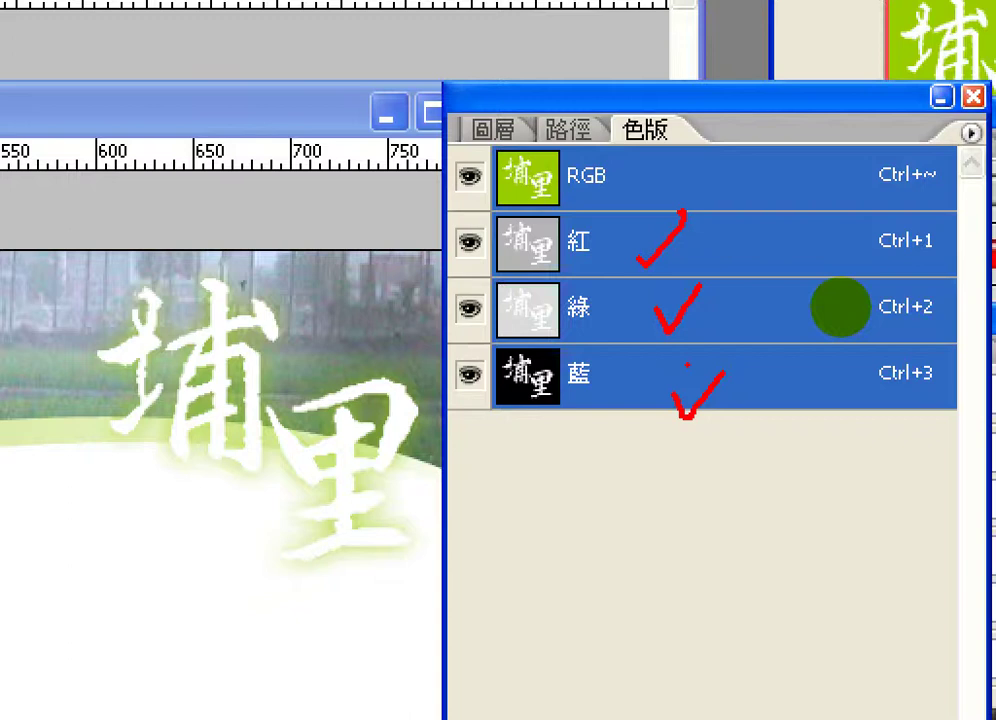
mouse_move(538, 432)
left_mouse_down()
mouse_move(442, 385)
mouse_move(540, 312)
mouse_move(487, 482)
left_mouse_up()
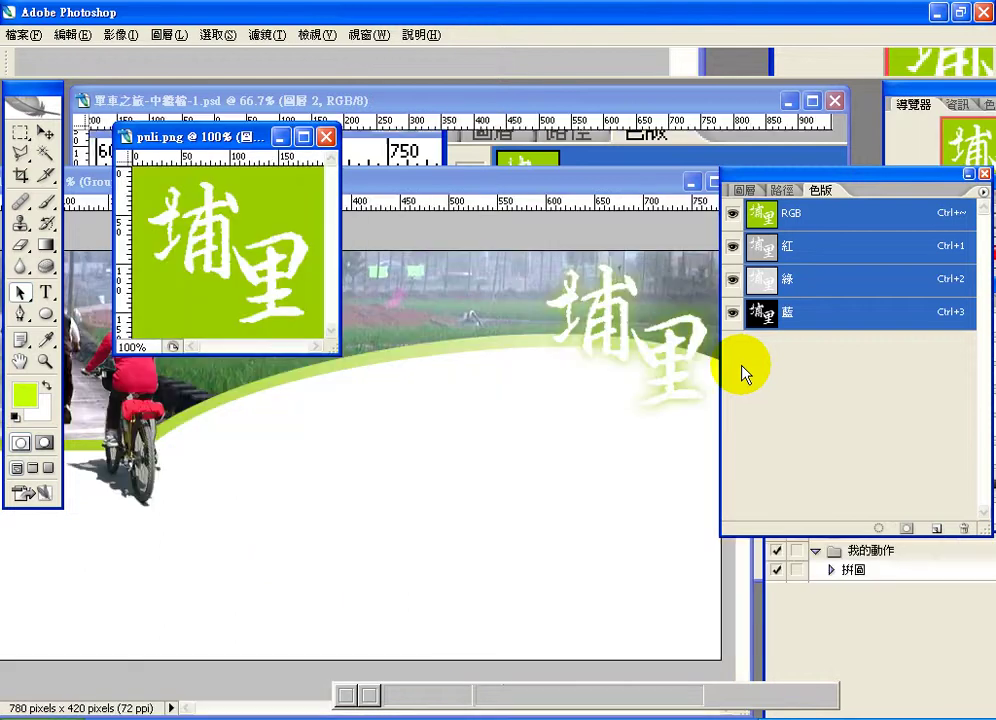
Step: Isolate the blue channel of puli.png and select all its black background with the Magic Wand, with 連續的 (contiguous) turned off
left_click(760, 316)
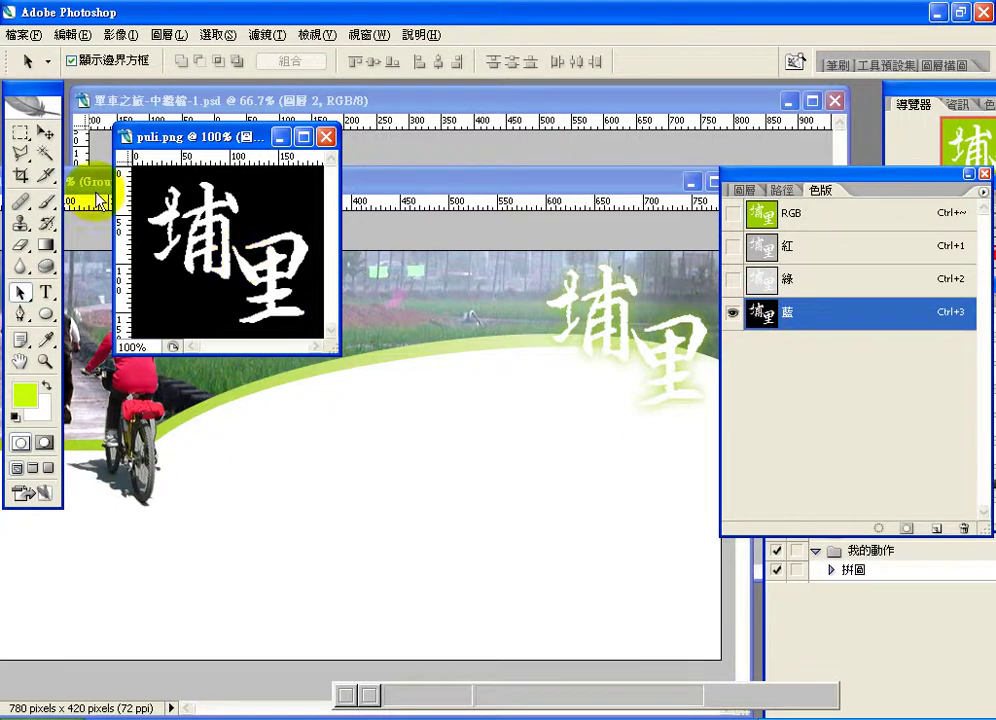
left_click(45, 153)
left_click(166, 211)
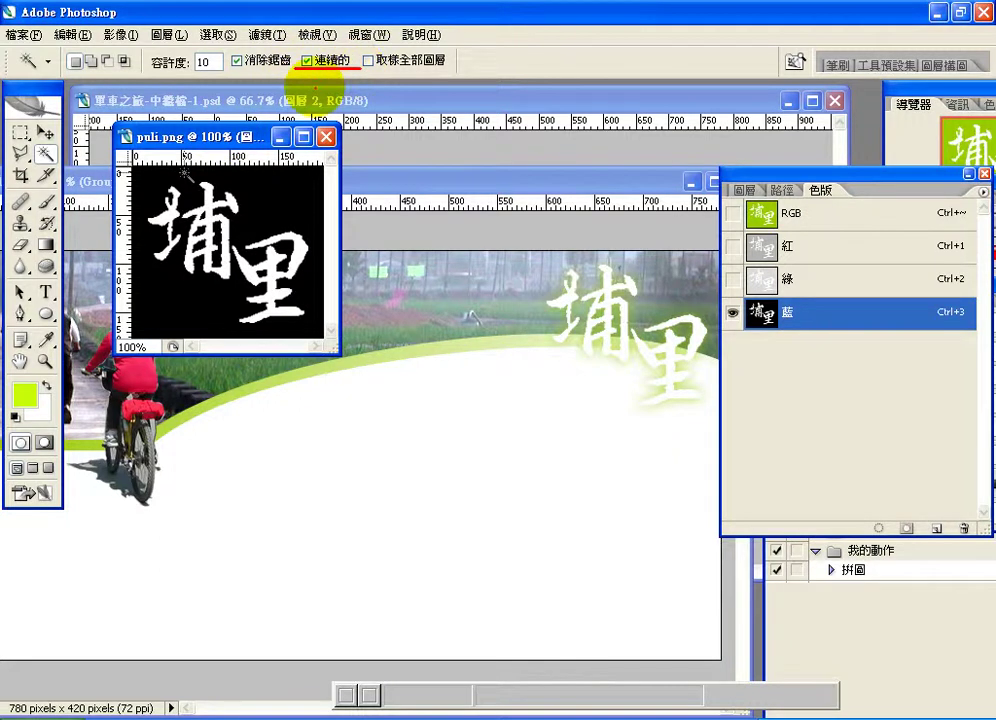
left_click(307, 60)
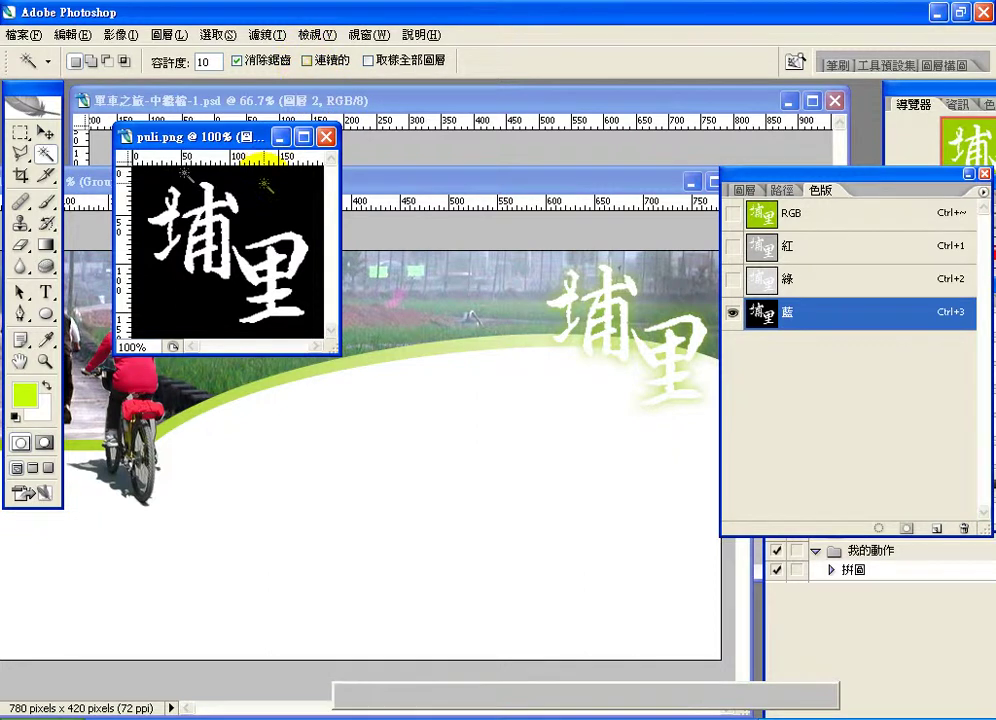
left_click(265, 183)
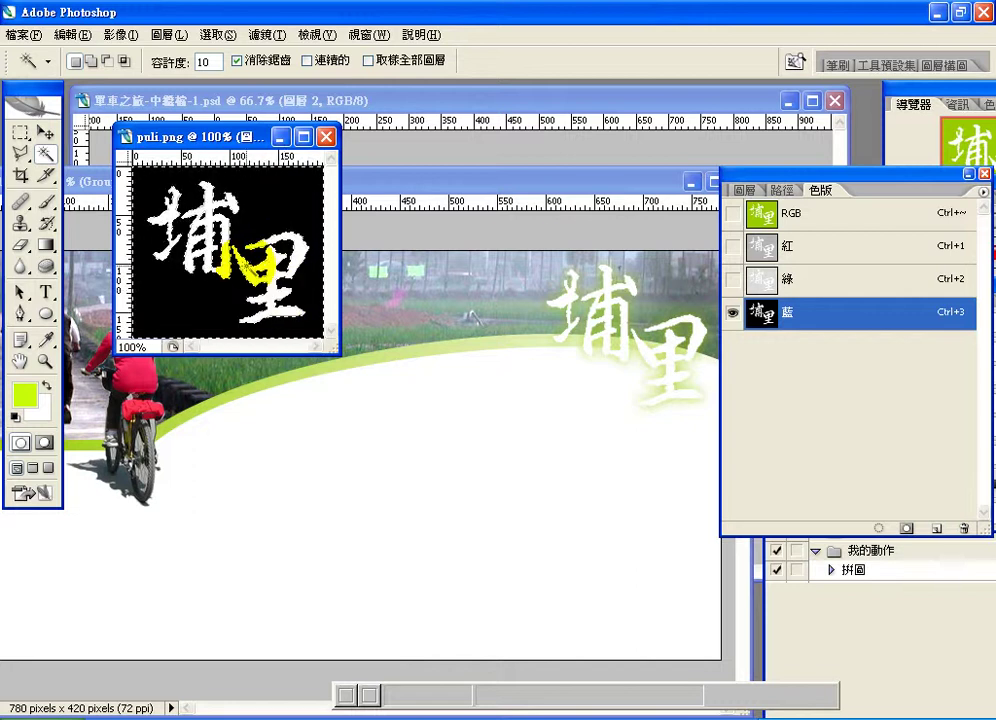
Step: Restore the RGB composite of puli.png and invert the selection so it covers the white 埔里 lettering
left_click(760, 214)
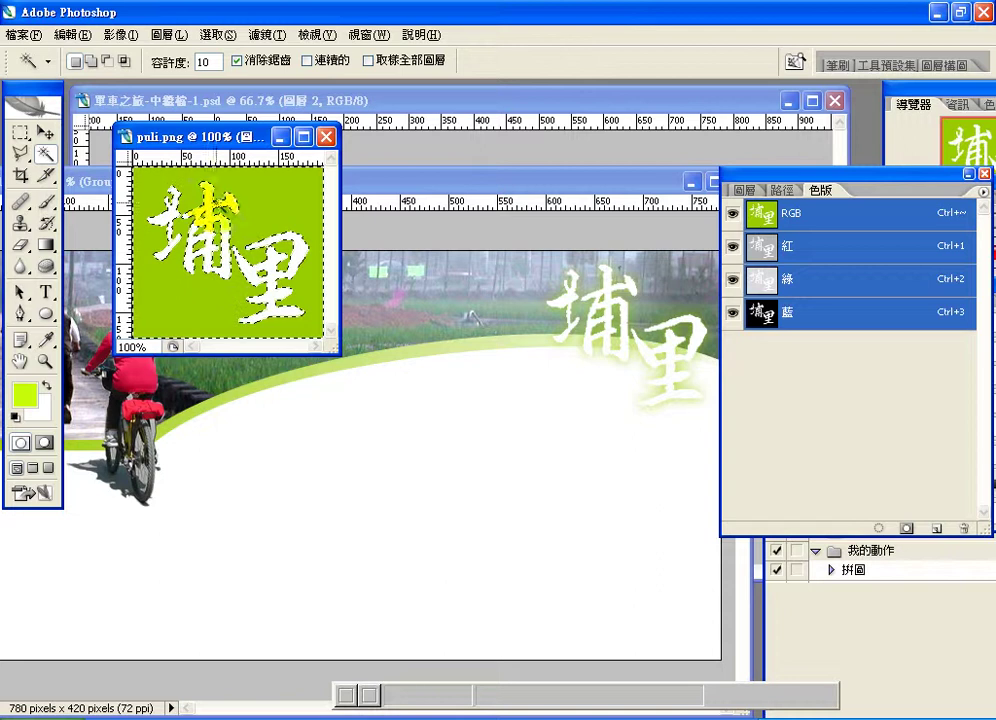
left_click(225, 38)
left_click(226, 104)
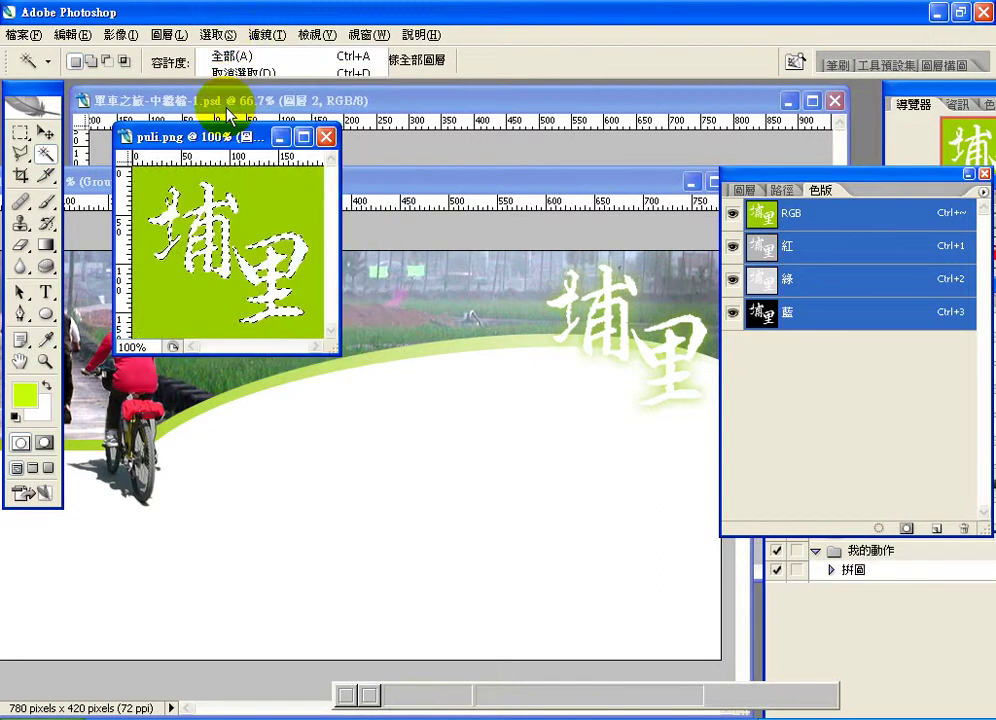
Step: Copy the selected 埔里 lettering and paste it into 單車之旅-中繼檔-1.psd
left_click(70, 36)
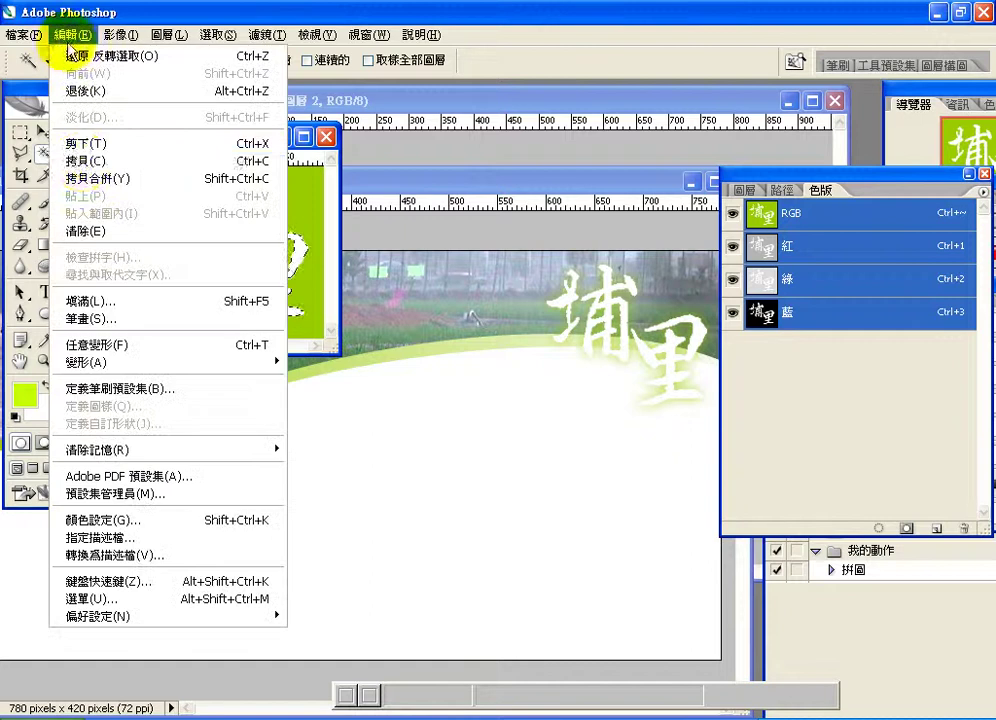
left_click(85, 160)
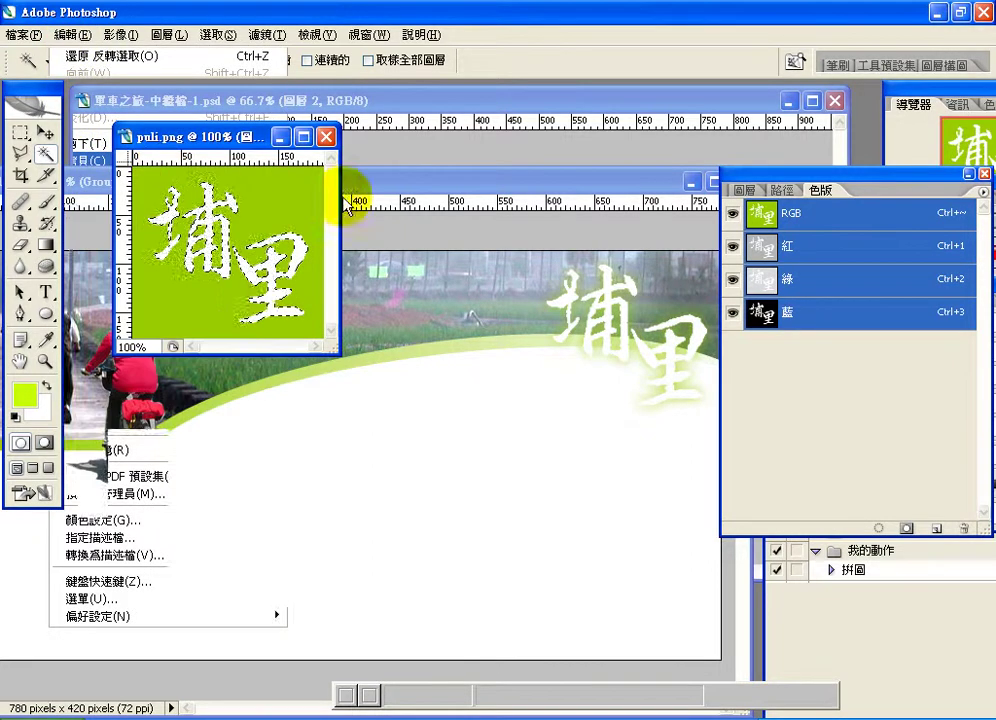
left_click(400, 100)
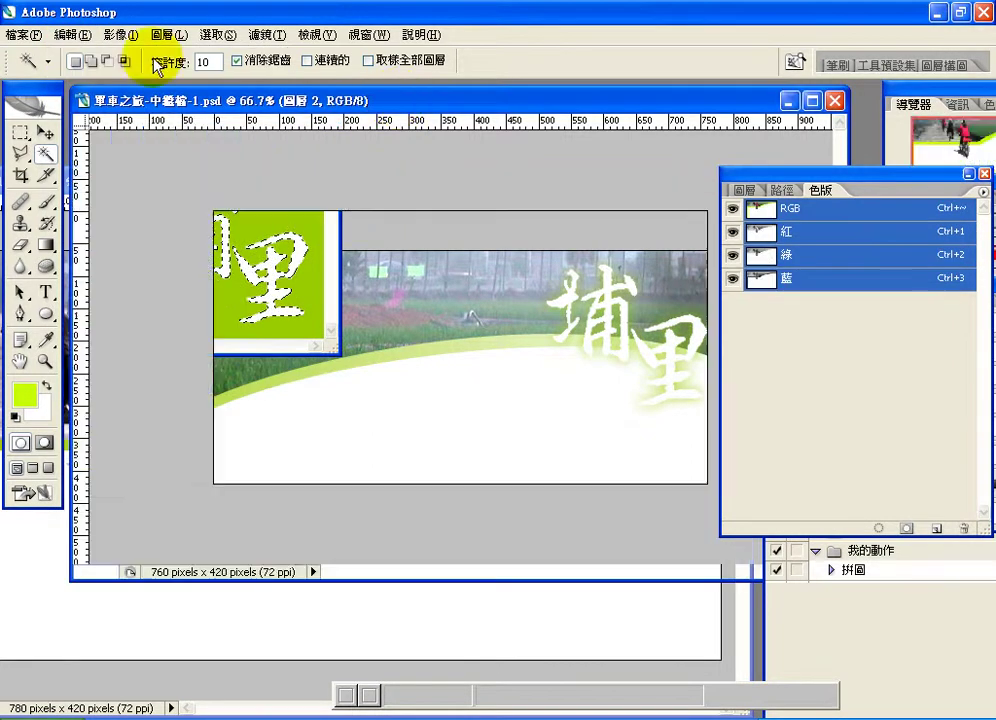
left_click(84, 34)
left_click(125, 195)
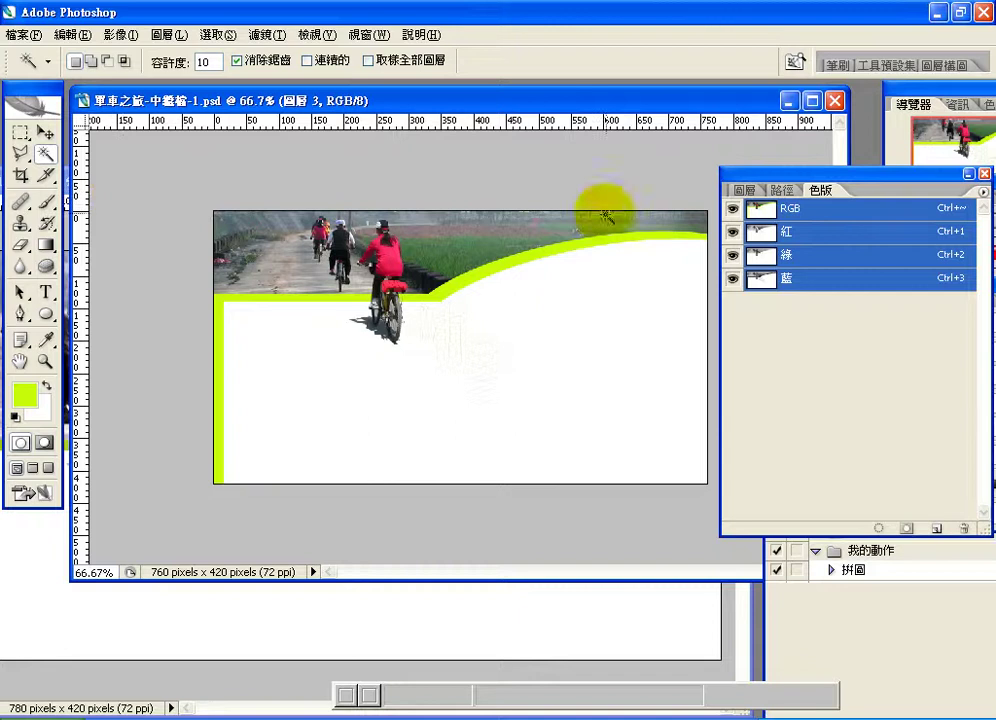
Step: Move the pasted lettering layer 圖層 3 to the banner's upper-right area, overlapping the photo and the lime curve
left_click(750, 192)
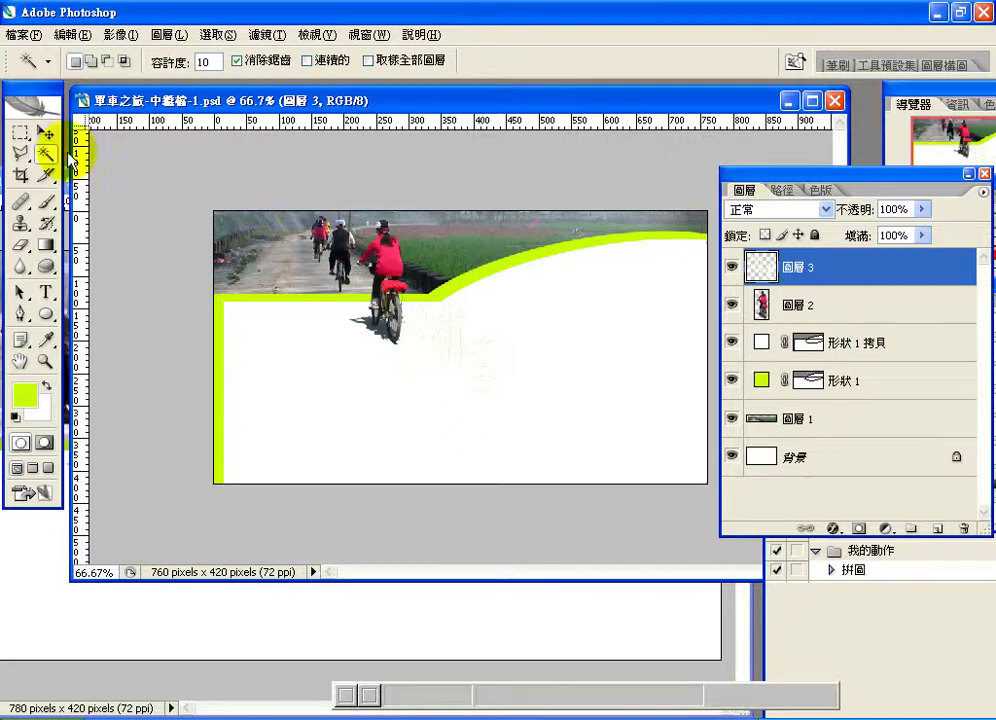
left_click(45, 131)
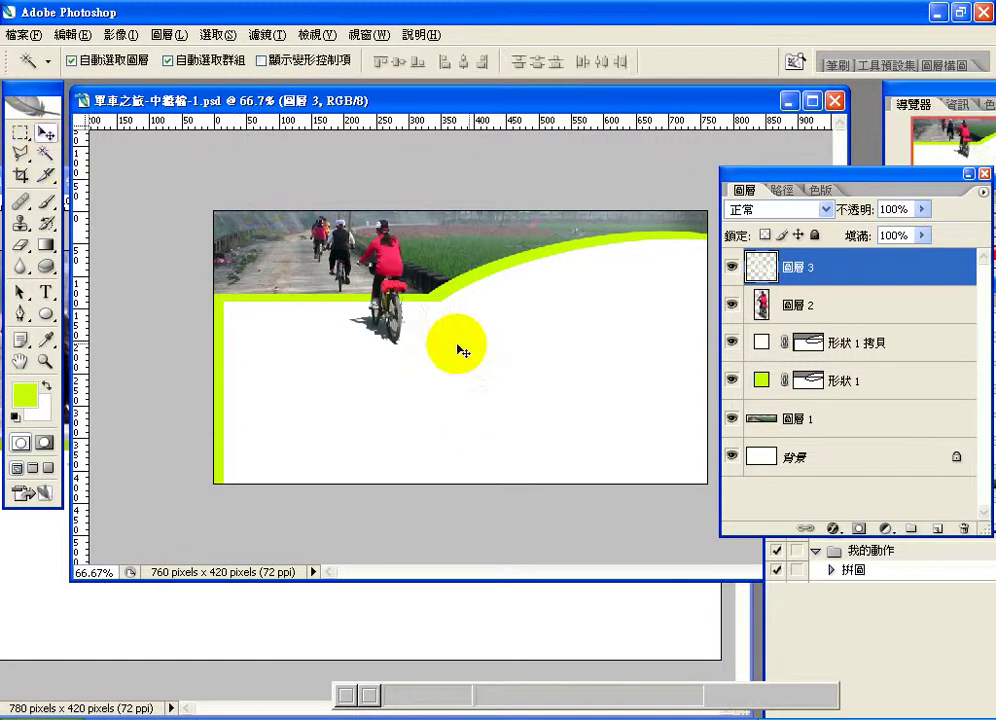
left_click_drag(462, 350, 627, 267)
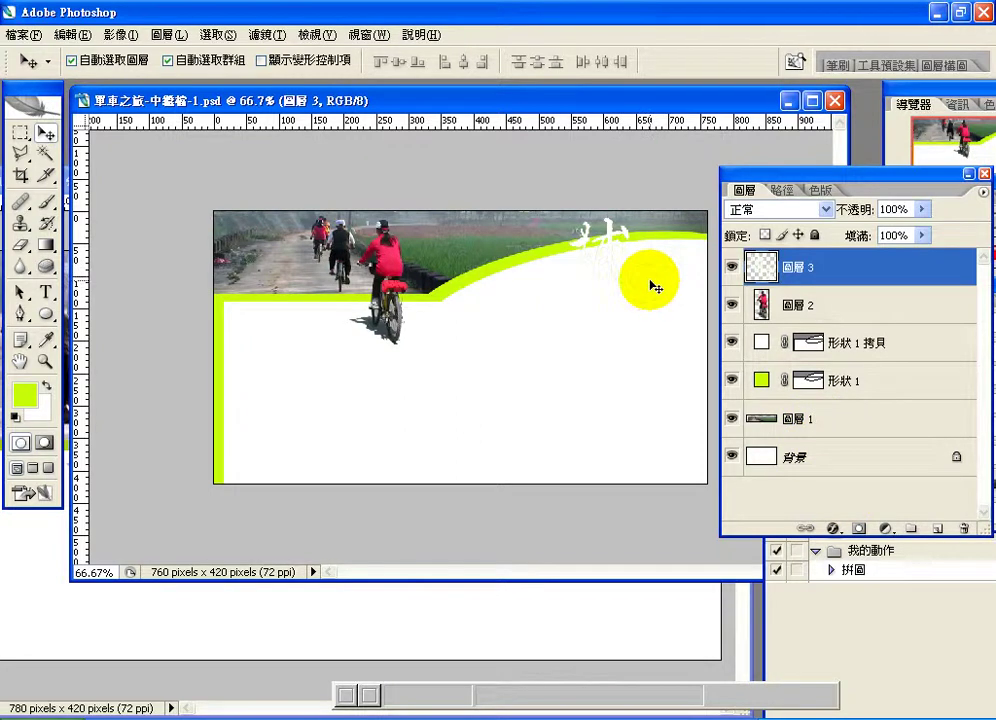
Step: Add an Outer Glow (外光暈) effect to the lettering layer 圖層 3 with its blend mode set to 正常 (Normal)
left_click(834, 529)
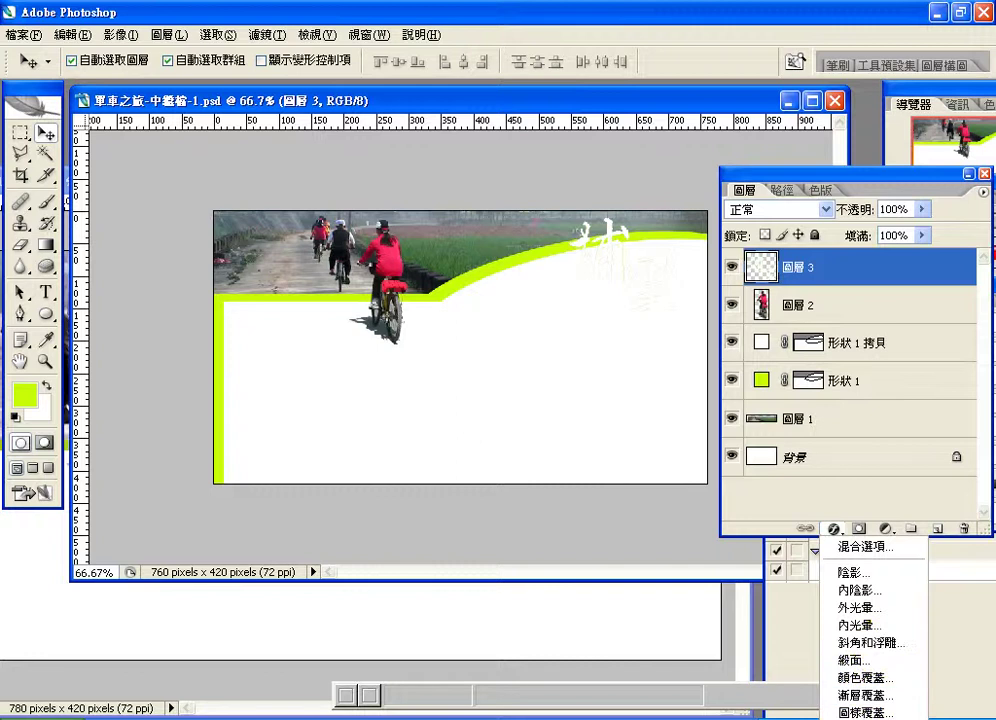
left_click(880, 618)
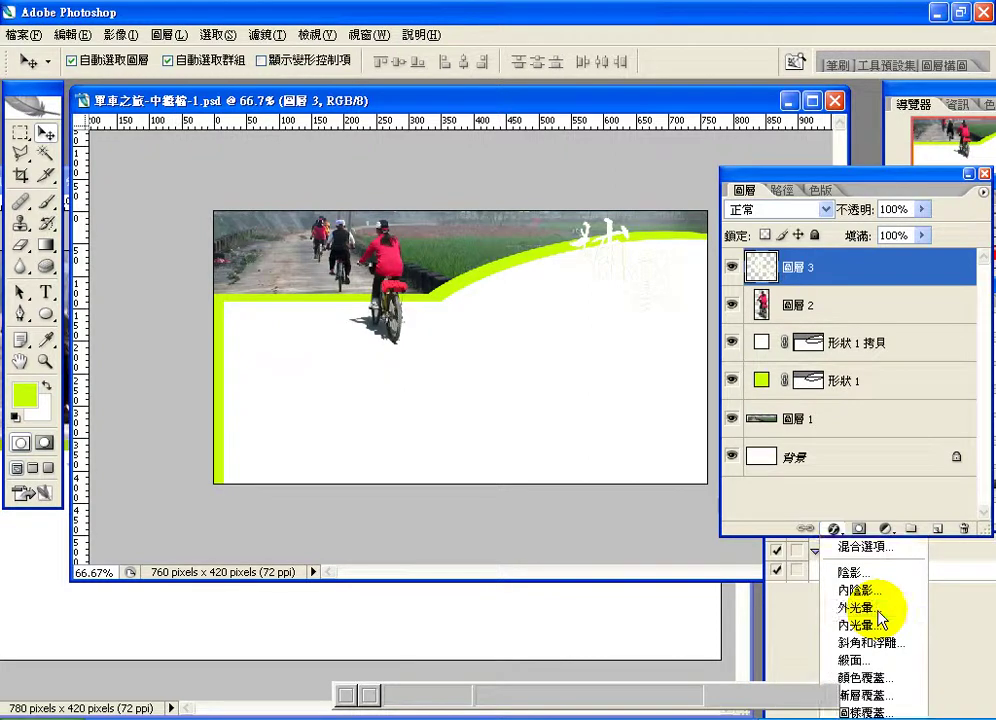
key("h")
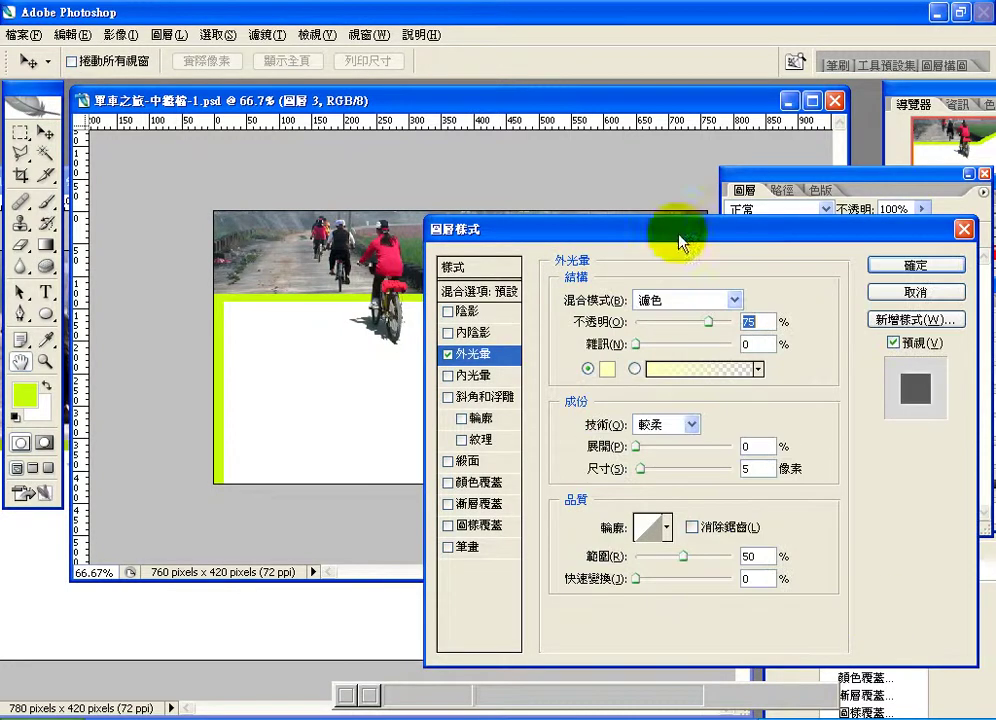
left_click_drag(679, 237, 474, 362)
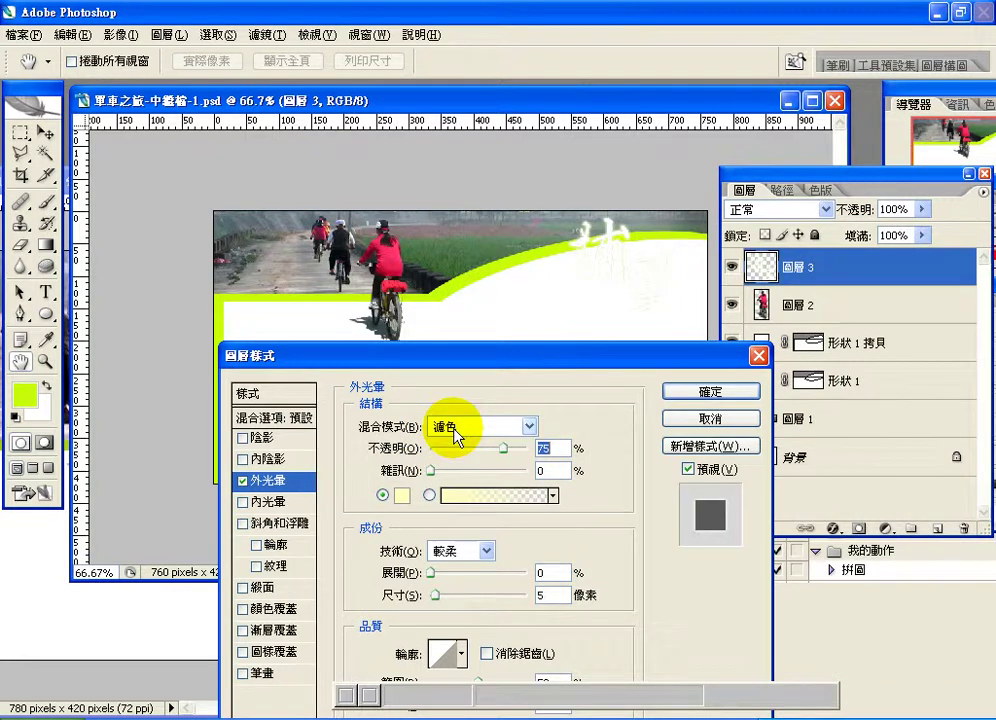
left_click(455, 434)
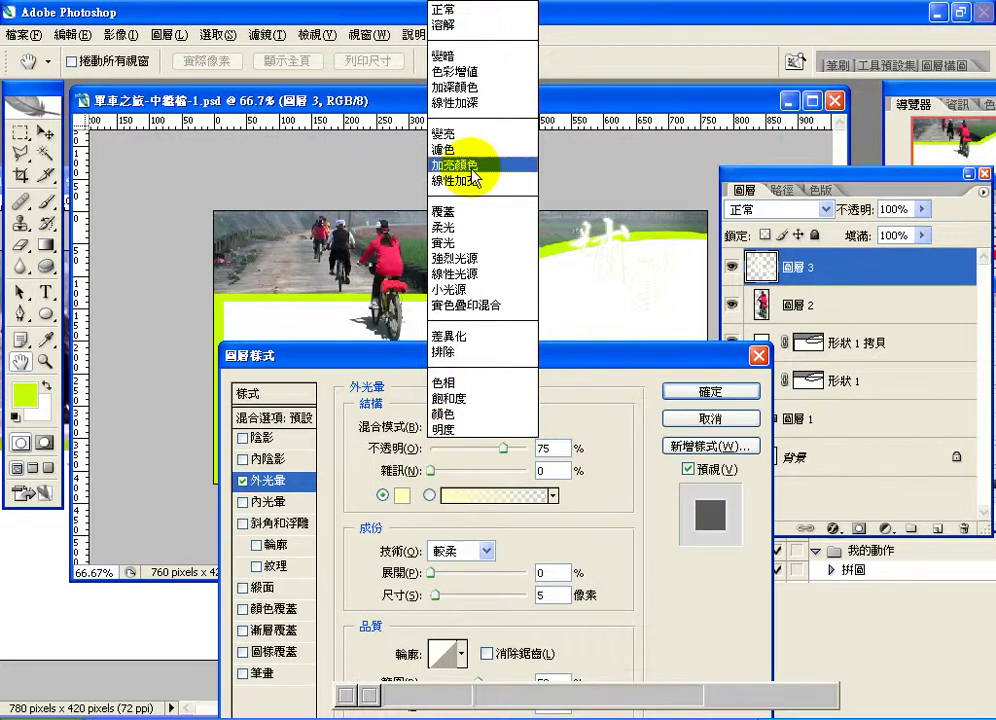
left_click(479, 10)
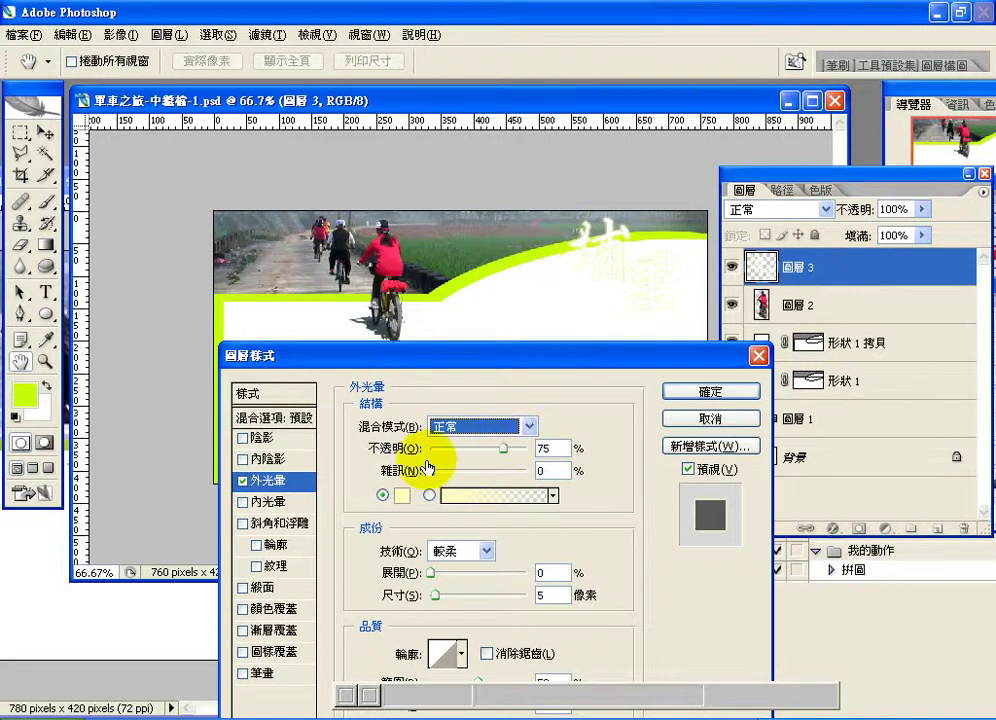
Step: Set the glow colour to lime green c8fc0a sampled from the banner, with 7% spread and 9-pixel size, and apply the style
left_click(403, 495)
left_click_drag(407, 195, 675, 305)
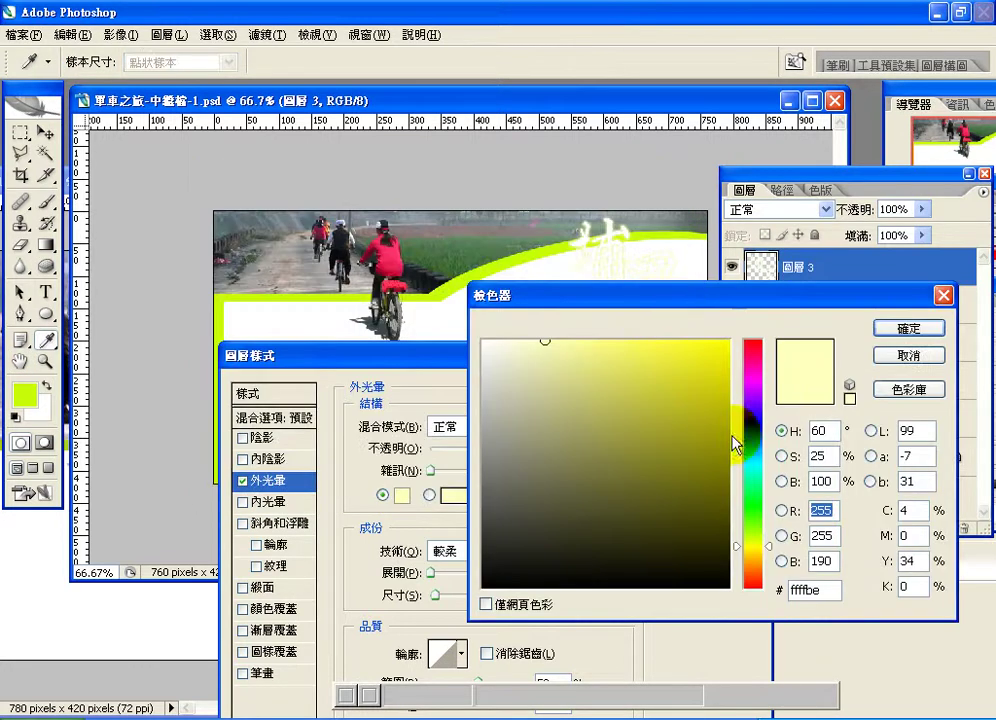
left_click(451, 287)
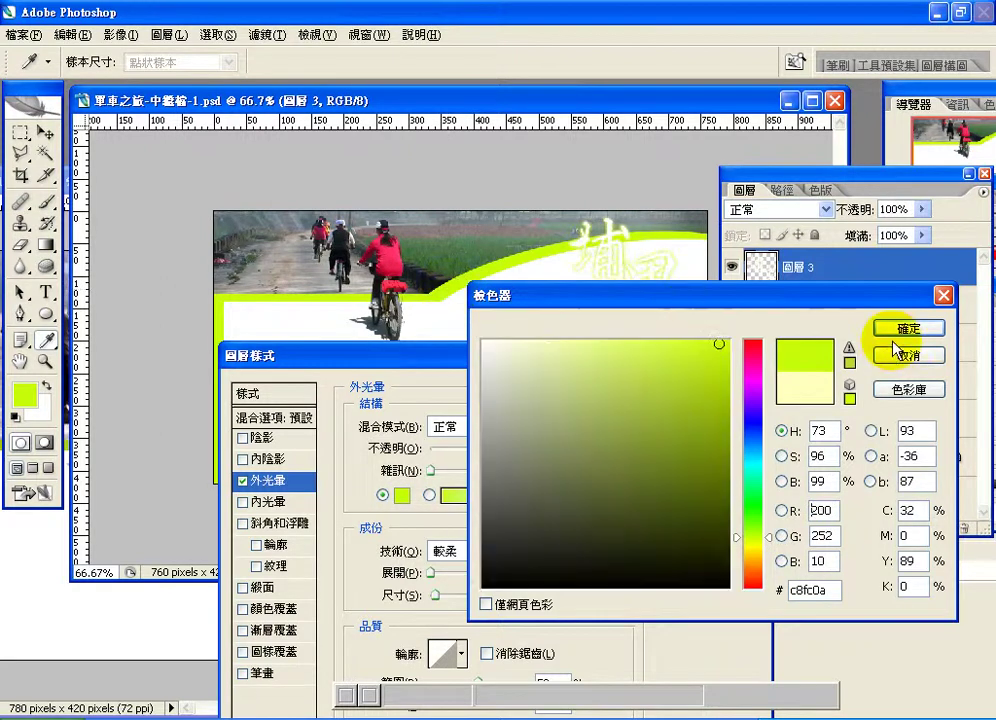
key("Return")
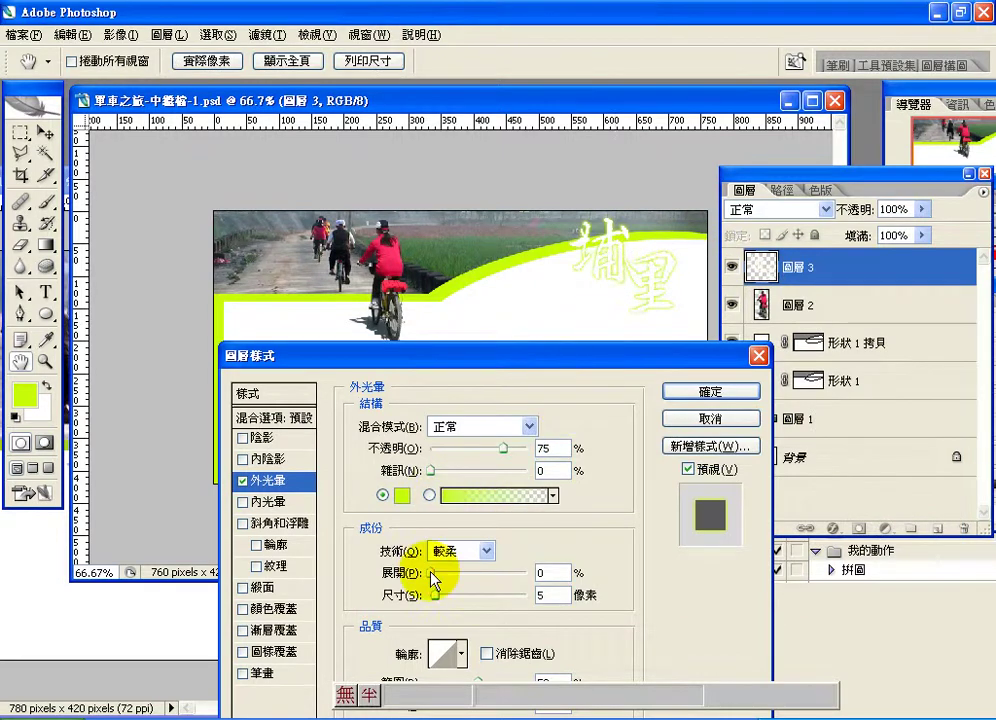
mouse_move(432, 574)
left_mouse_down()
mouse_move(446, 598)
mouse_move(438, 596)
left_mouse_up()
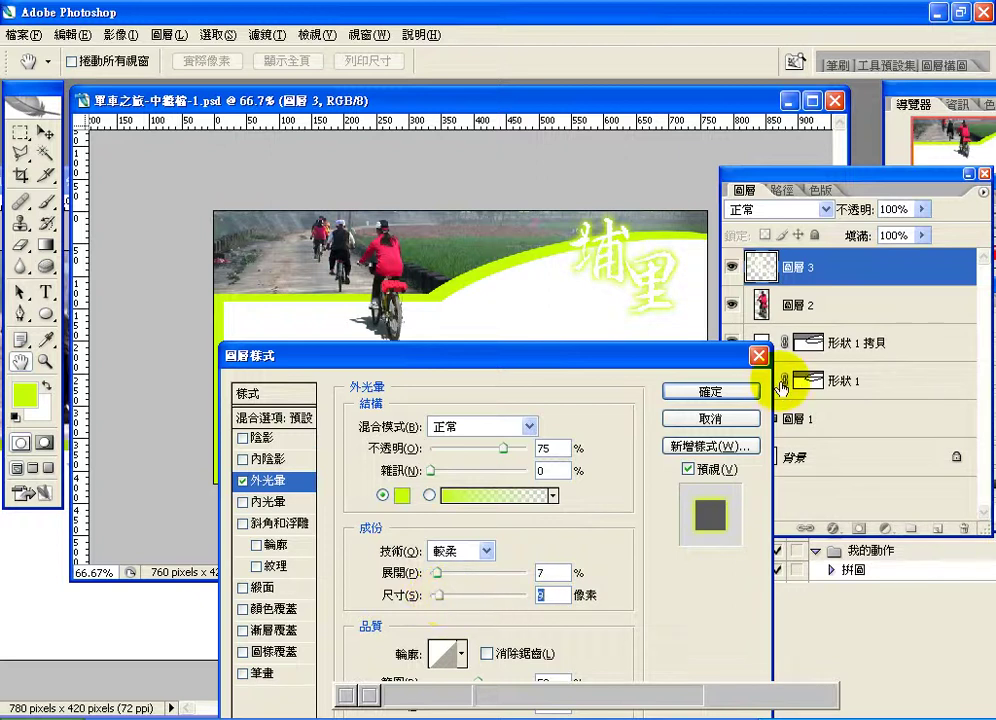
left_click(748, 393)
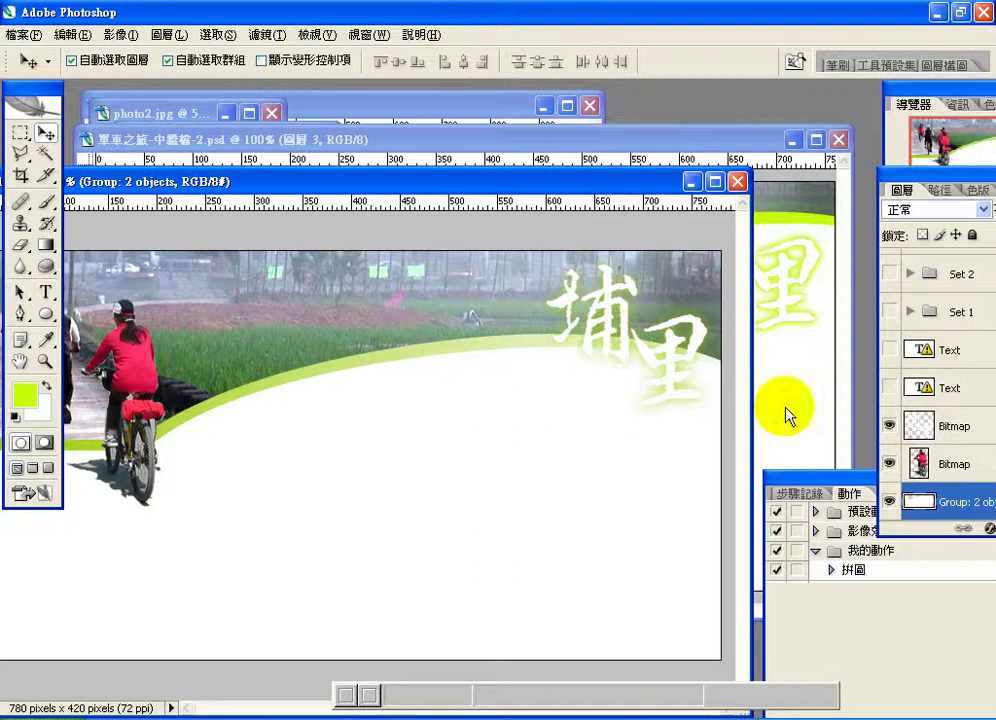
Step: Show the two hidden Text layers in the reference file pulibike1.psd and examine the title and web address lettering up close
left_click(889, 388)
left_click(889, 350)
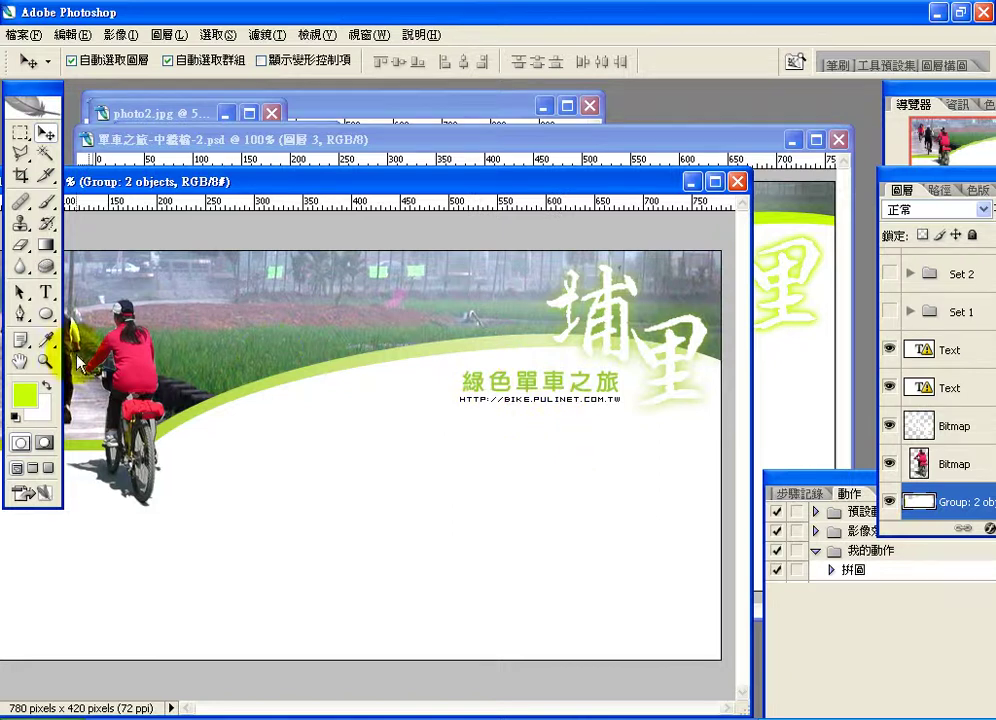
left_click(45, 361)
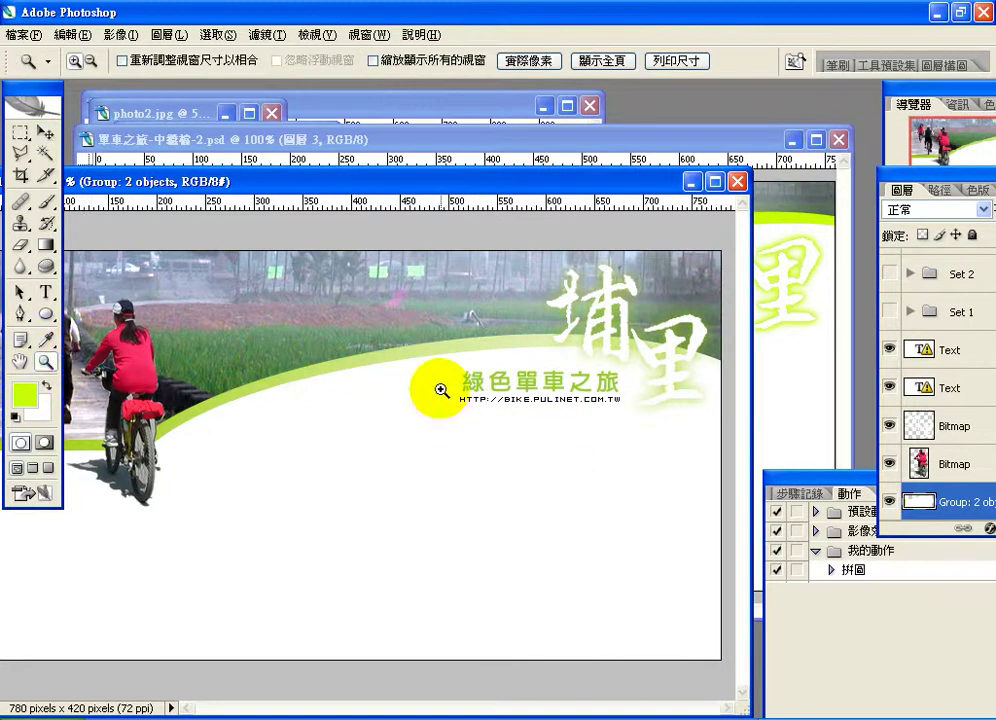
left_click_drag(444, 358, 638, 442)
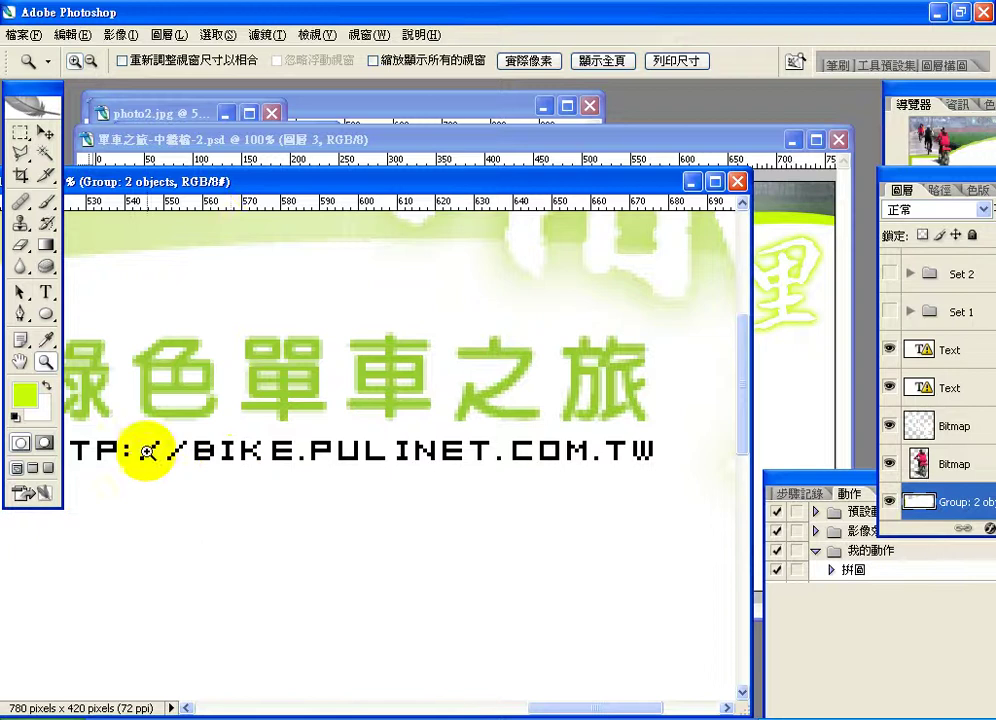
left_click_drag(259, 188, 358, 185)
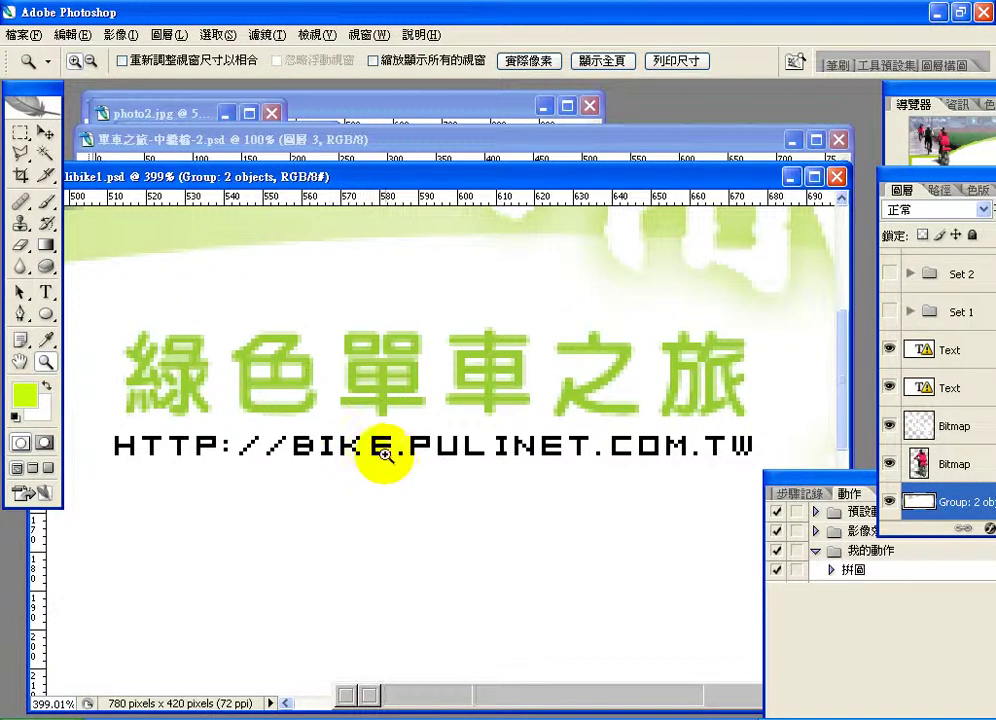
Step: With the Type tool, browse the available fonts in 單車之旅-中繼檔-2.psd and switch to the 綠色單車之旅 folder in Windows Explorer
left_click(46, 292)
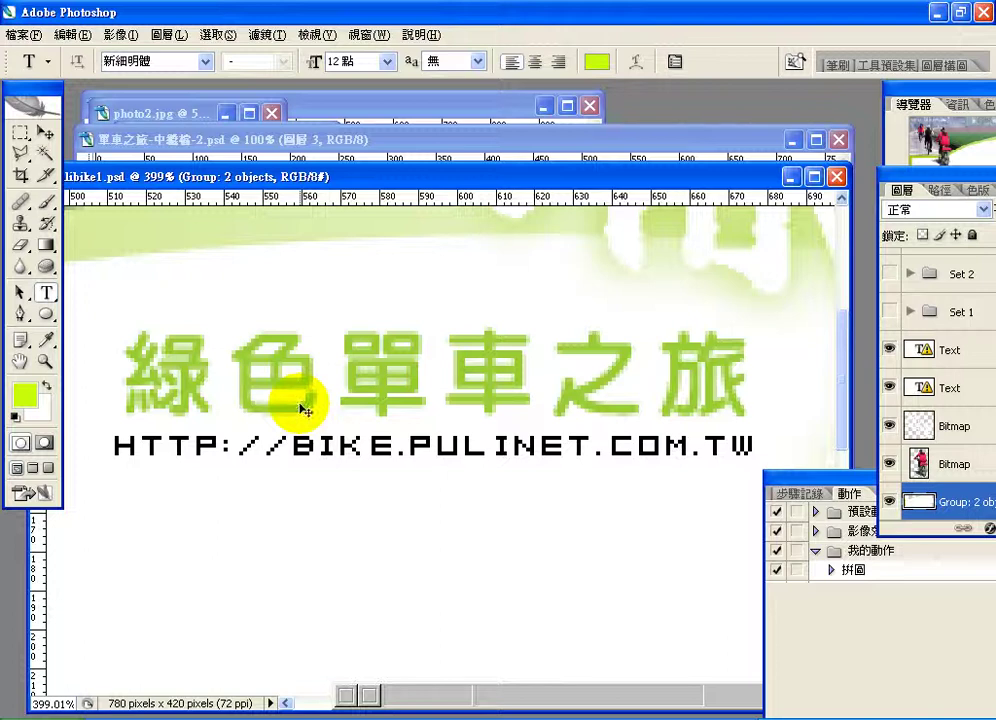
key("ctrl+minus")
key("ctrl+minus")
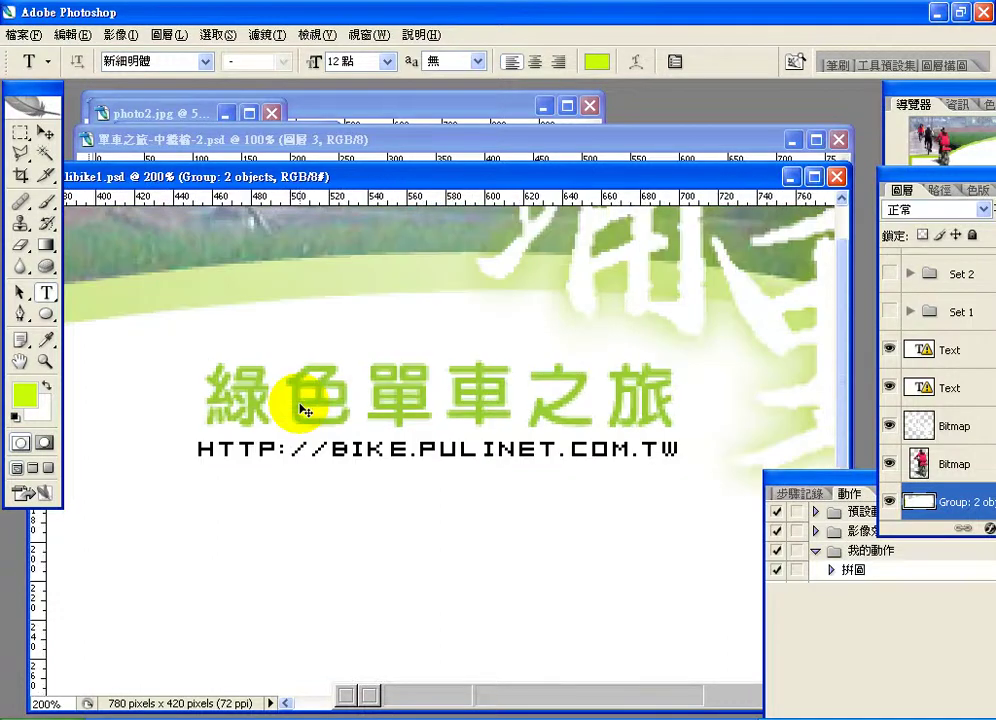
key("ctrl+minus")
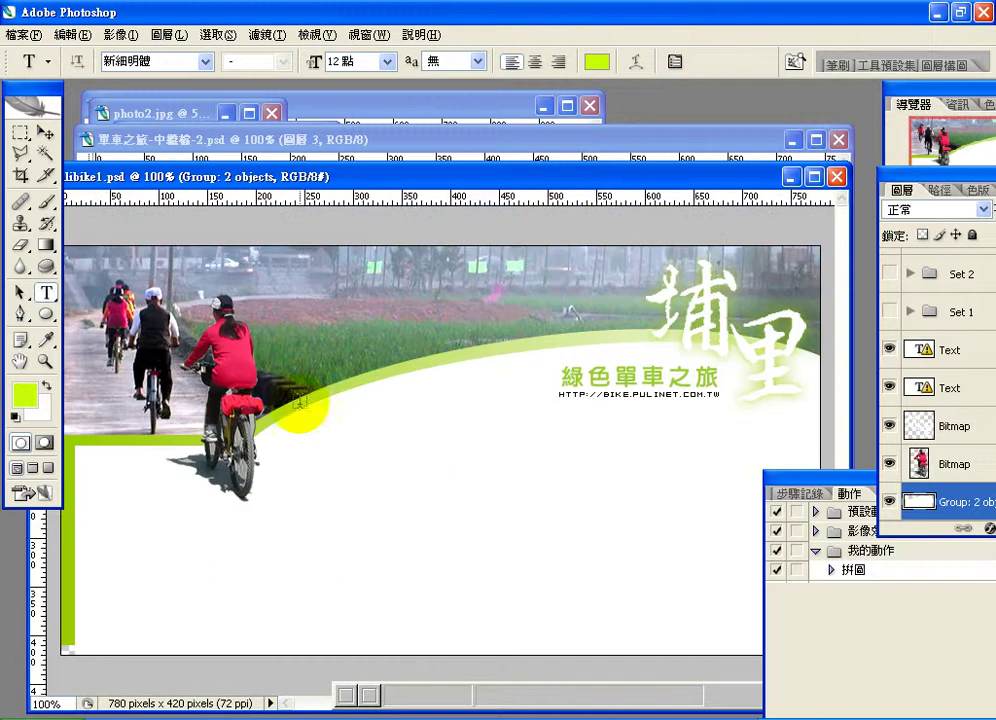
left_click(389, 144)
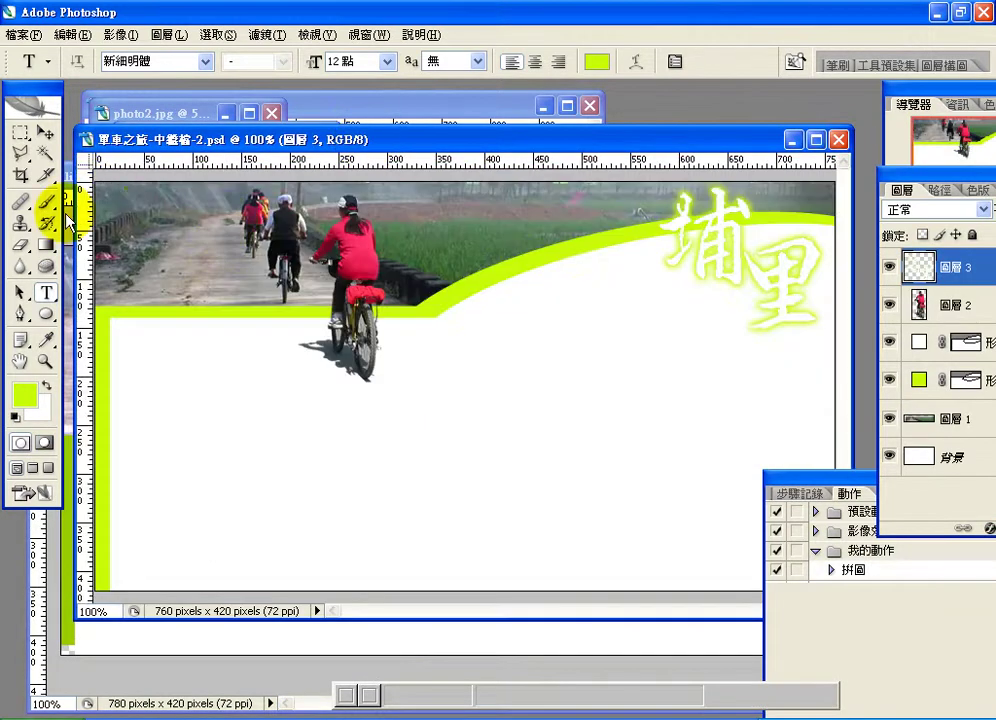
left_click(205, 61)
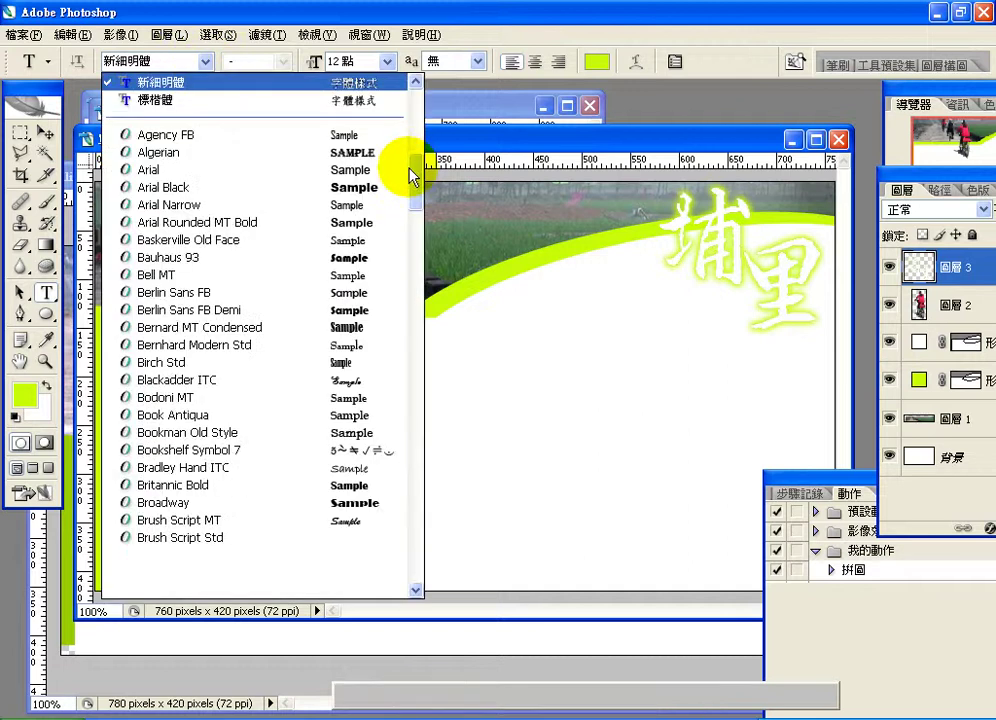
left_click_drag(409, 168, 410, 112)
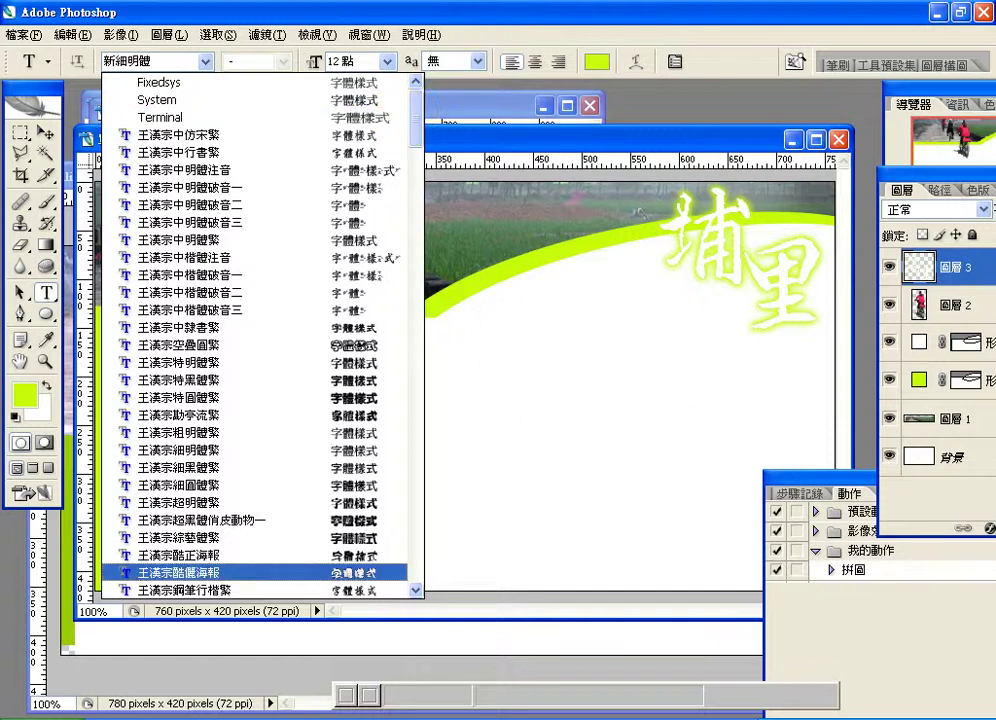
left_click(280, 631)
key("alt+Tab")
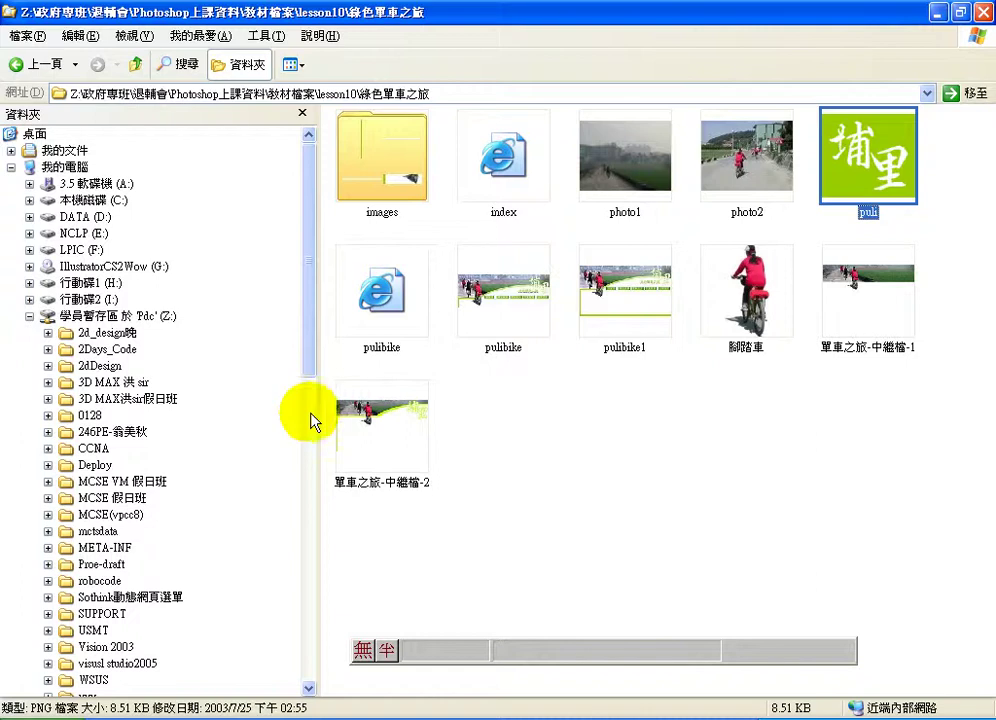
Step: Open the Windows Fonts folder (字型) from Control Panel's 外觀和主題 category and start installing new fonts
left_click_drag(311, 414, 308, 596)
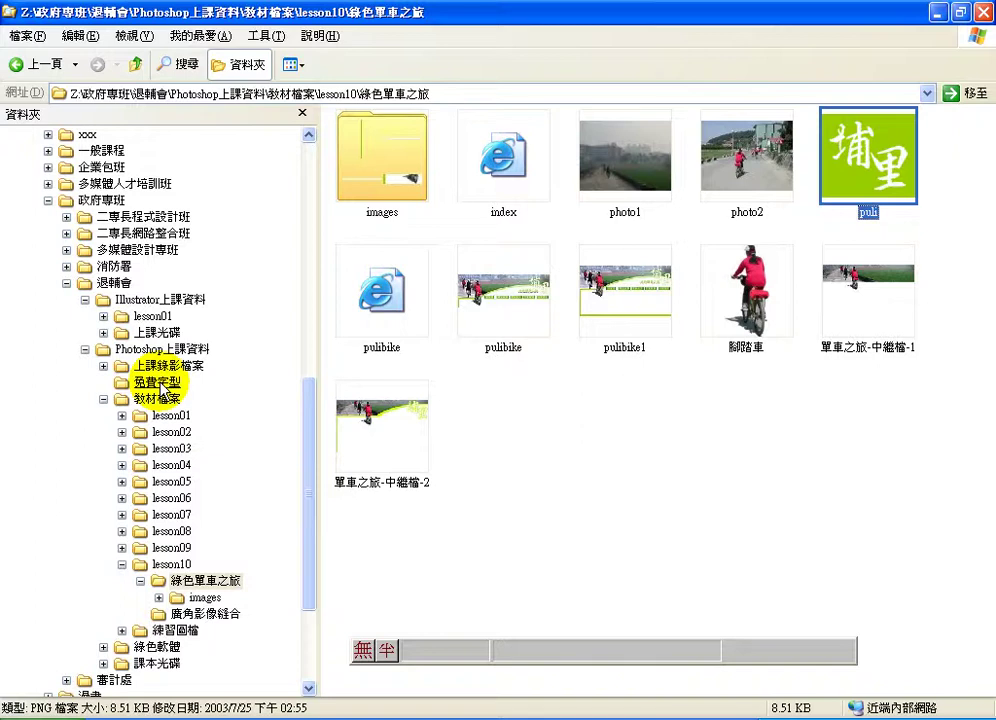
left_click(80, 716)
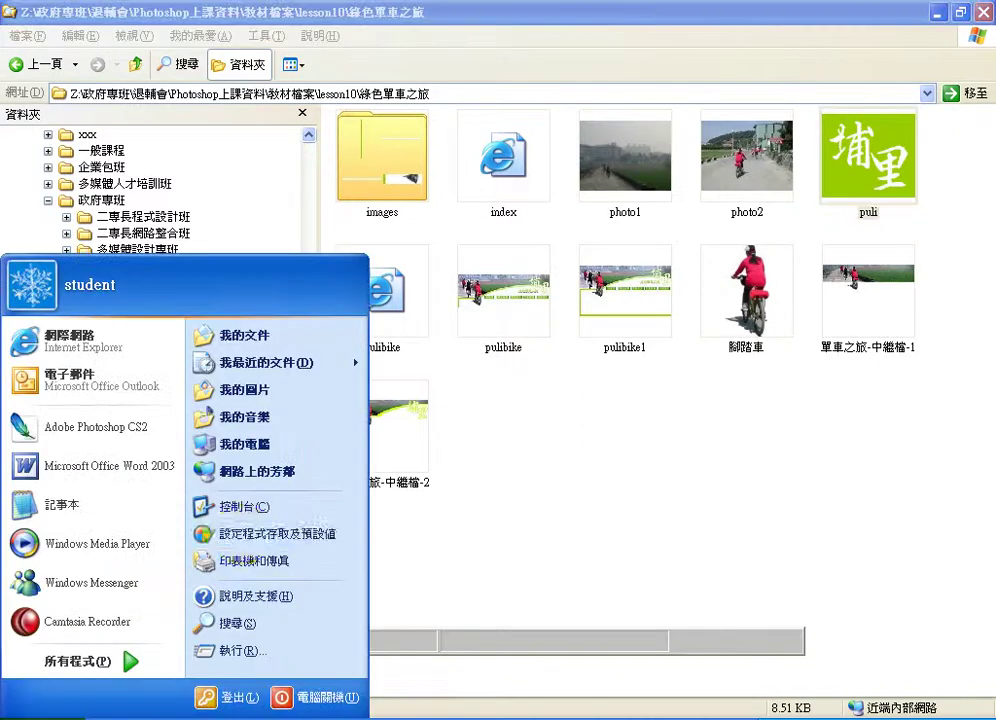
left_click(245, 513)
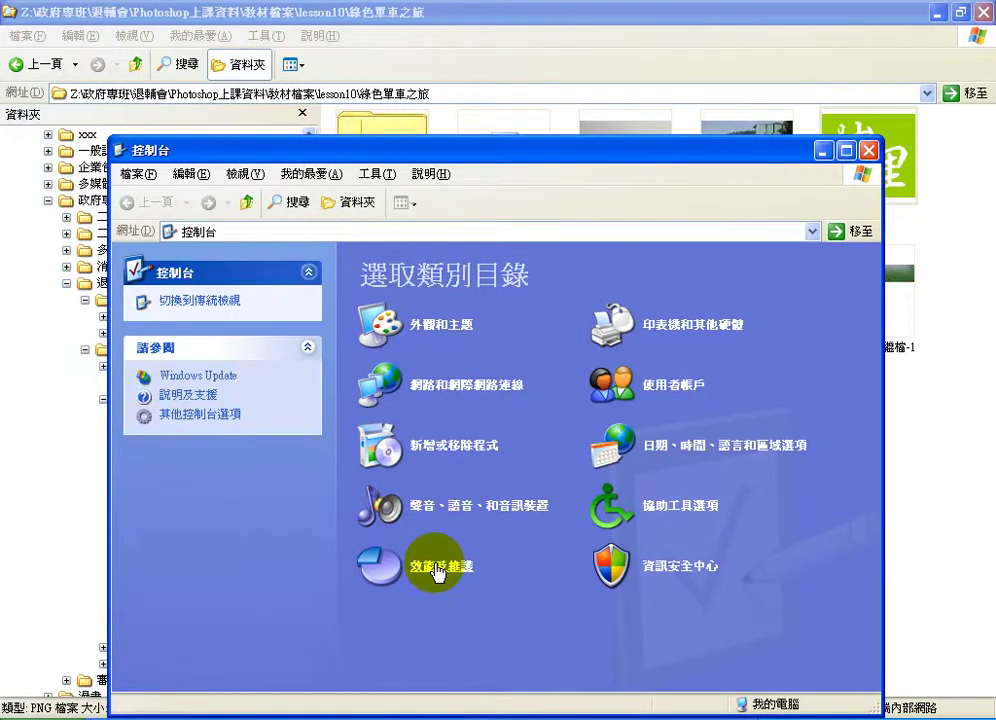
left_click(440, 326)
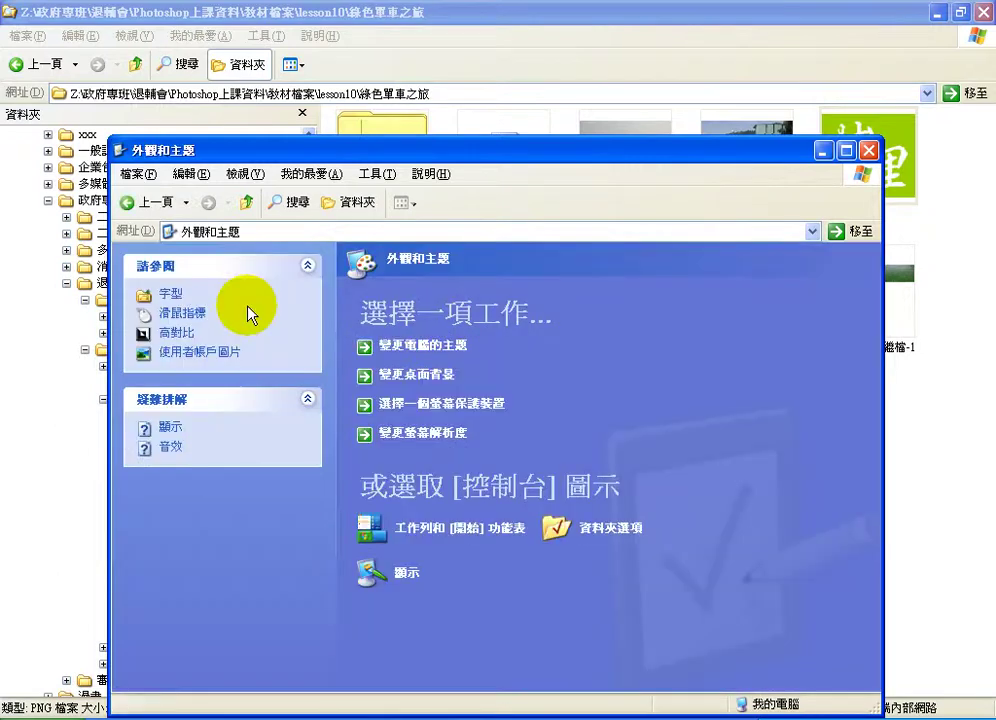
left_click(164, 298)
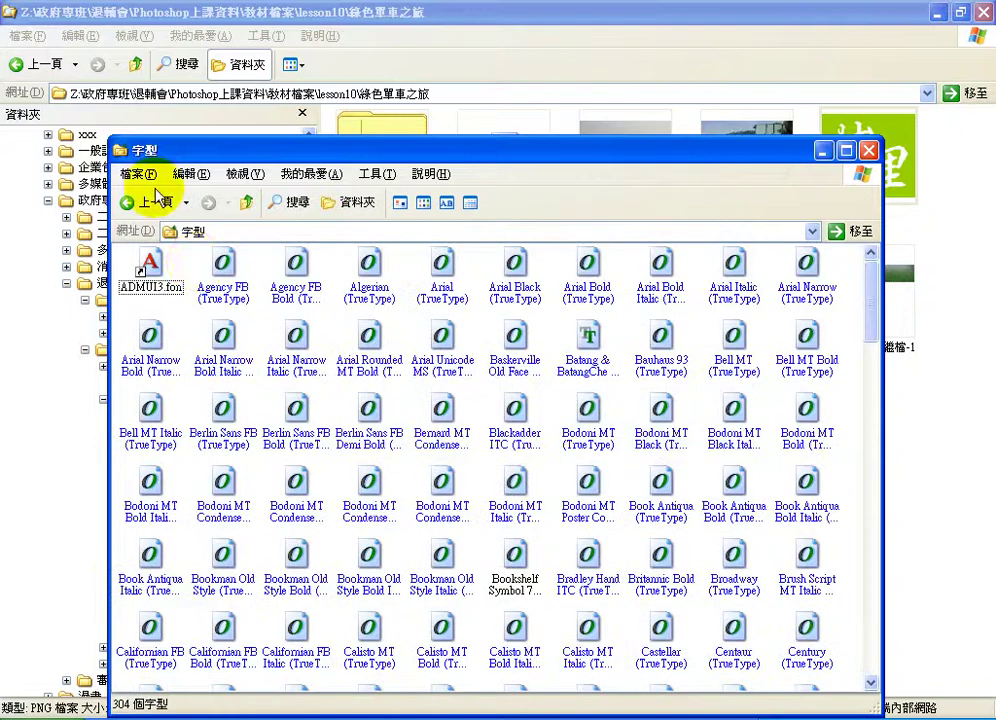
left_click(137, 174)
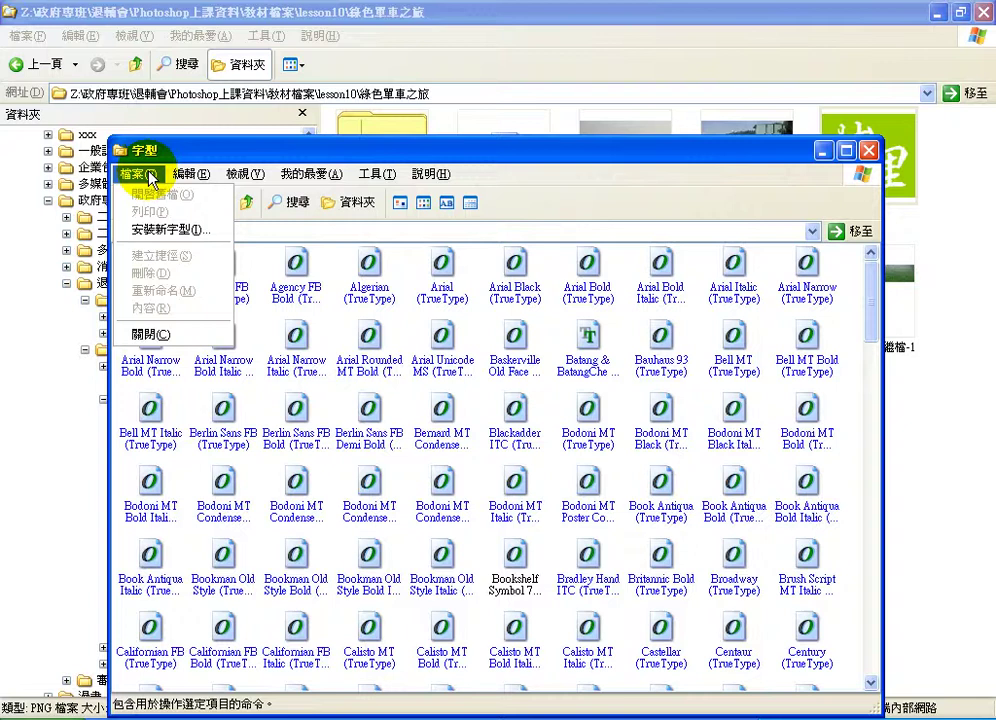
left_click(145, 230)
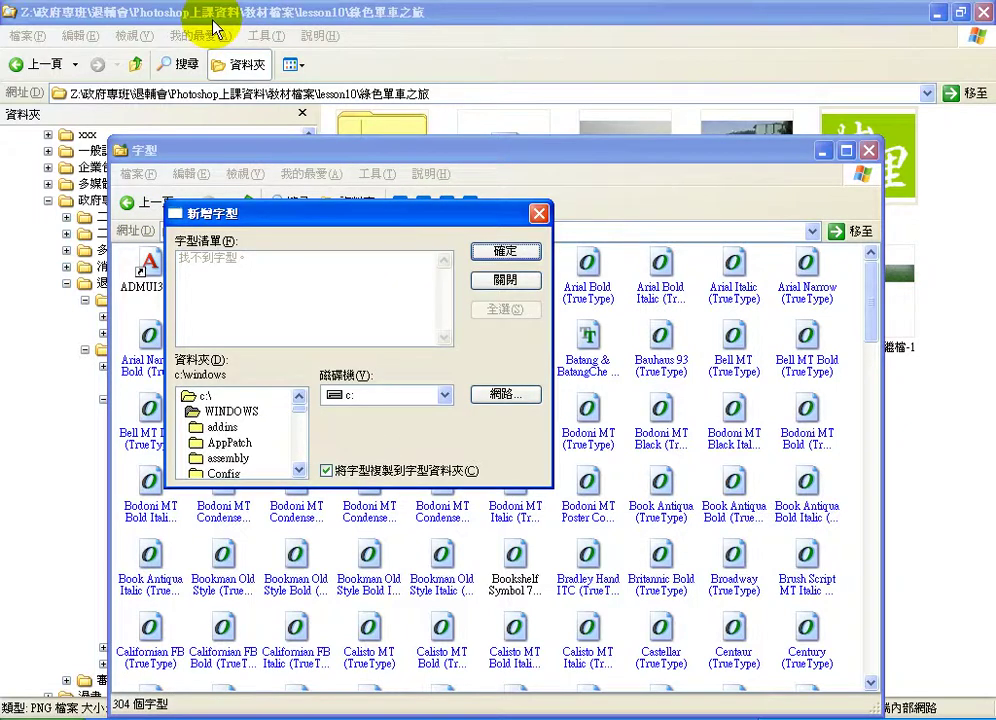
Step: Select all fonts in the 免費字型 folder on drive D: for installation and toggle the option to copy them to the Fonts folder
left_click(400, 398)
left_click(400, 445)
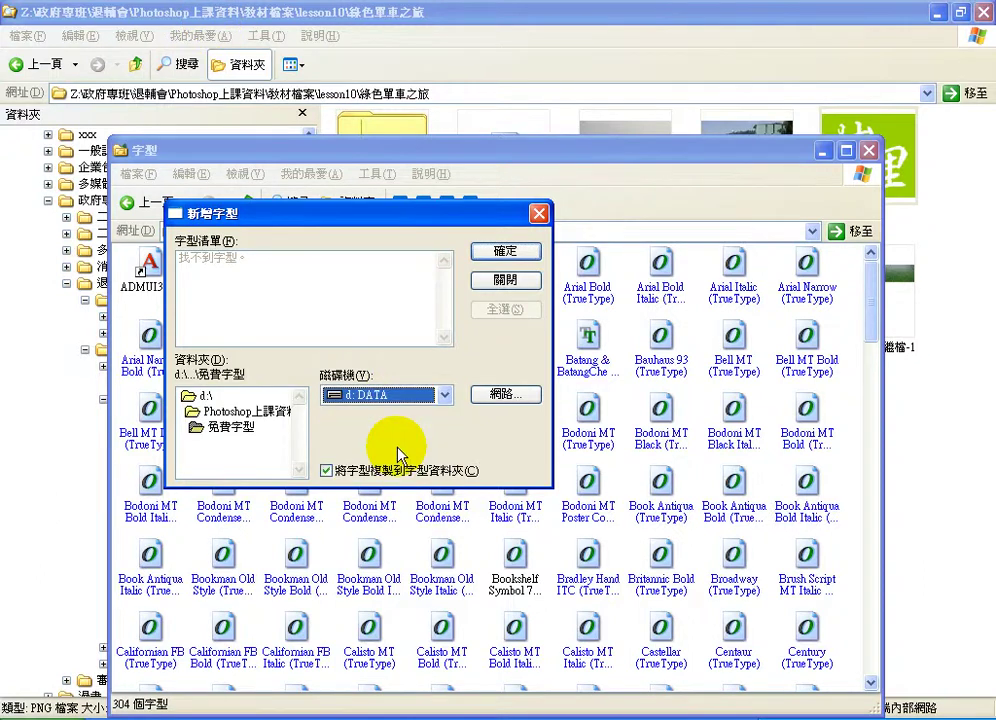
double_click(226, 430)
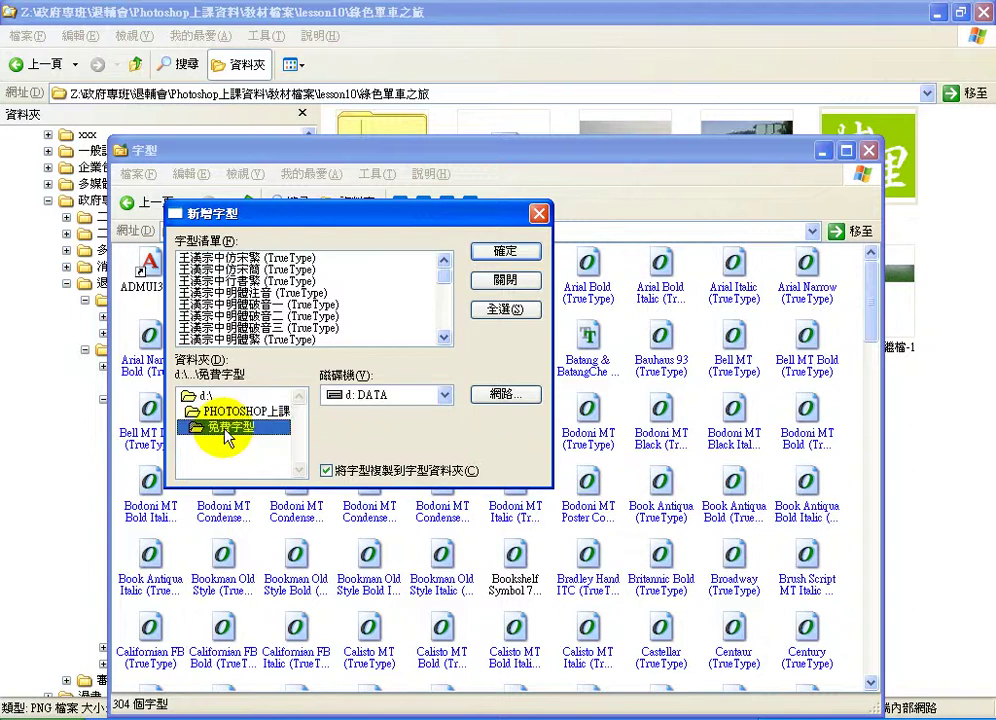
left_click(484, 310)
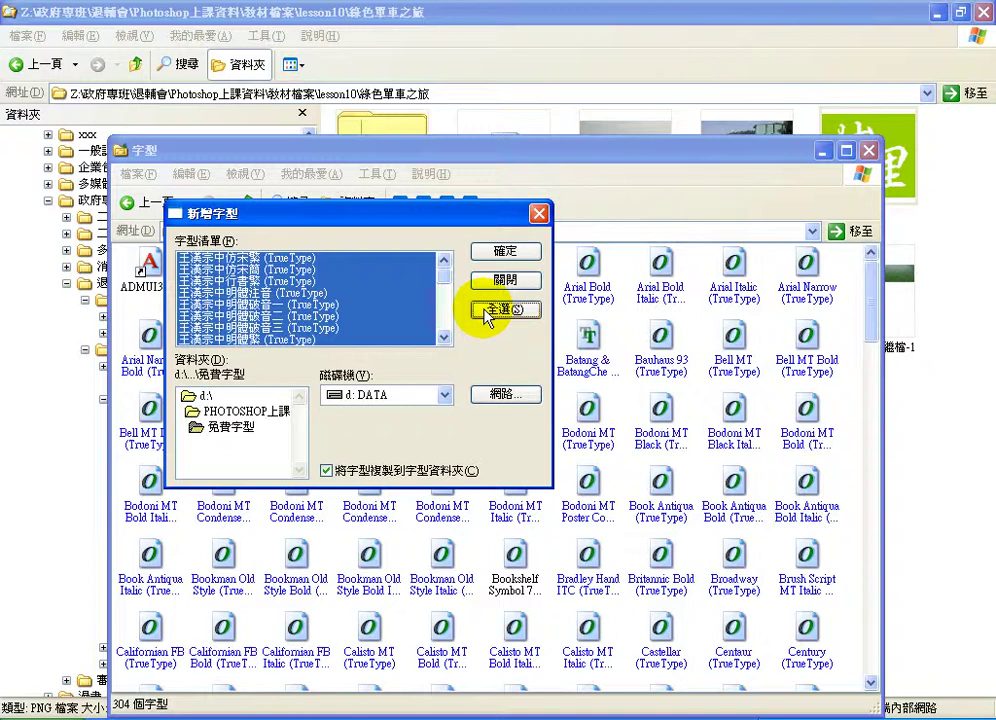
left_click(326, 470)
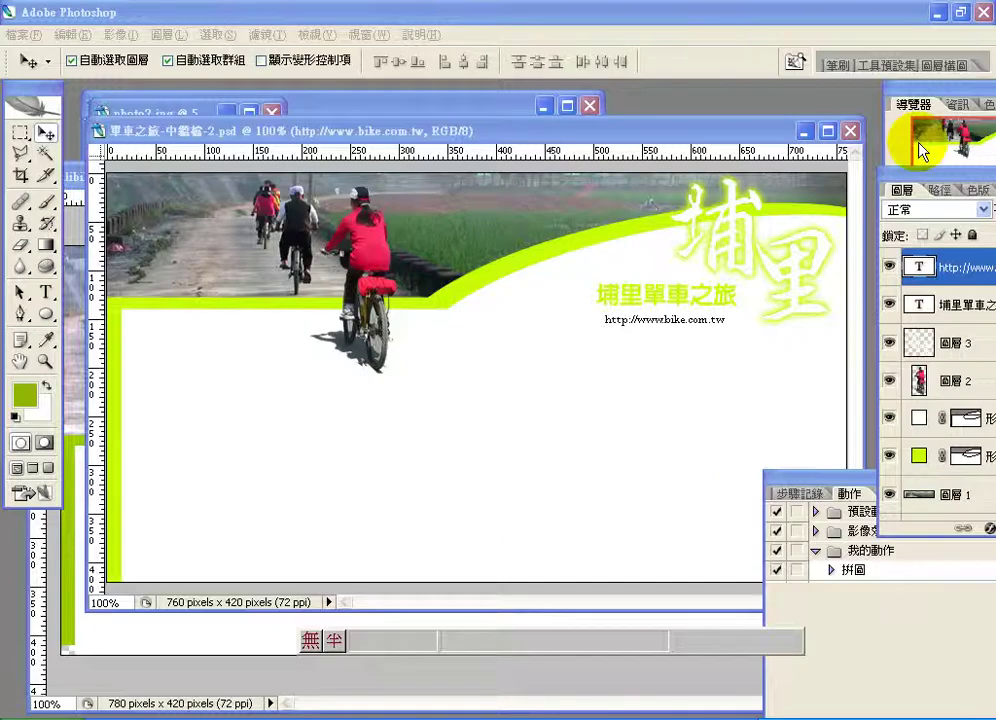
Step: In Photoshop, bring the Layers and Styles palettes into view and load the web20layerstylesv1 style set from Z:\政府專班\退輔會\Photoshop上課資料
left_click_drag(928, 186, 767, 285)
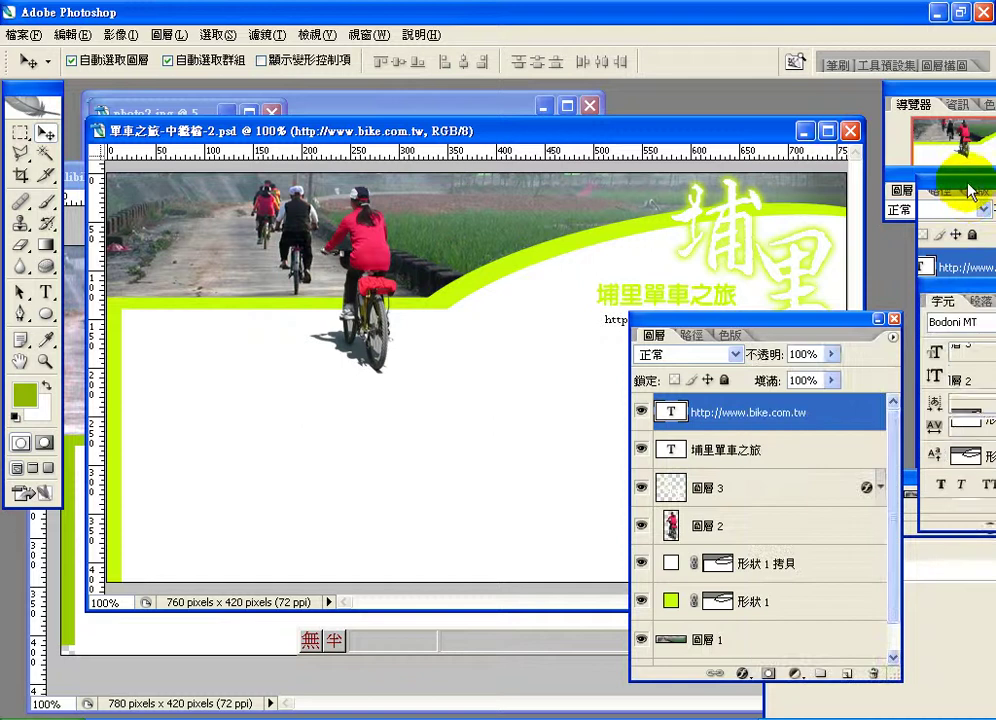
left_click_drag(968, 190, 690, 160)
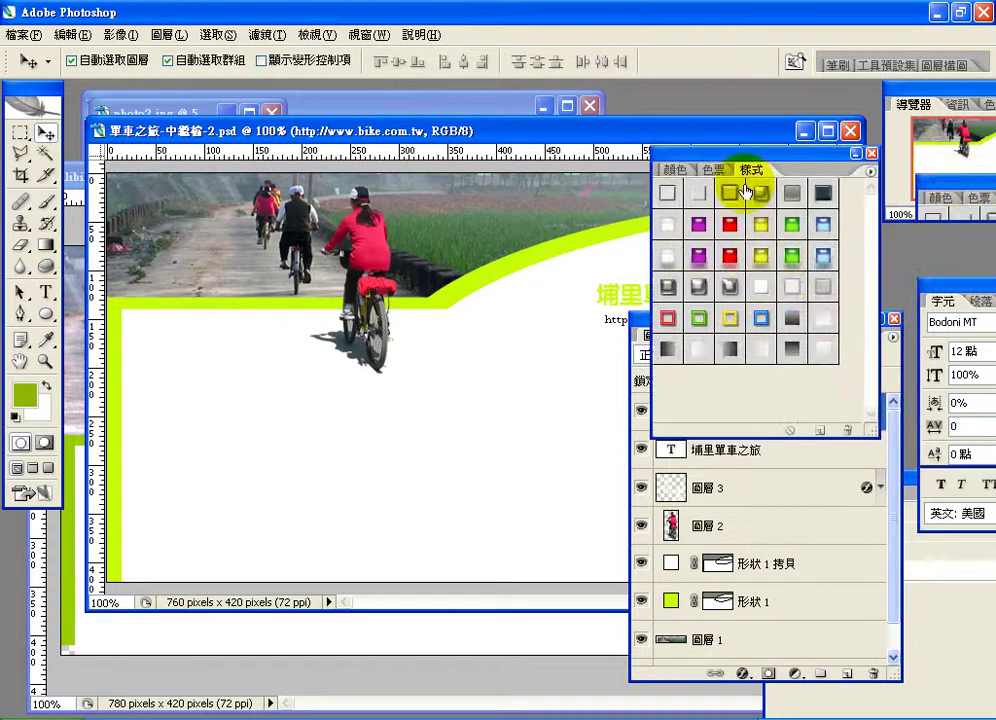
left_click(867, 173)
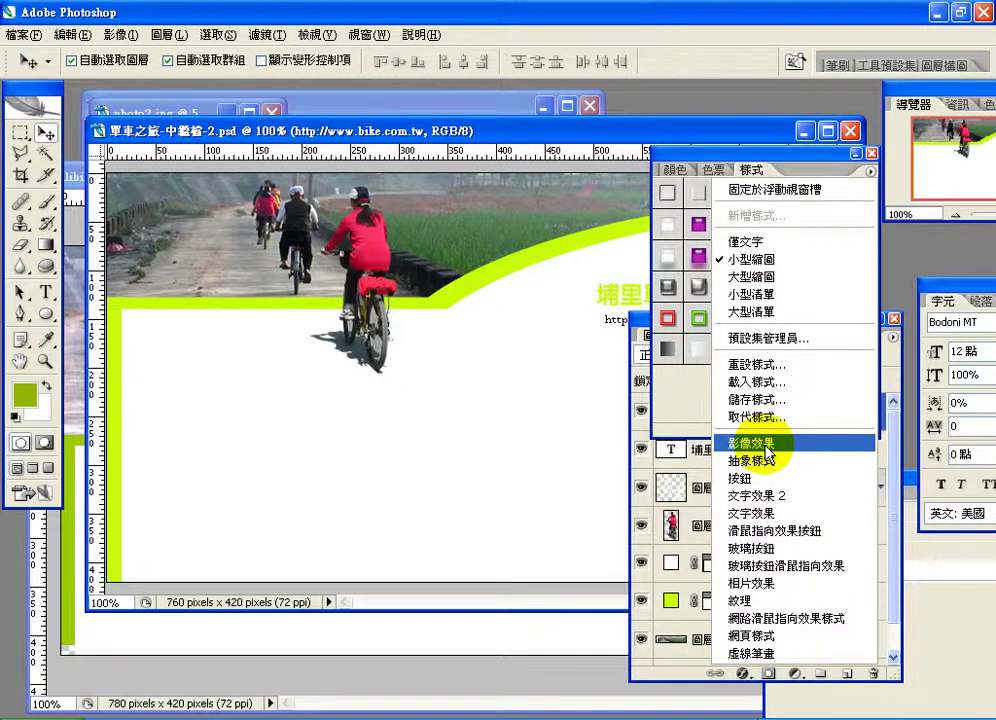
left_click(780, 383)
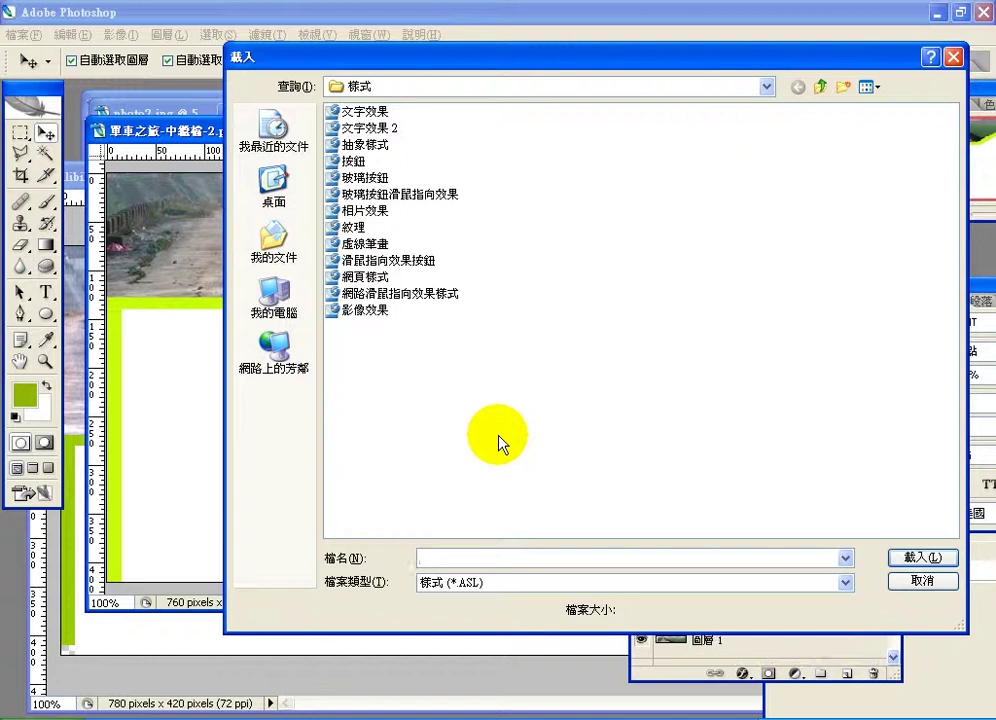
left_click(297, 302)
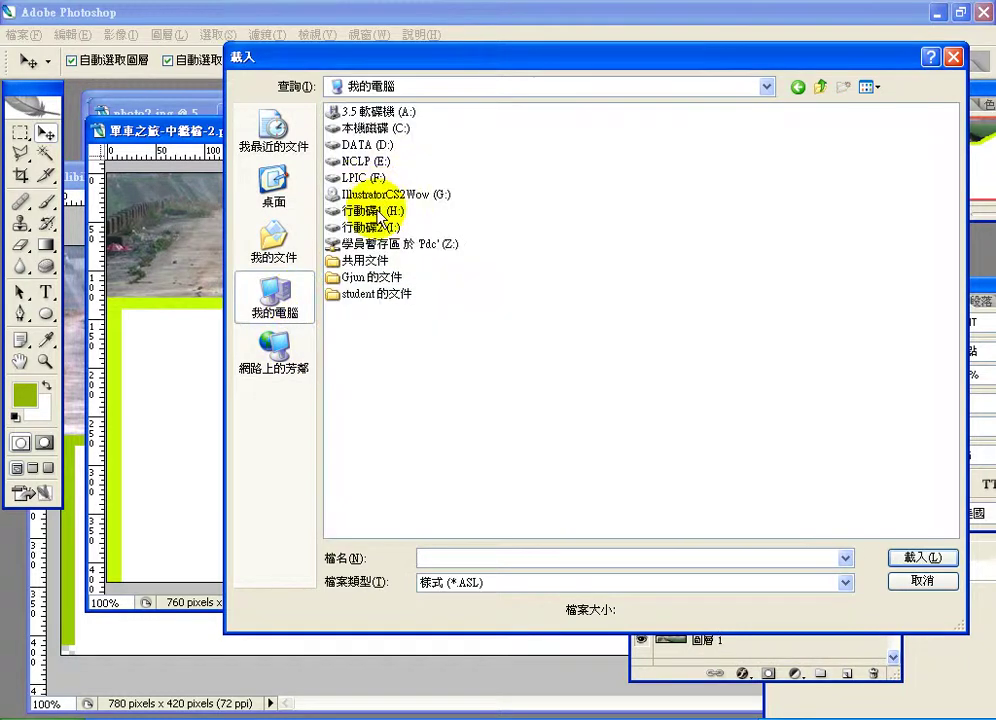
double_click(380, 245)
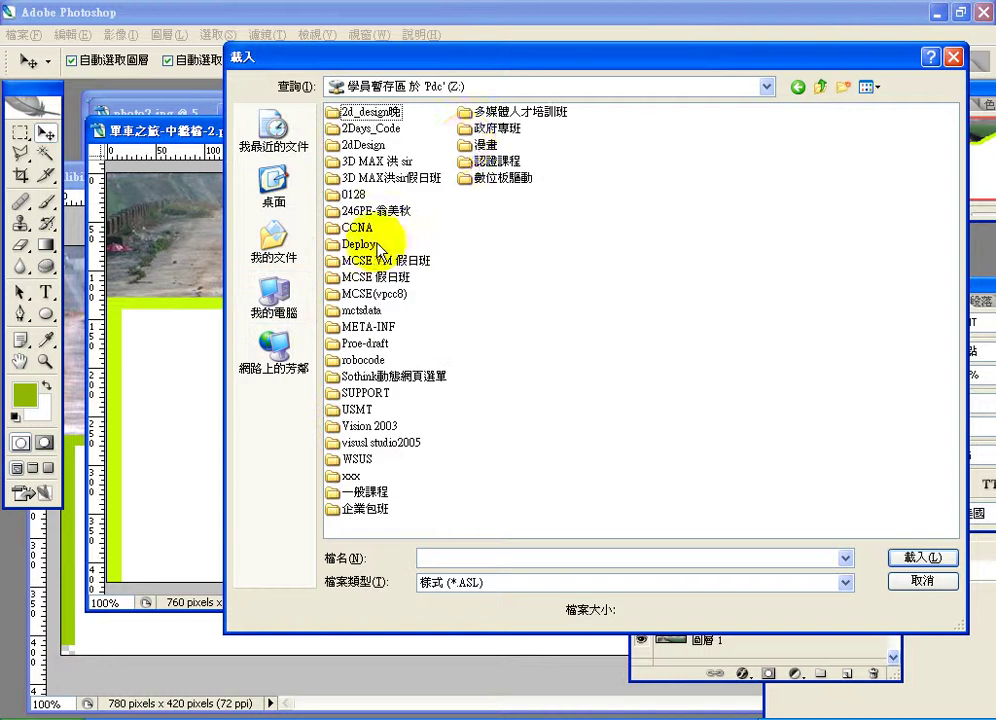
double_click(463, 128)
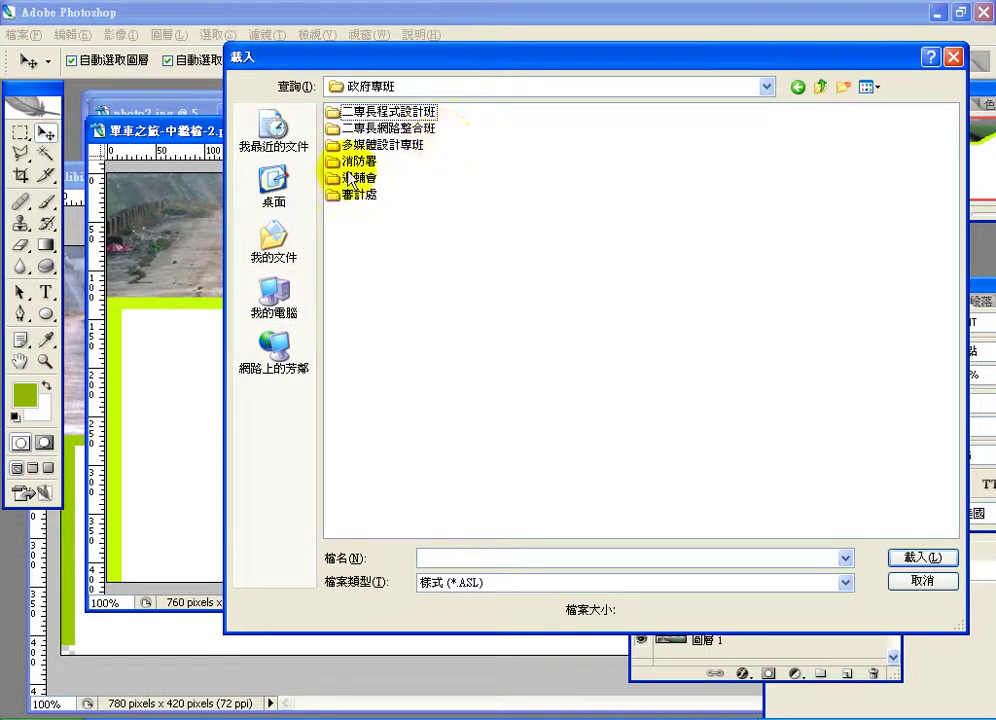
double_click(350, 178)
double_click(372, 130)
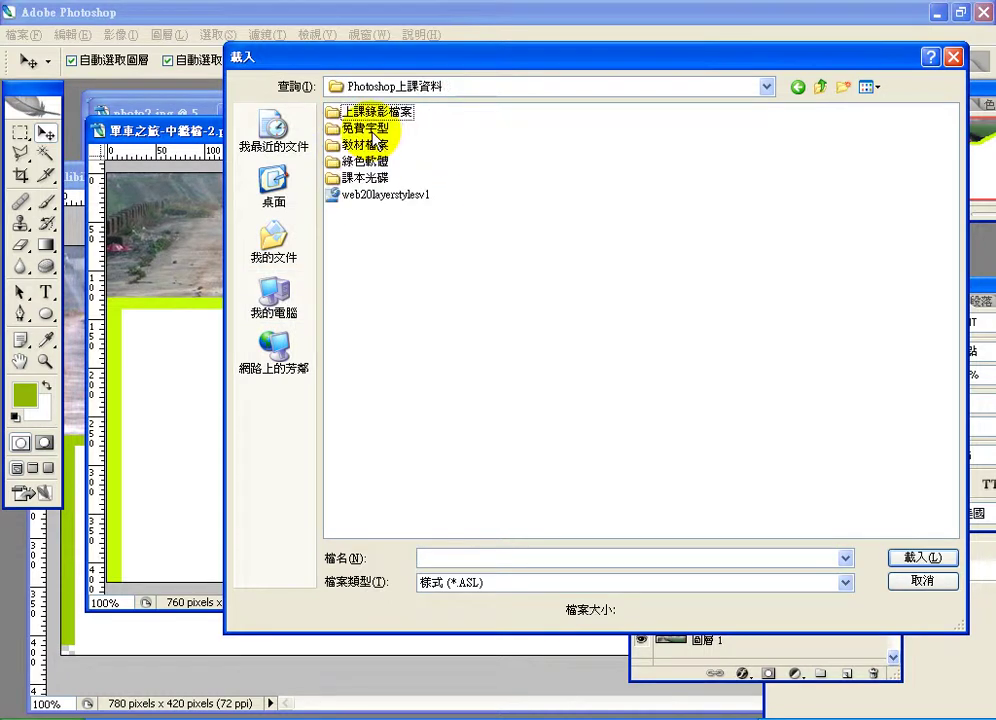
left_click(357, 196)
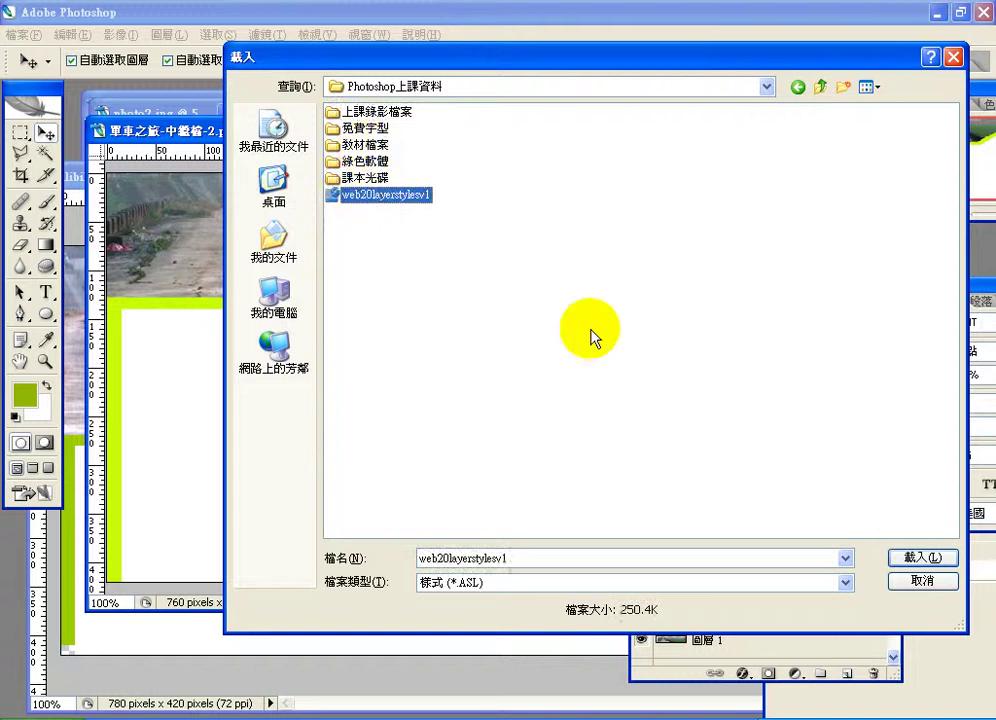
left_click(905, 559)
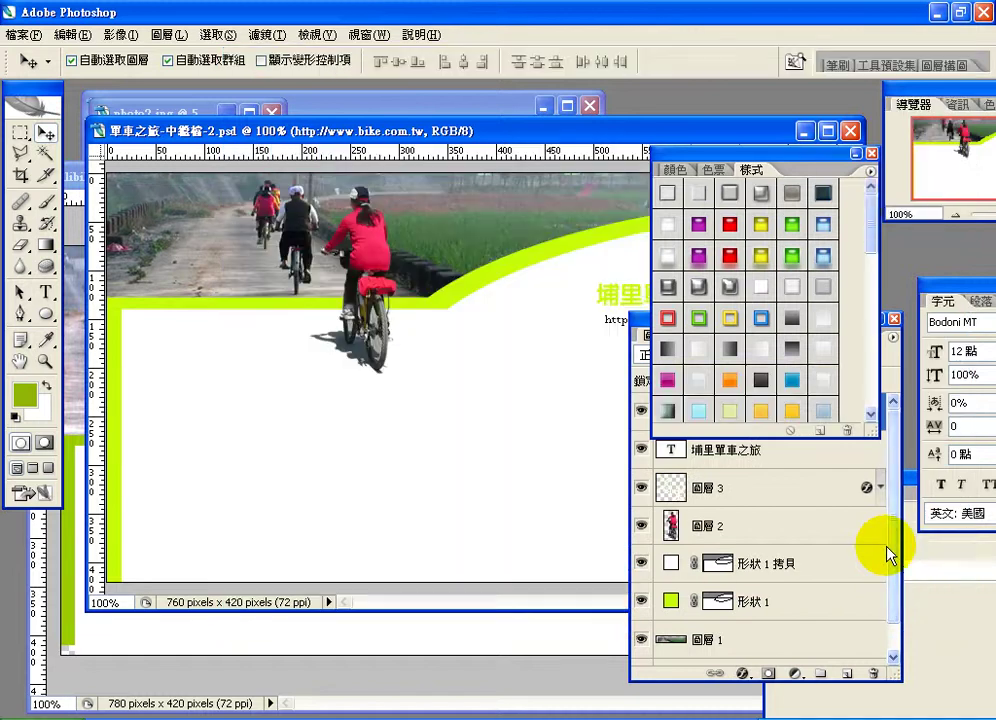
Step: Examine the newly loaded layer styles in a widened Styles palette, keeping the palettes clear of the banner's title area
left_click_drag(874, 222, 862, 246)
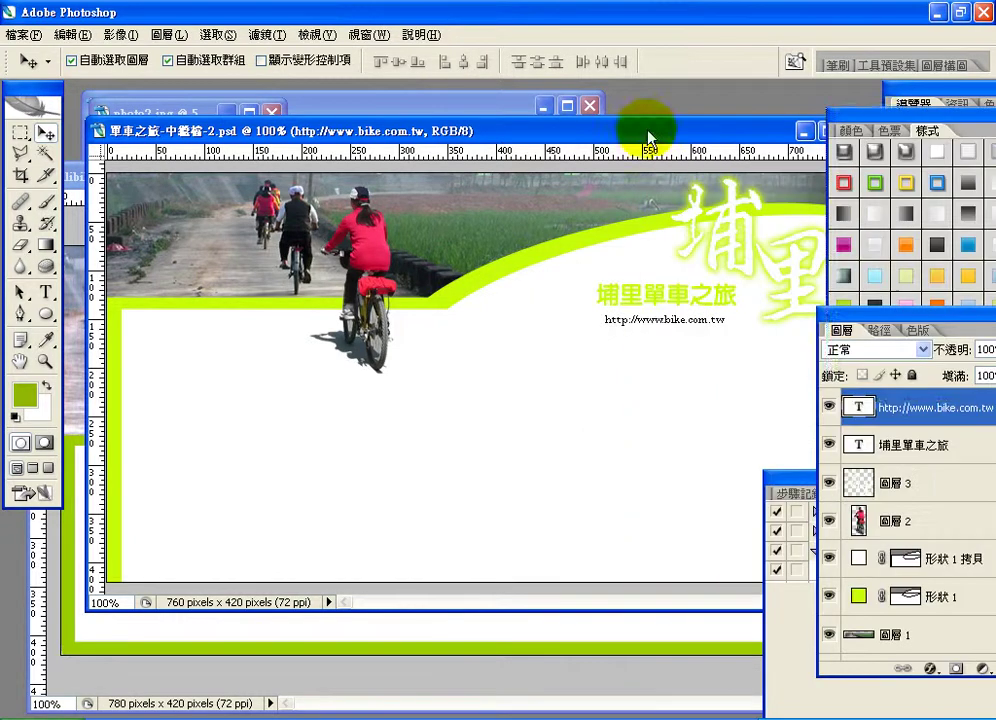
left_click_drag(873, 128, 775, 120)
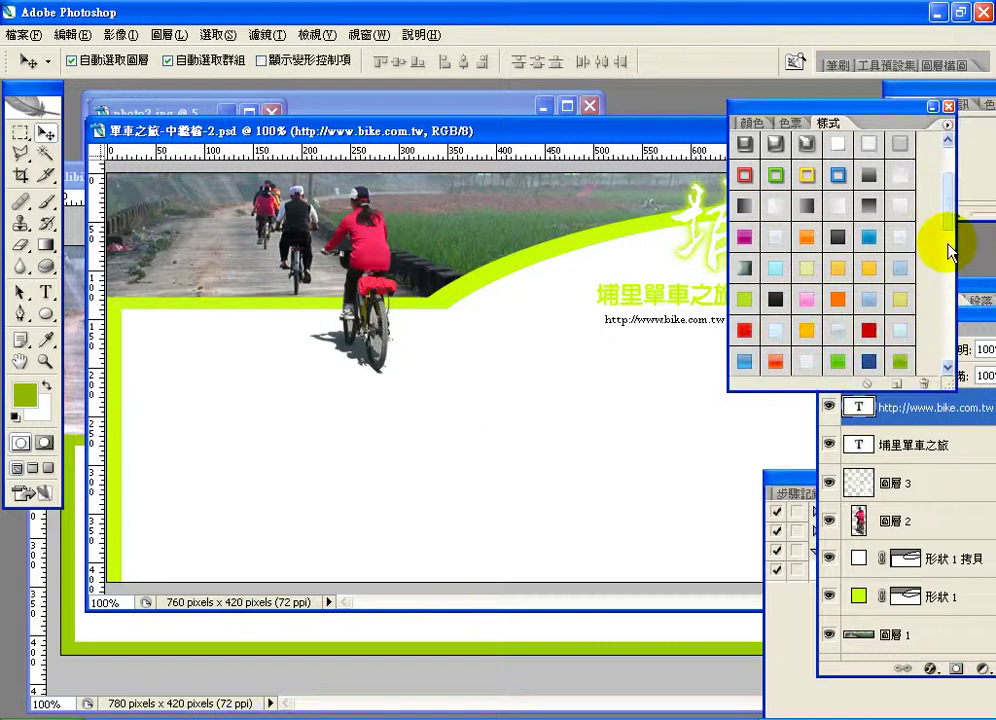
left_click_drag(951, 238, 950, 255)
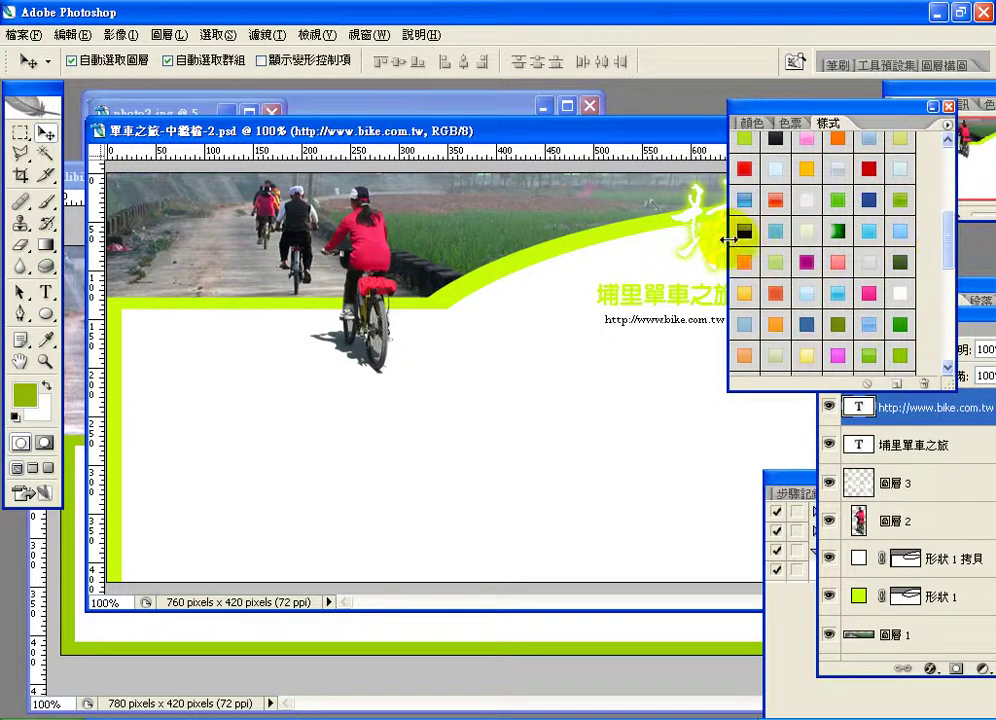
left_click_drag(649, 243, 469, 246)
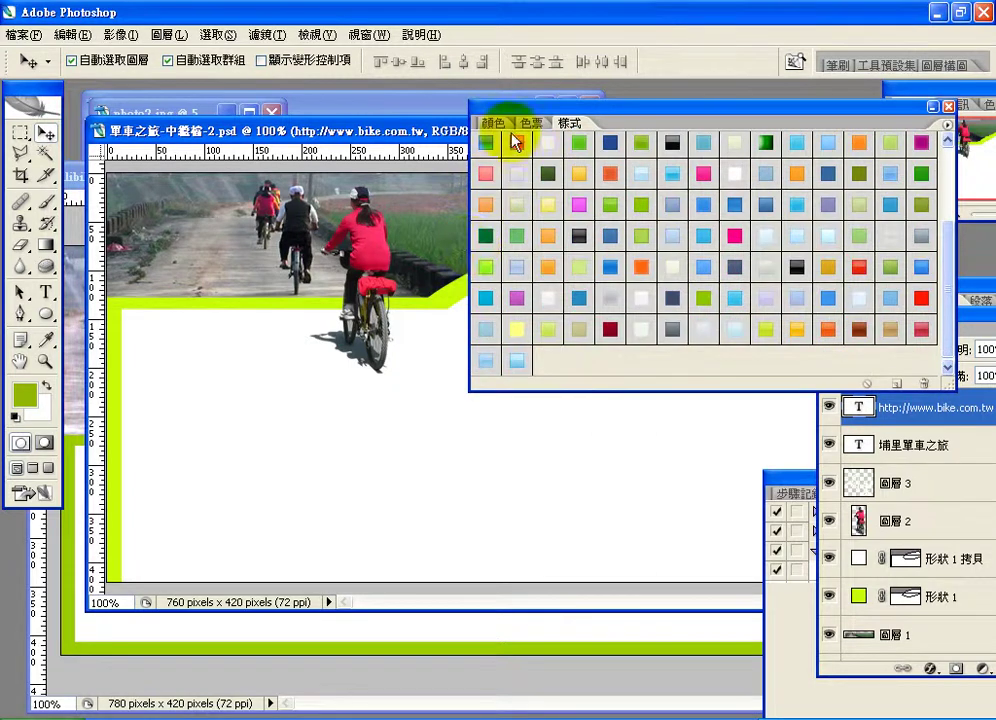
left_click_drag(525, 111, 805, 113)
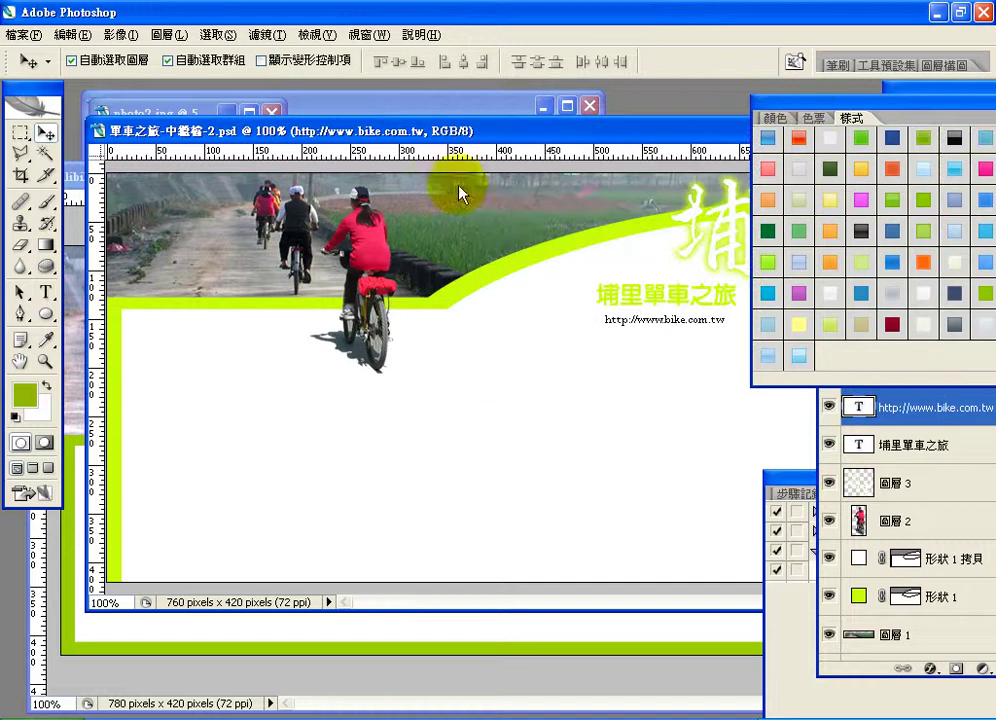
Step: Draw a green rounded-rectangle button about 80 px wide with a 5 px corner radius on the white area beside the cyclist
left_click(47, 315)
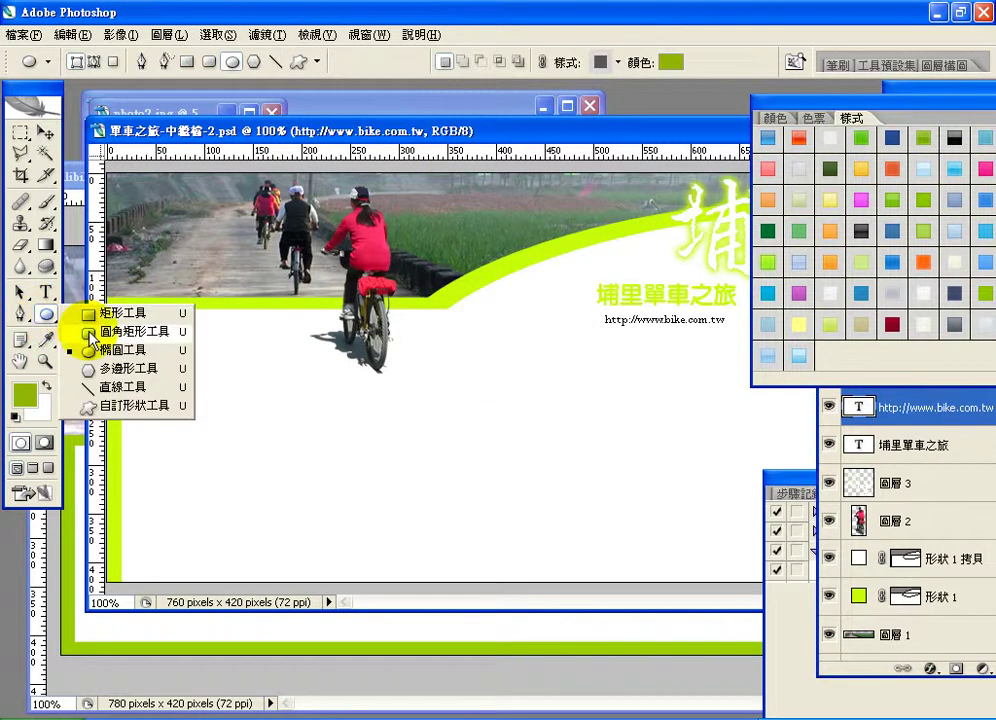
left_click(90, 332)
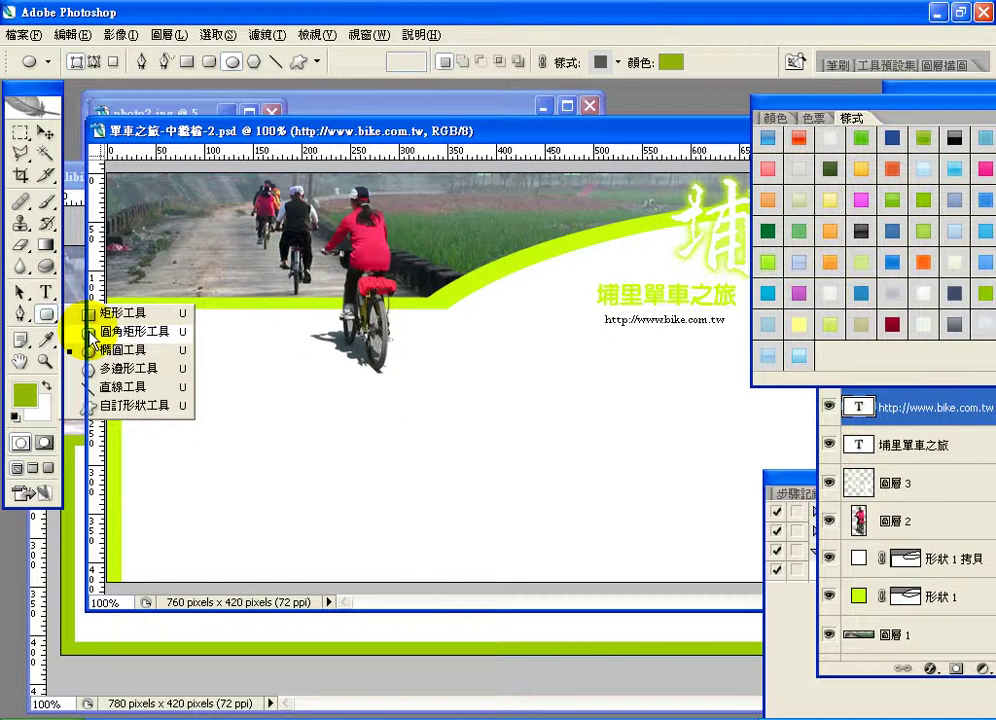
left_click(90, 332)
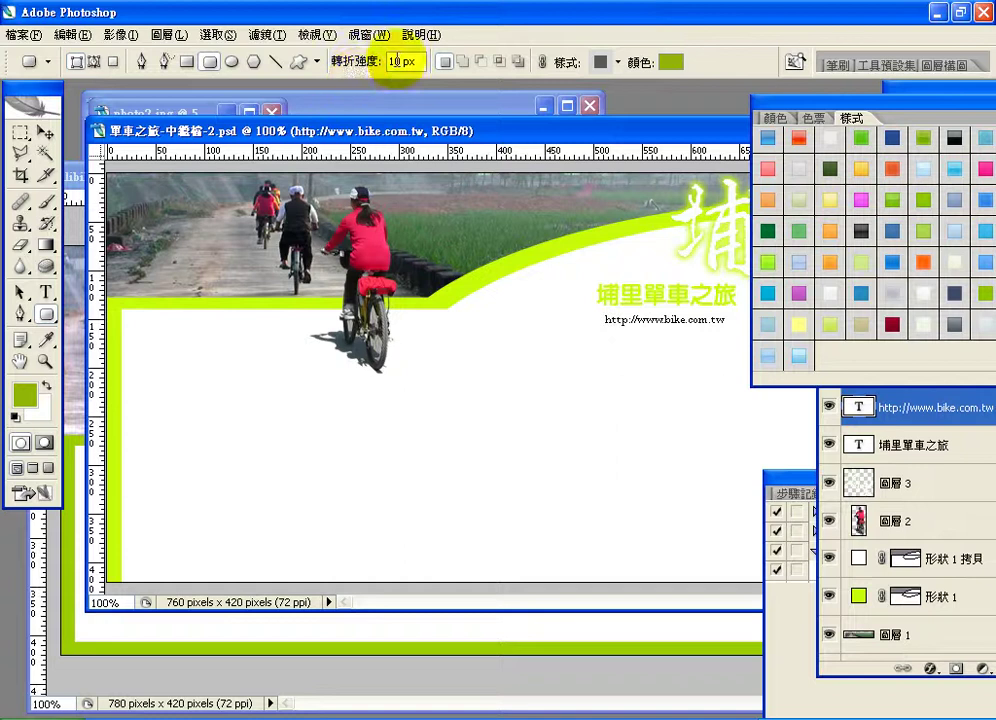
left_click(358, 70)
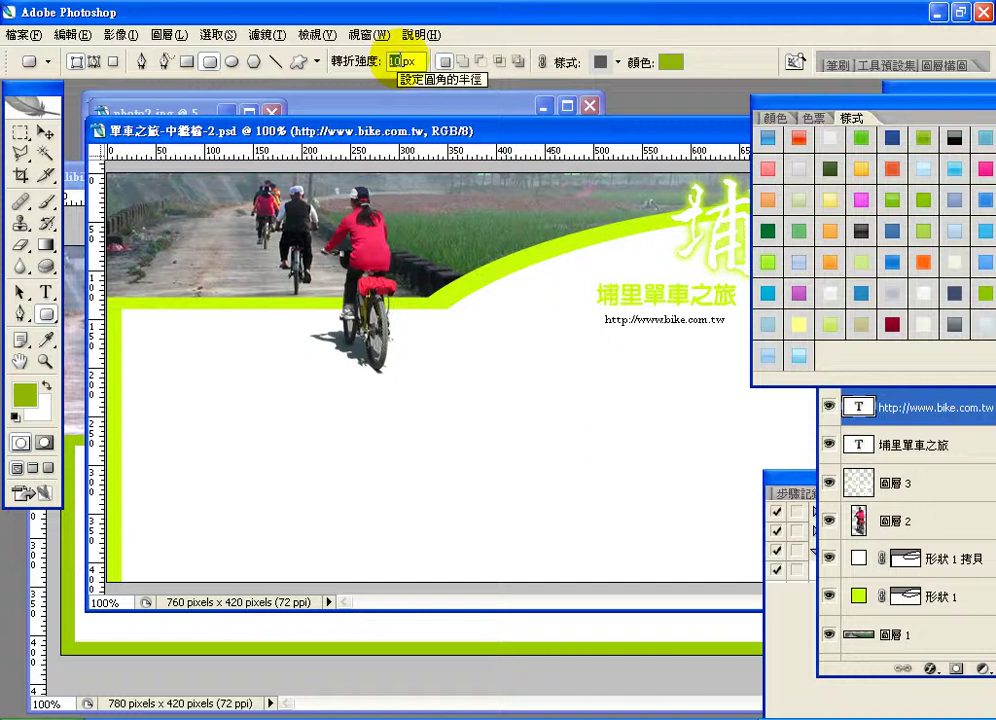
type("5")
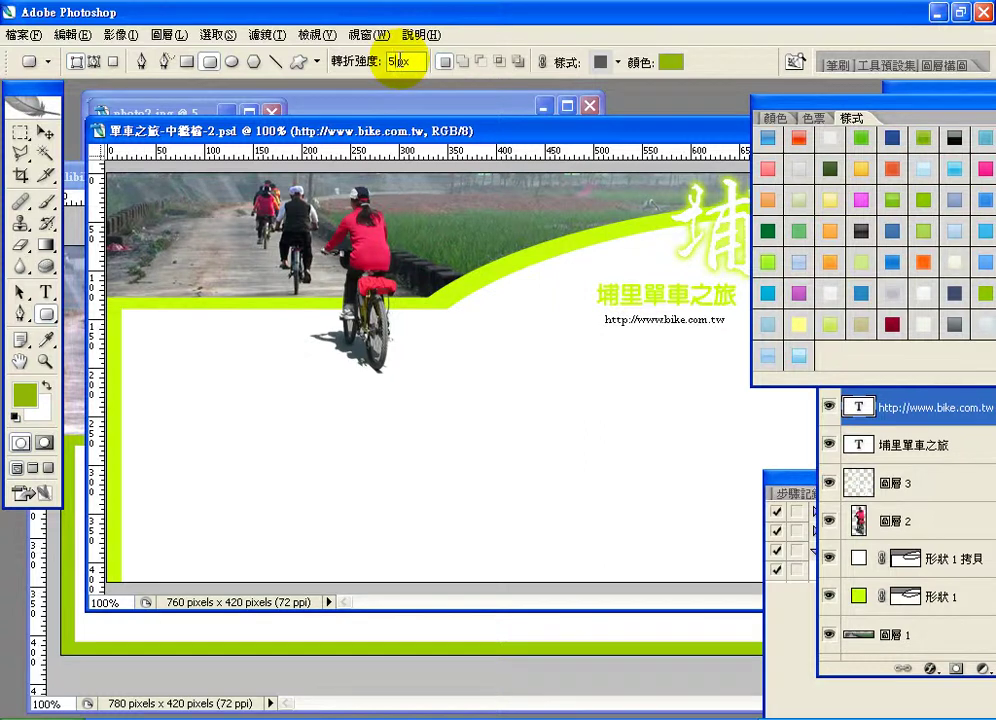
key("Return")
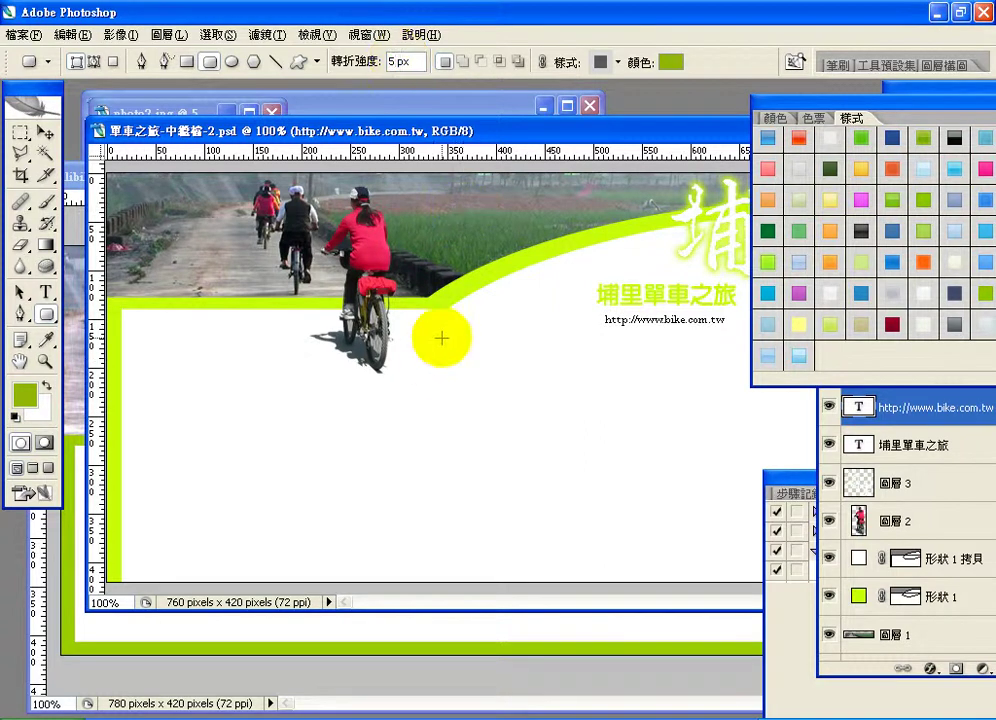
left_click_drag(456, 352, 514, 350)
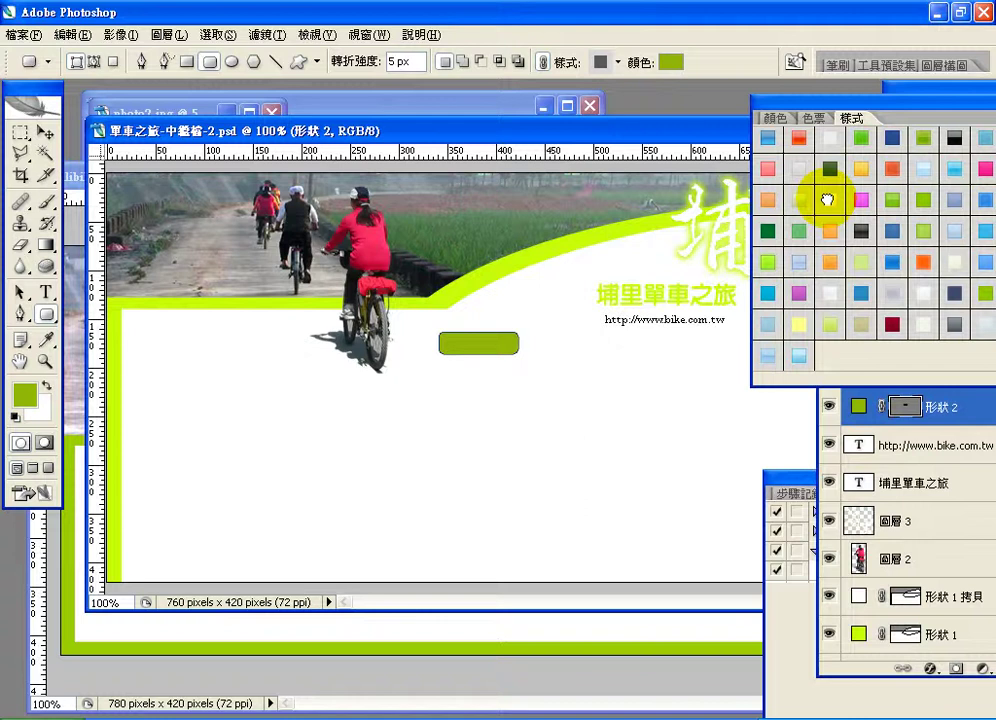
Step: Apply a glossy yellow style from the loaded set to the rounded rectangle 形狀 2 and select the web address text layer
left_click(828, 202)
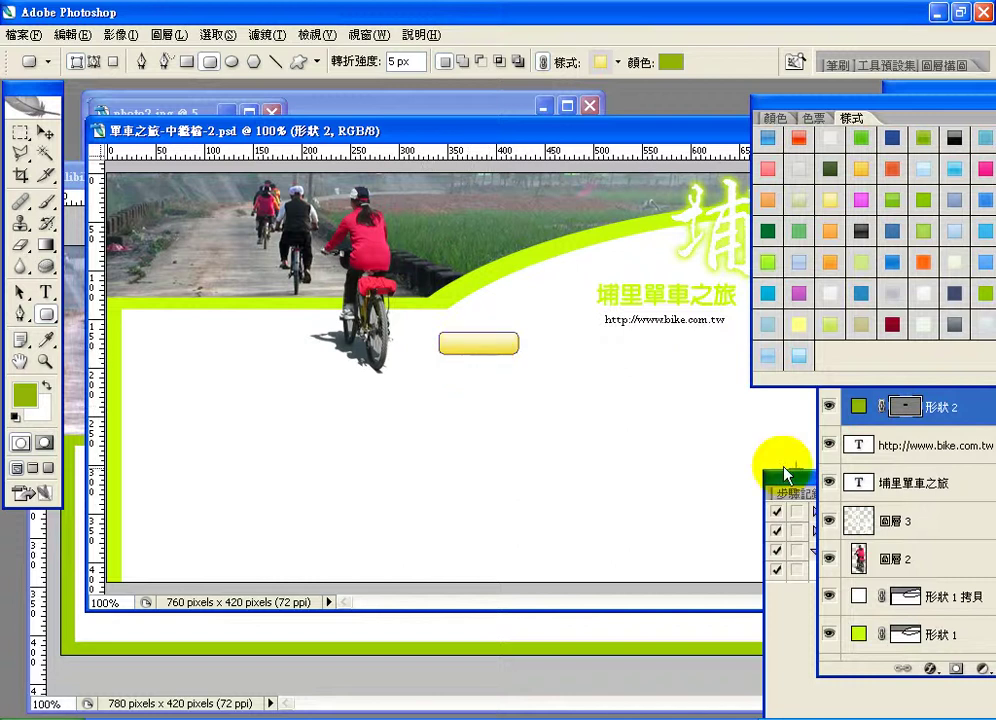
left_click(899, 450)
left_click(899, 450)
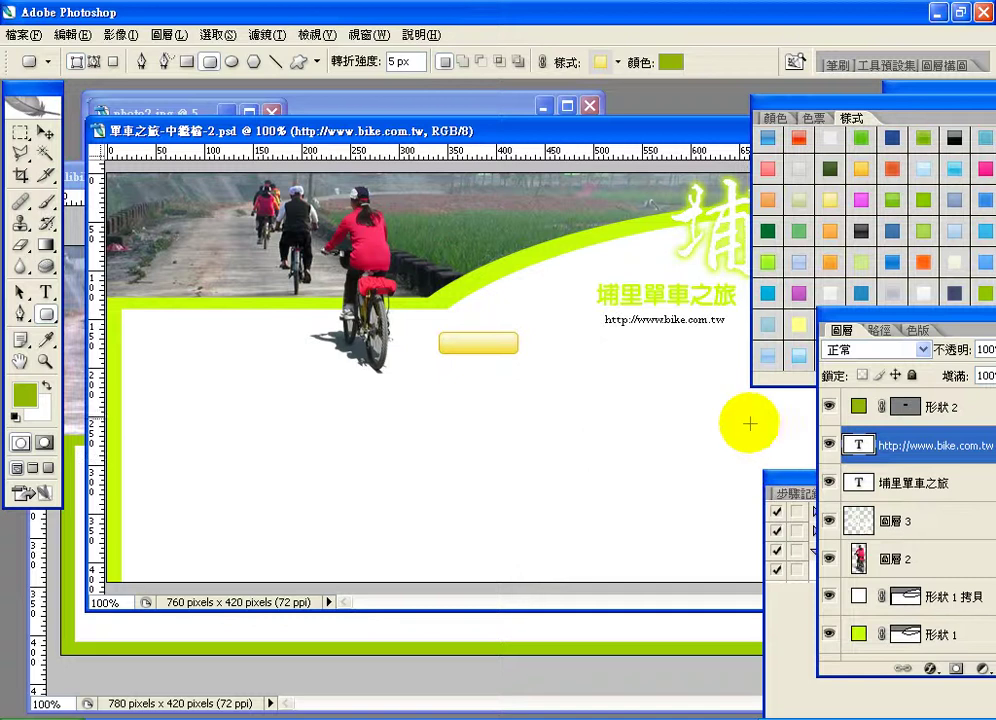
Step: Try orange and red glossy styles on the 形狀 2 button and settle on the glossy green style
left_click(857, 407)
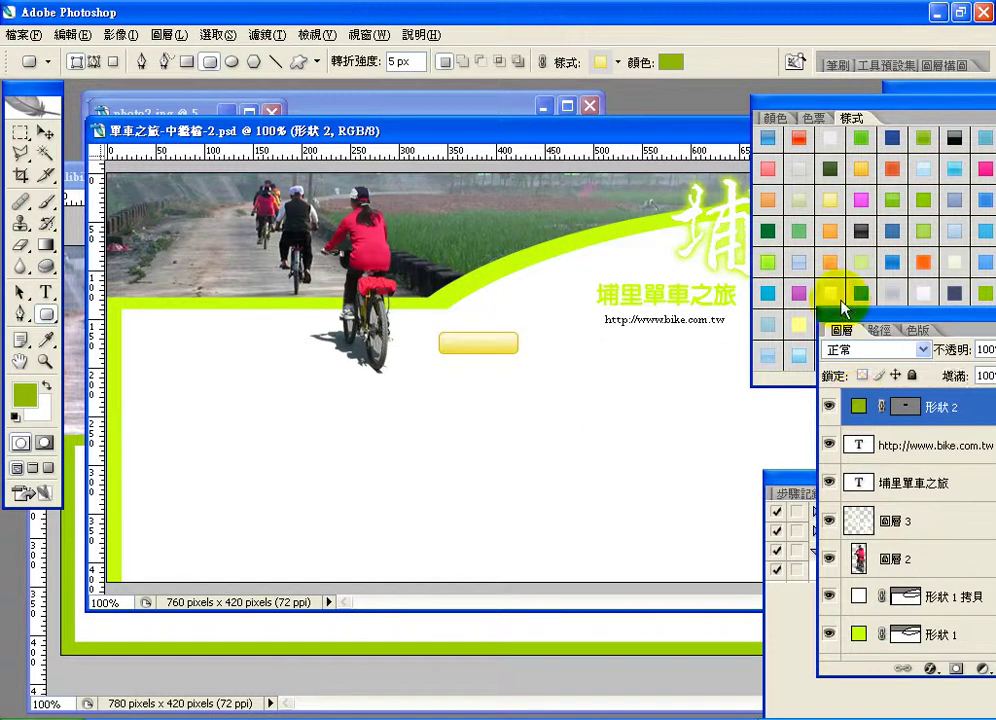
left_click(861, 171)
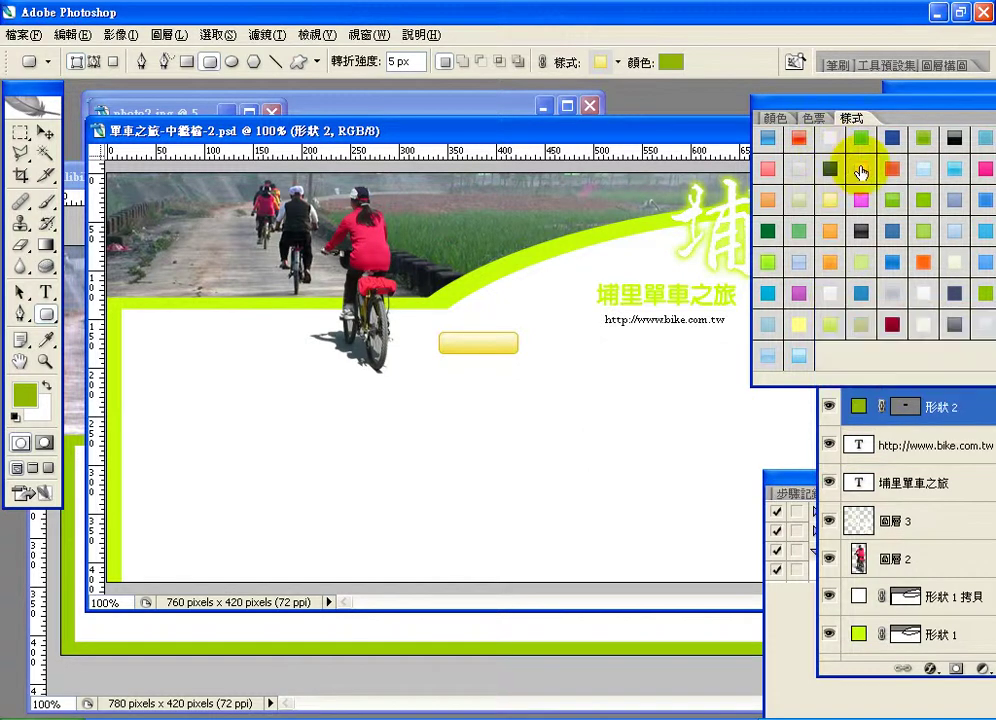
left_click(861, 171)
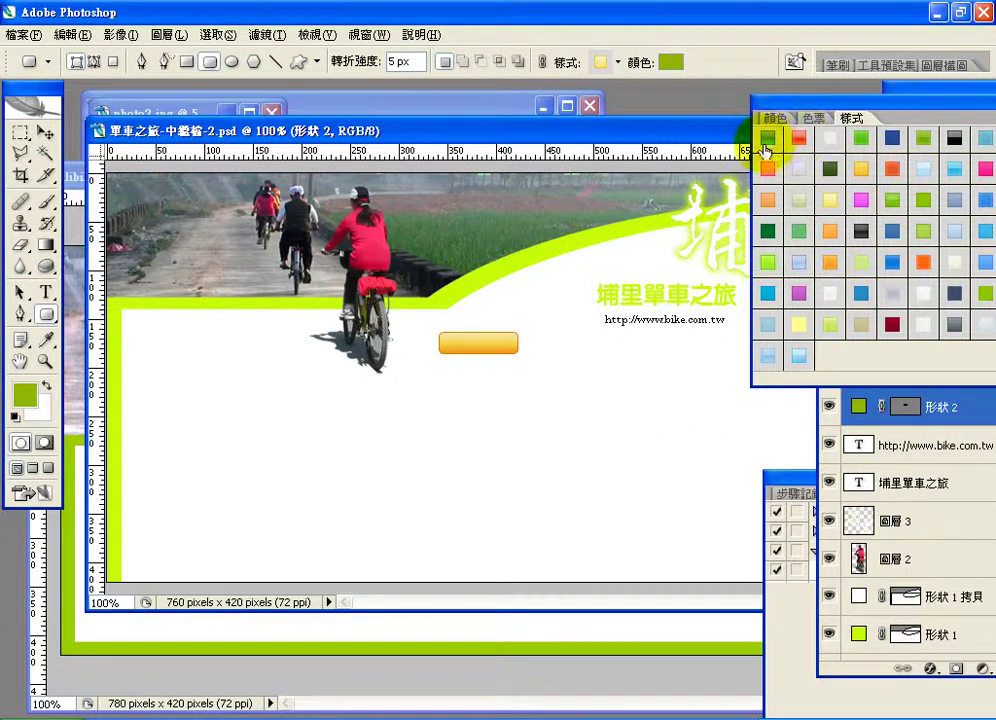
left_click(768, 139)
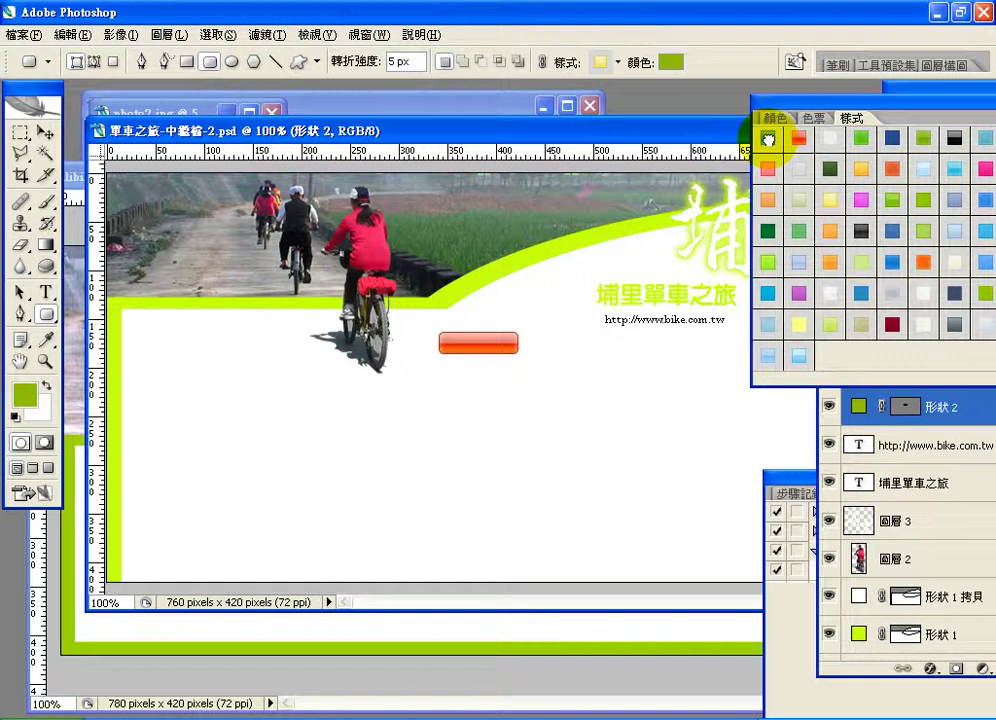
left_click(768, 139)
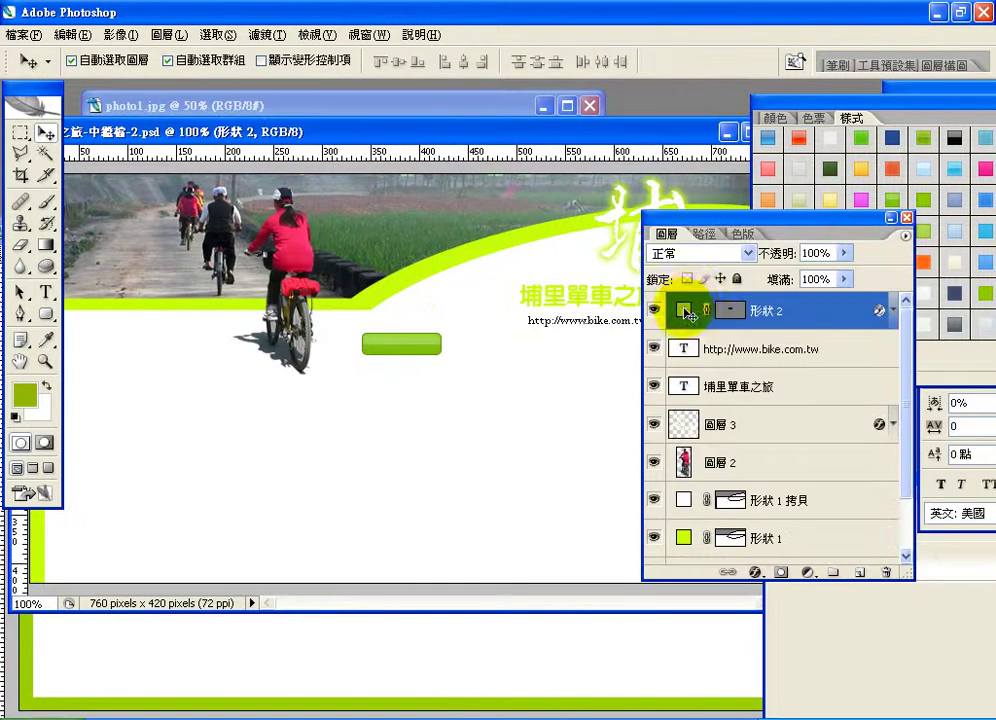
Step: Duplicate the green 形狀 2 button and place the copy beside it in the same row, leaving a small gap
left_click_drag(672, 308, 856, 574)
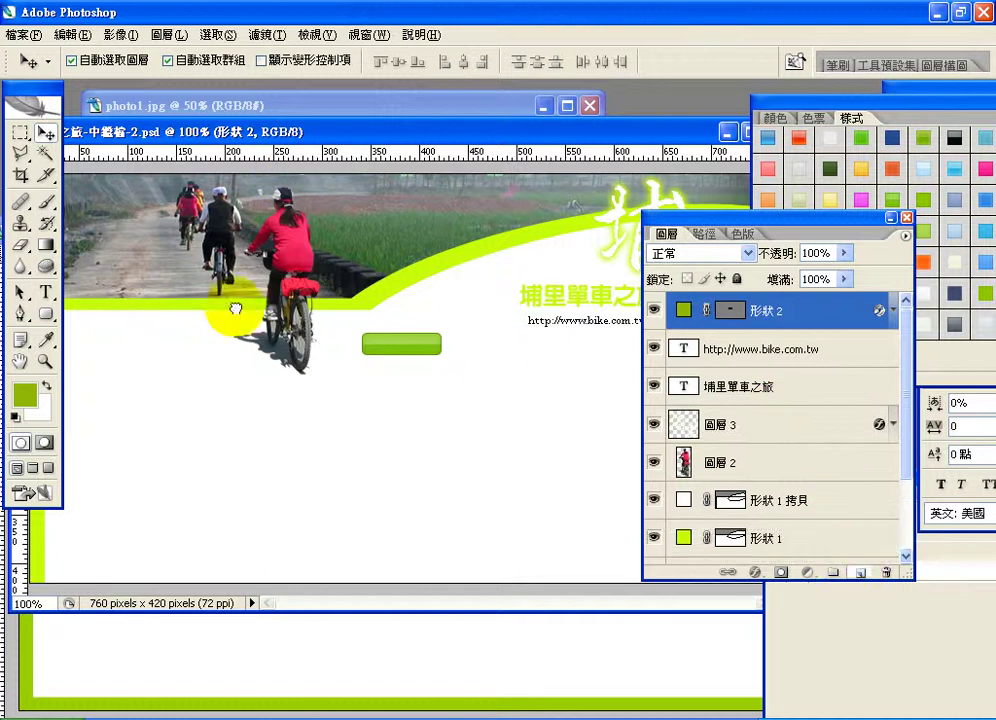
key("ctrl+j")
left_click(404, 343)
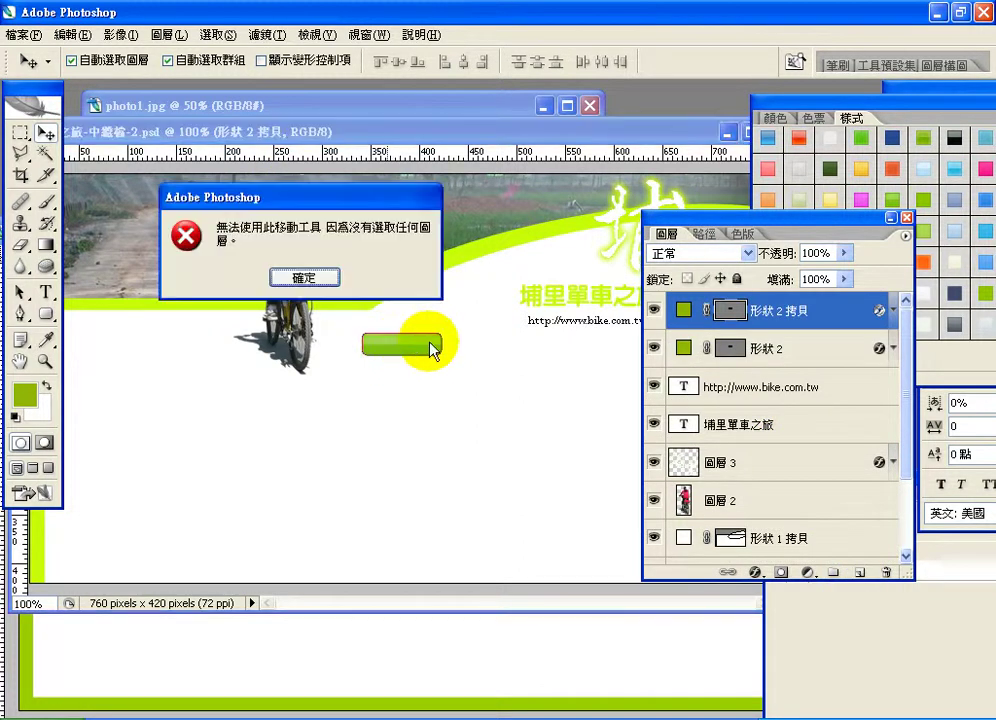
left_click(336, 280)
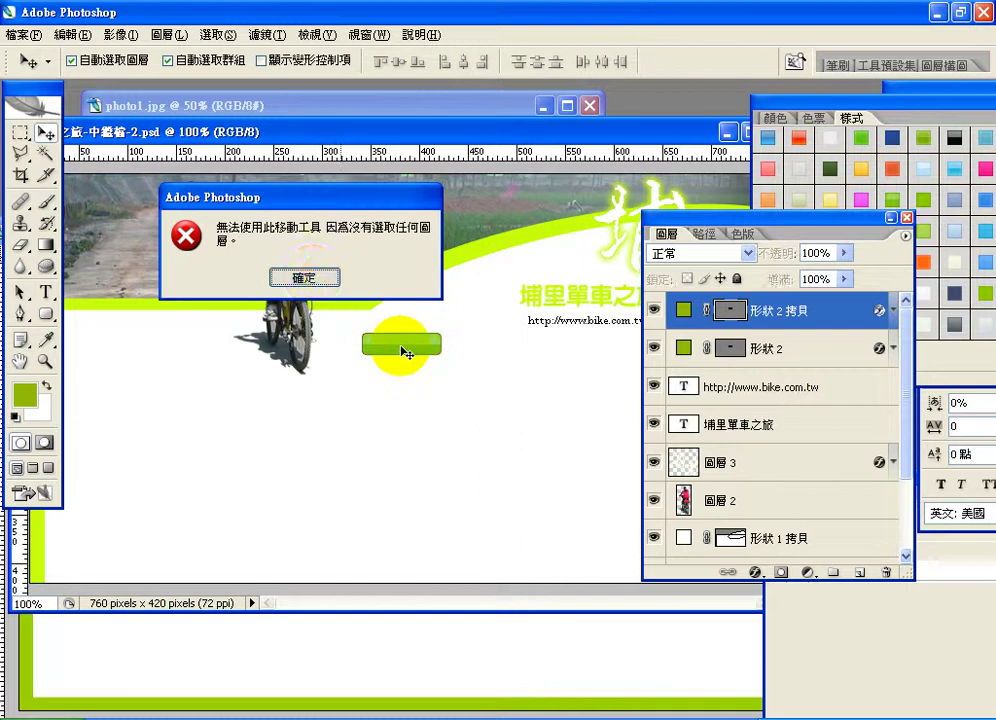
left_click(400, 352)
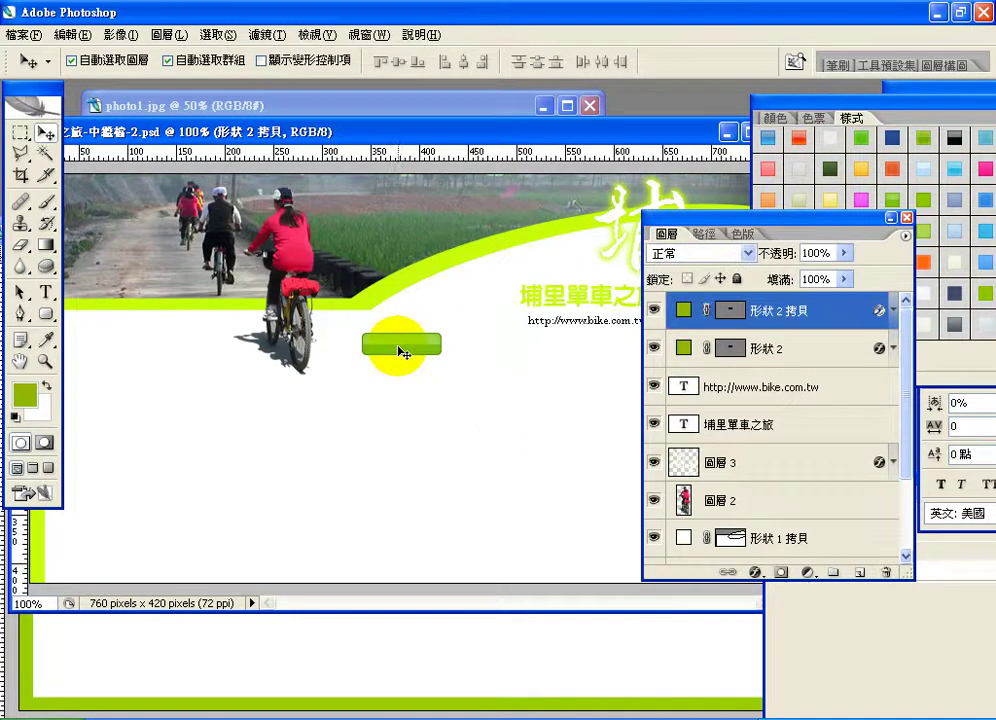
left_click_drag(400, 345, 495, 355)
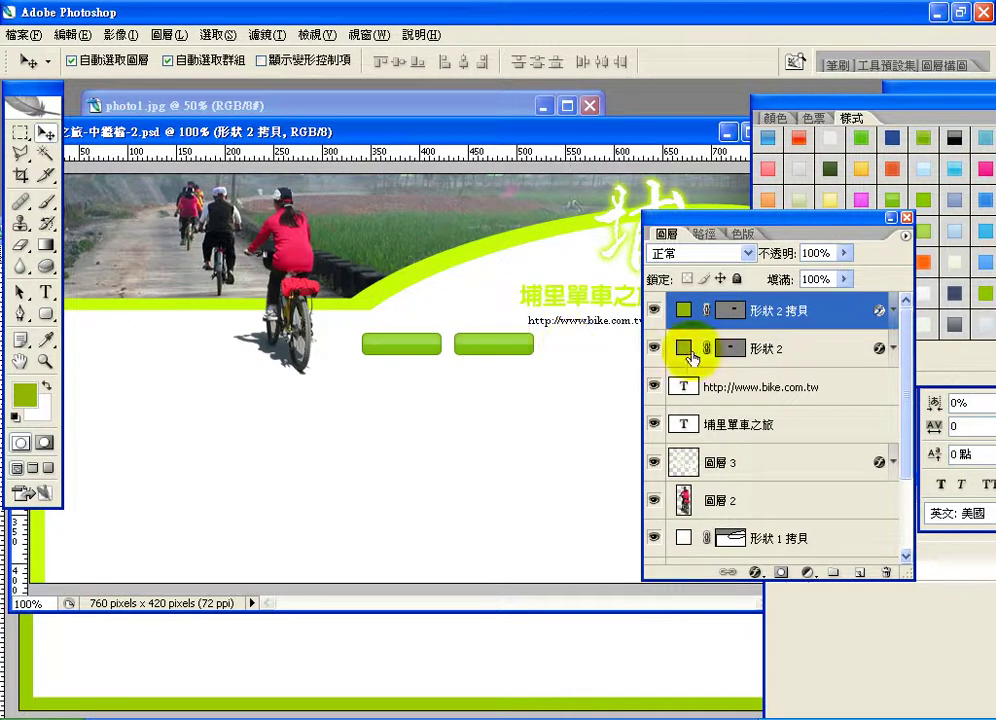
Step: Duplicate both green buttons together and move 形狀 2 拷貝 3 along the row to the fourth button position
left_click(753, 345, "shift")
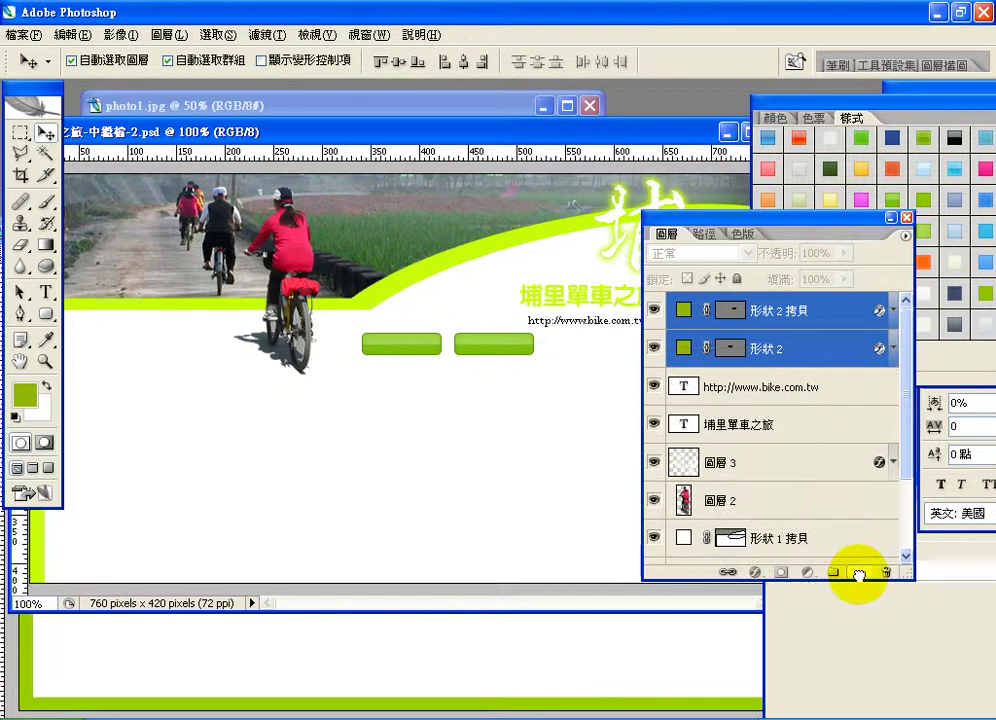
left_click_drag(858, 575, 852, 573)
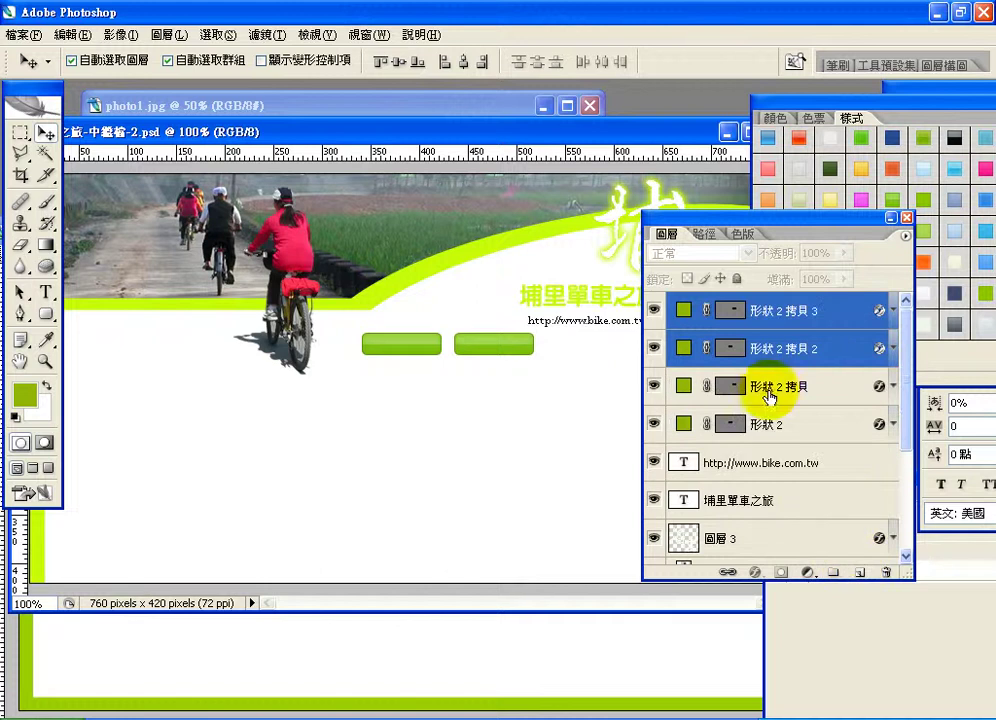
left_click_drag(711, 235, 805, 250)
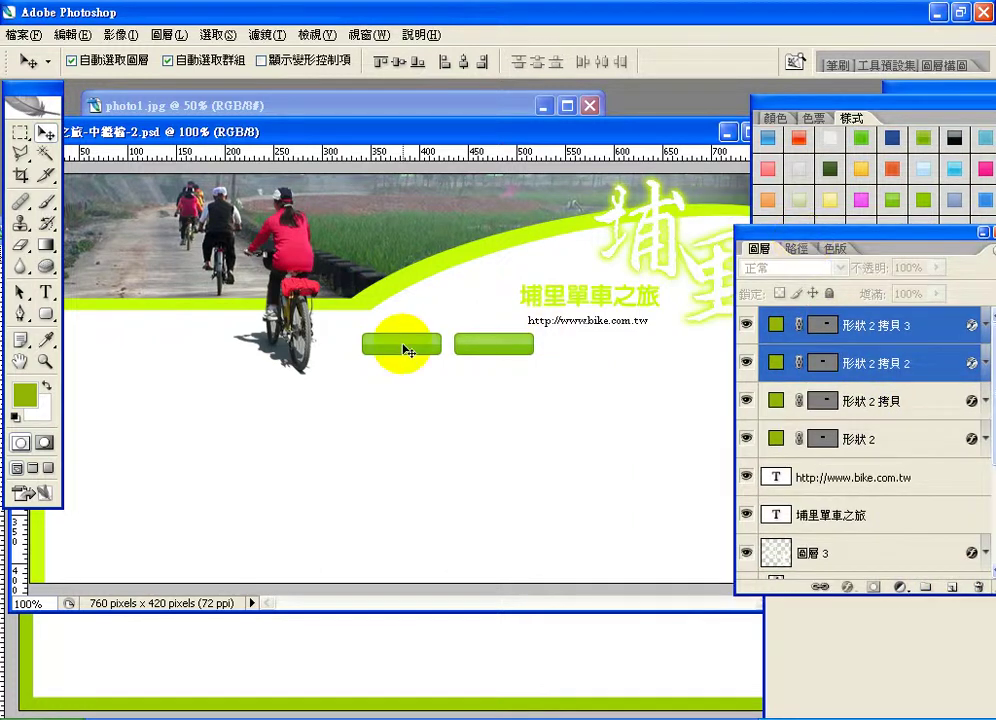
left_click_drag(400, 350, 566, 350)
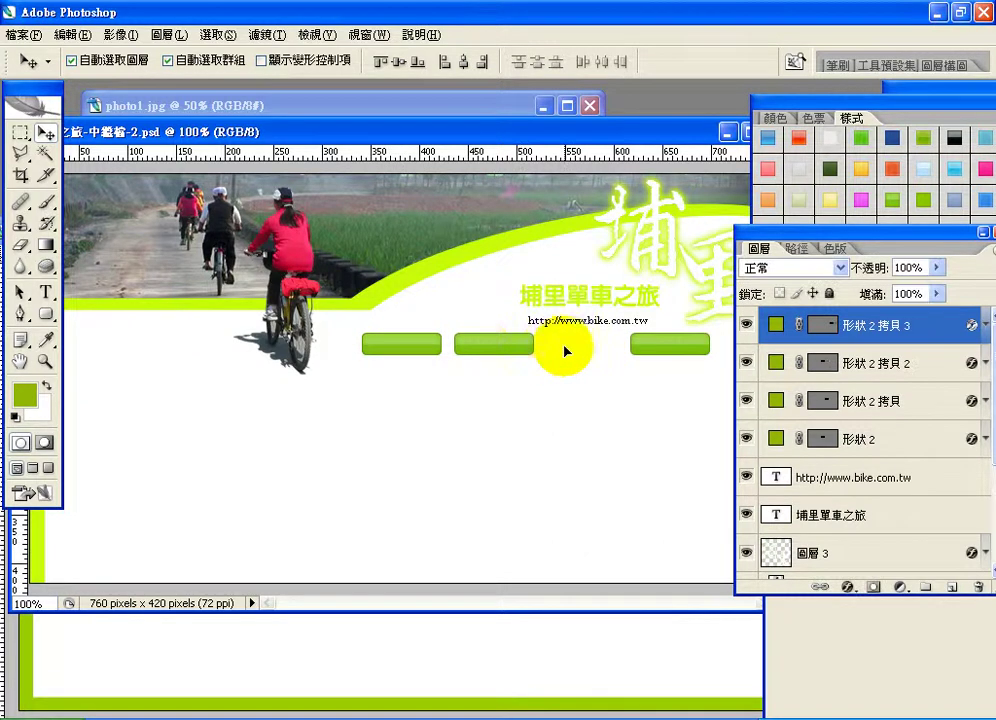
Step: Turn off automatic layer selection and move 形狀 2 拷貝 2 into the gap between the second and fourth buttons
left_click(485, 349)
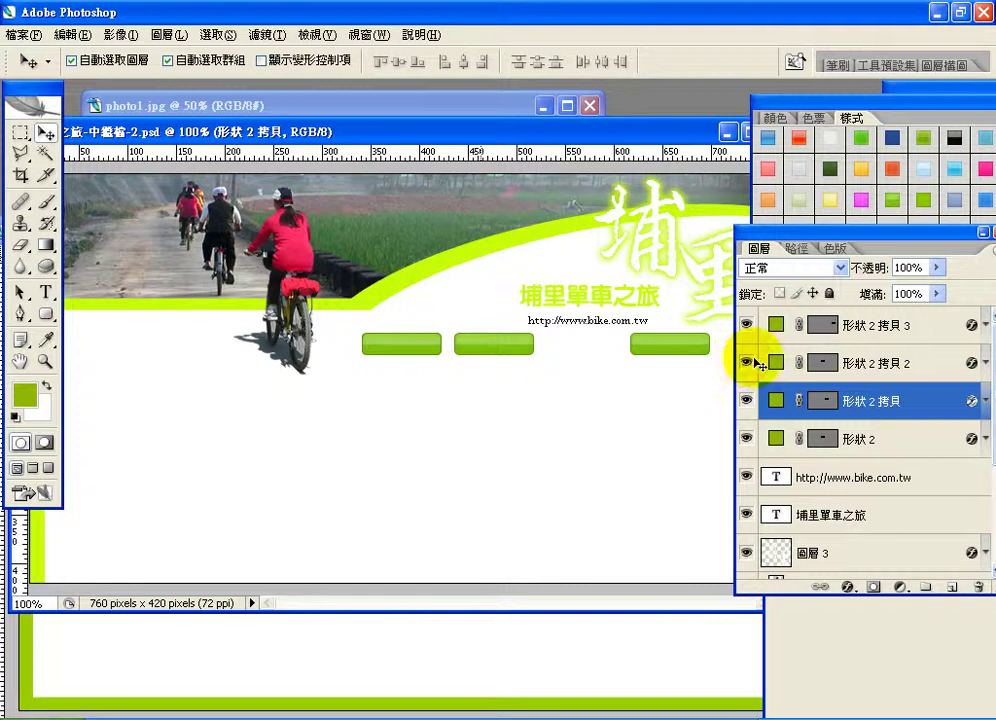
left_click(762, 364)
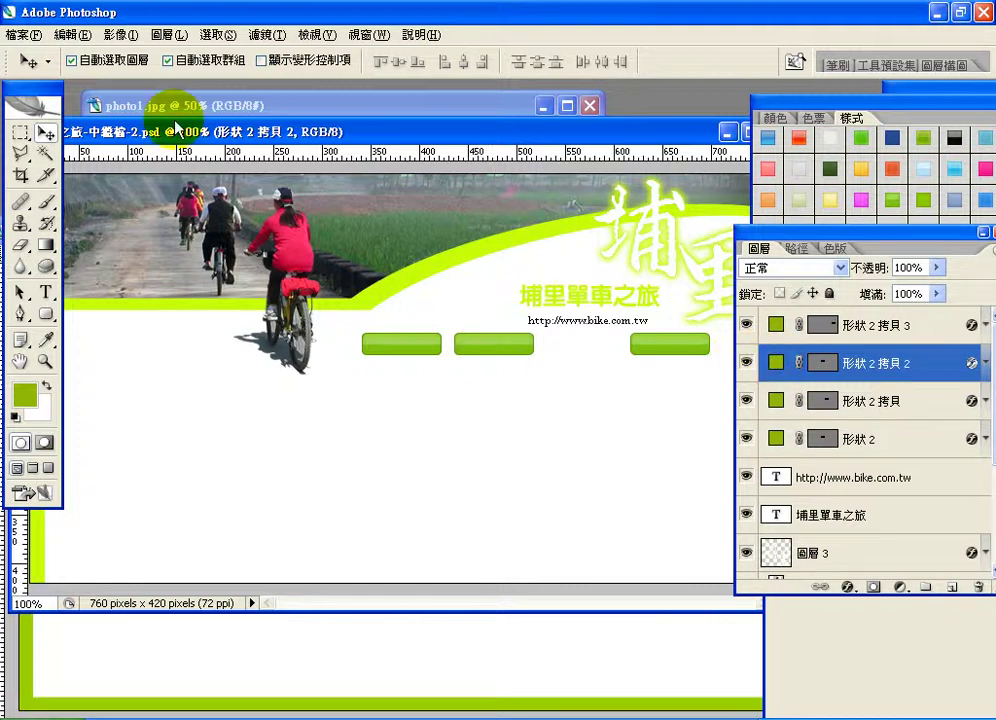
left_click(90, 60)
left_click_drag(498, 367, 530, 367)
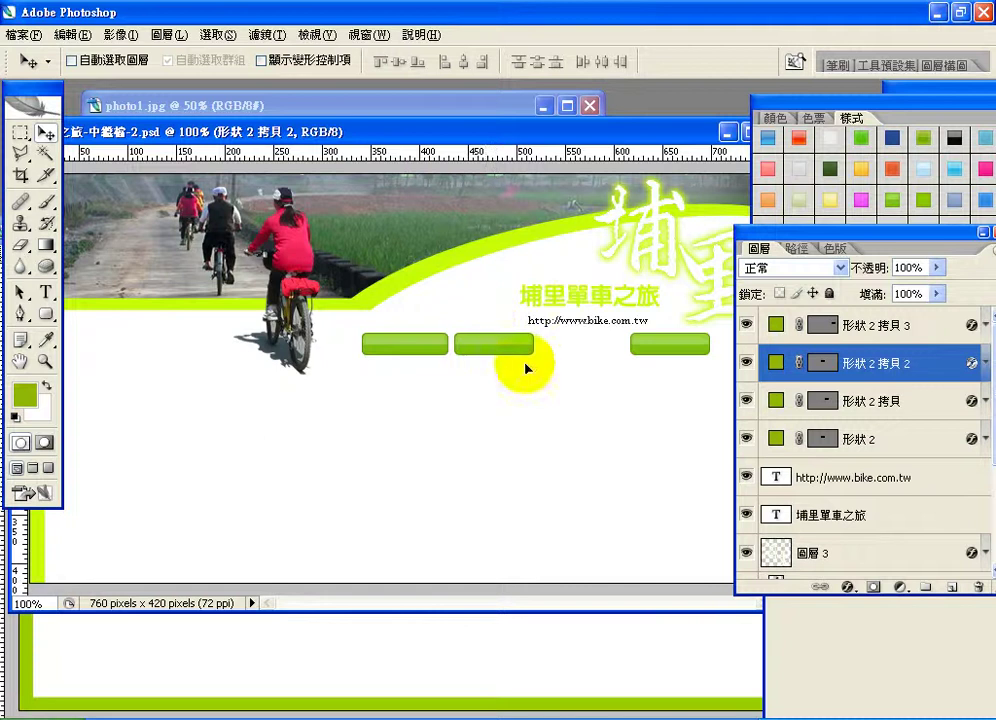
left_click_drag(630, 374, 675, 373)
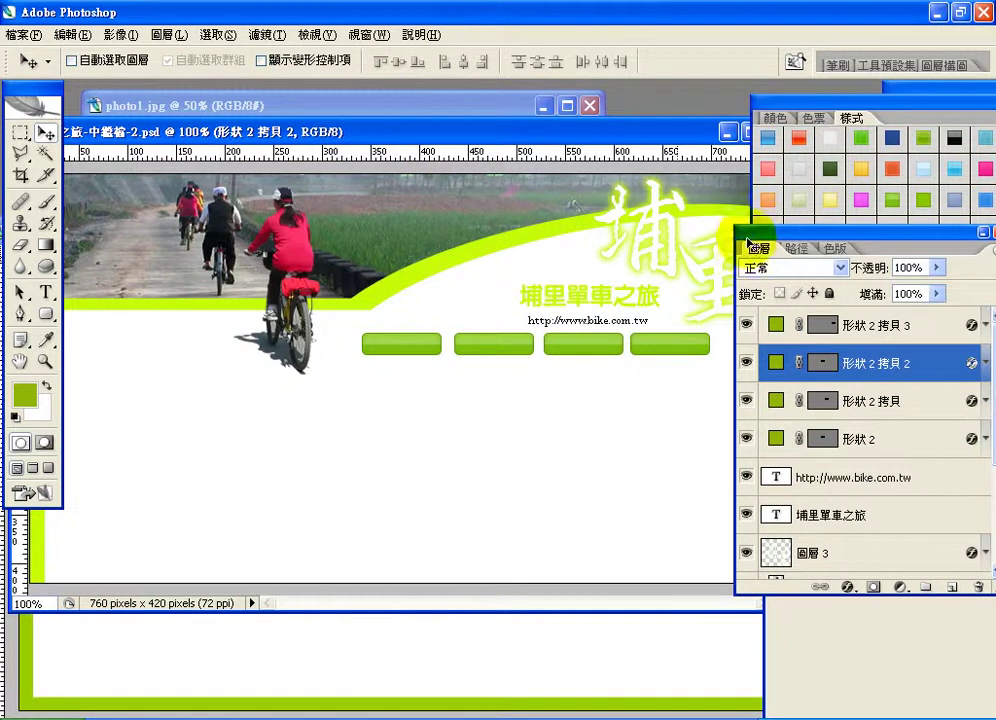
Step: Duplicate 形狀 2 拷貝 3 and place the copy as the fifth button at the end of the row
left_click_drag(757, 243, 790, 243)
left_click(698, 350, "ctrl")
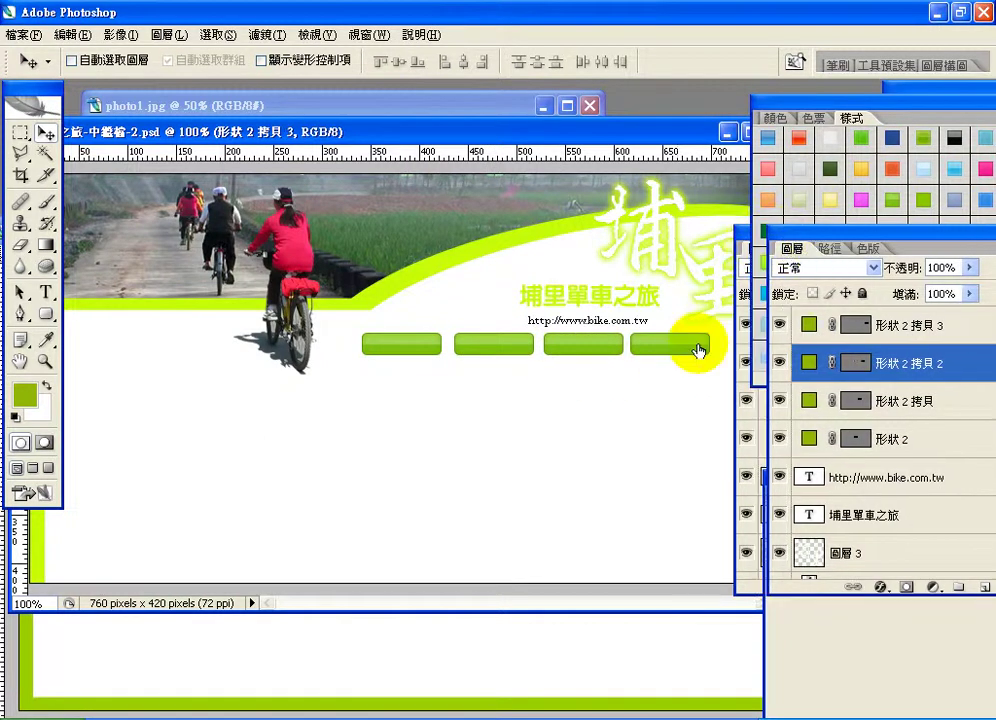
left_click_drag(800, 393, 978, 582)
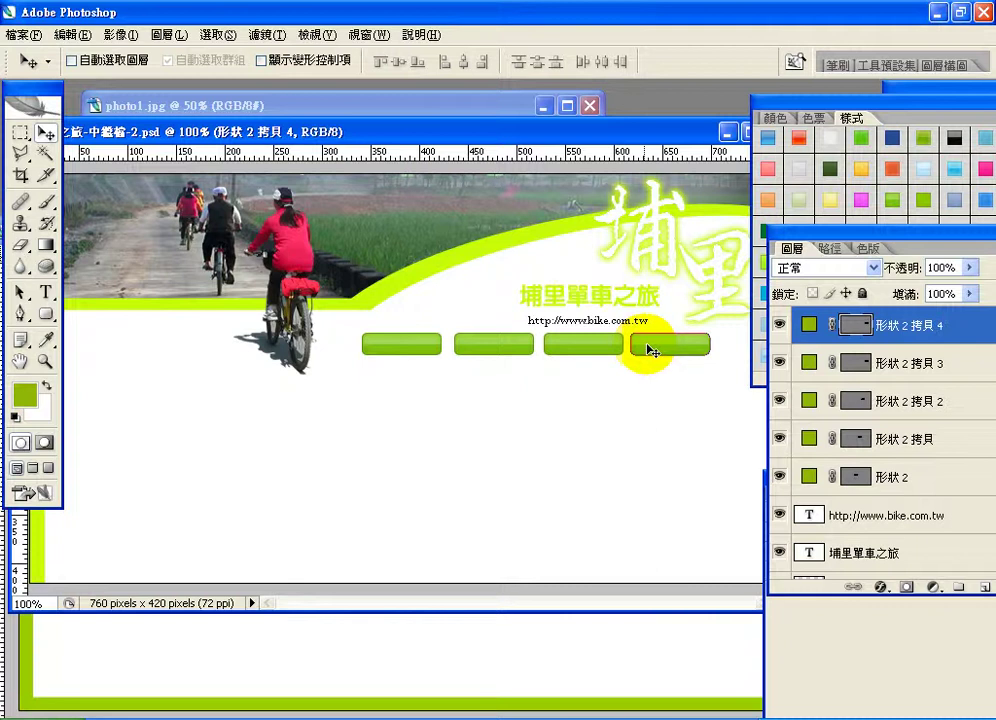
left_click_drag(643, 350, 738, 352)
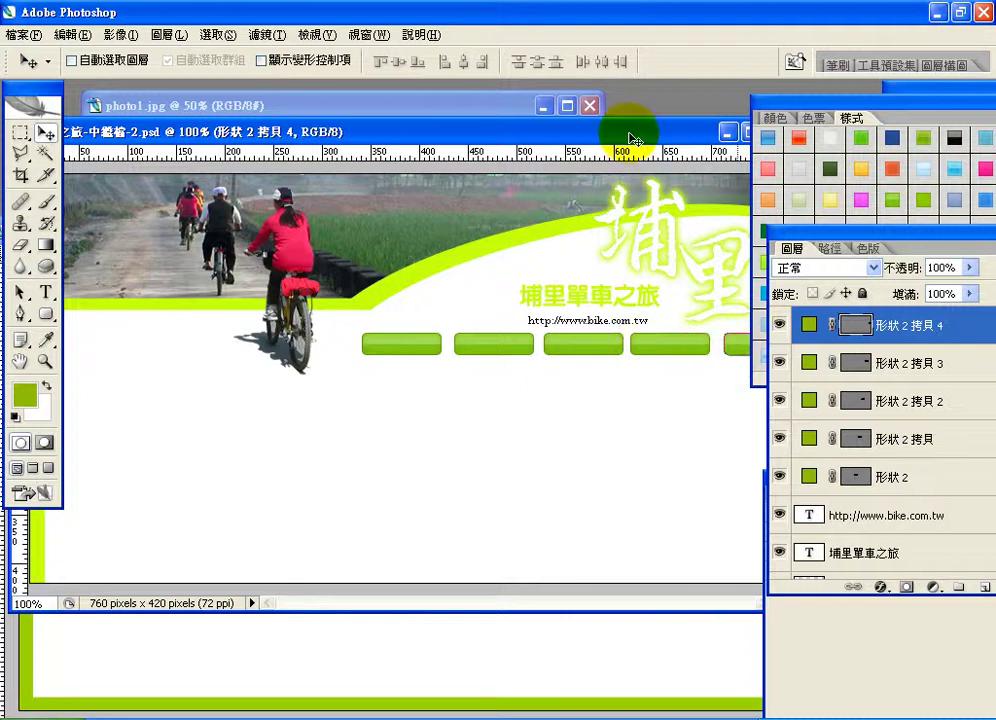
left_click_drag(630, 138, 498, 146)
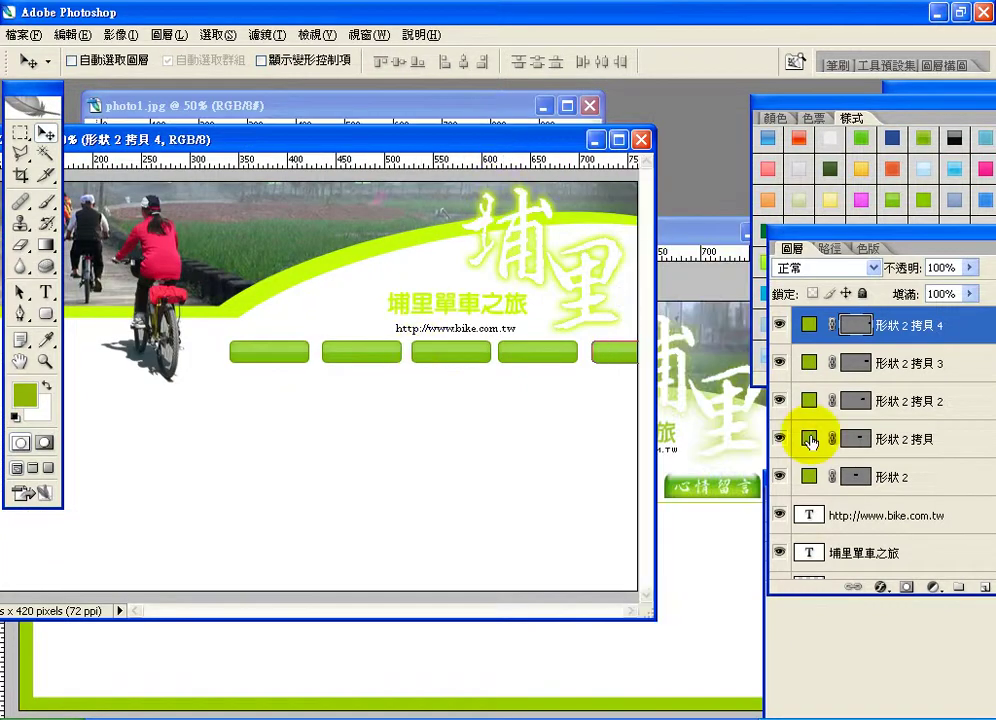
Step: Select all five button layers, shift the row toward the cyclist, and distribute the buttons evenly horizontally
left_click(810, 476, "ctrl")
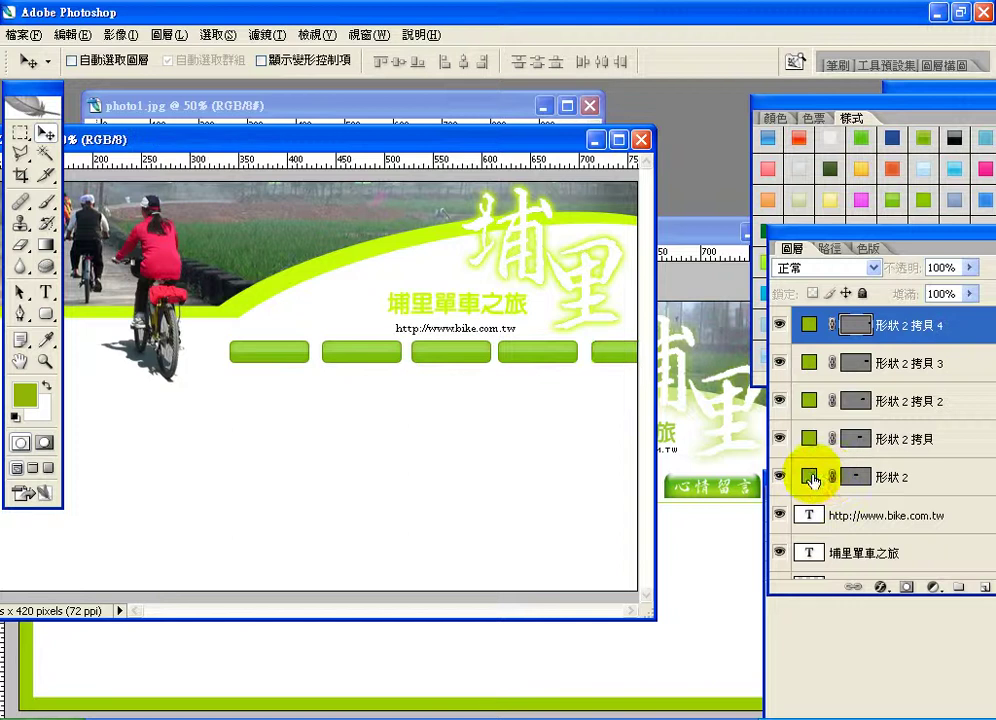
left_click(810, 476, "shift")
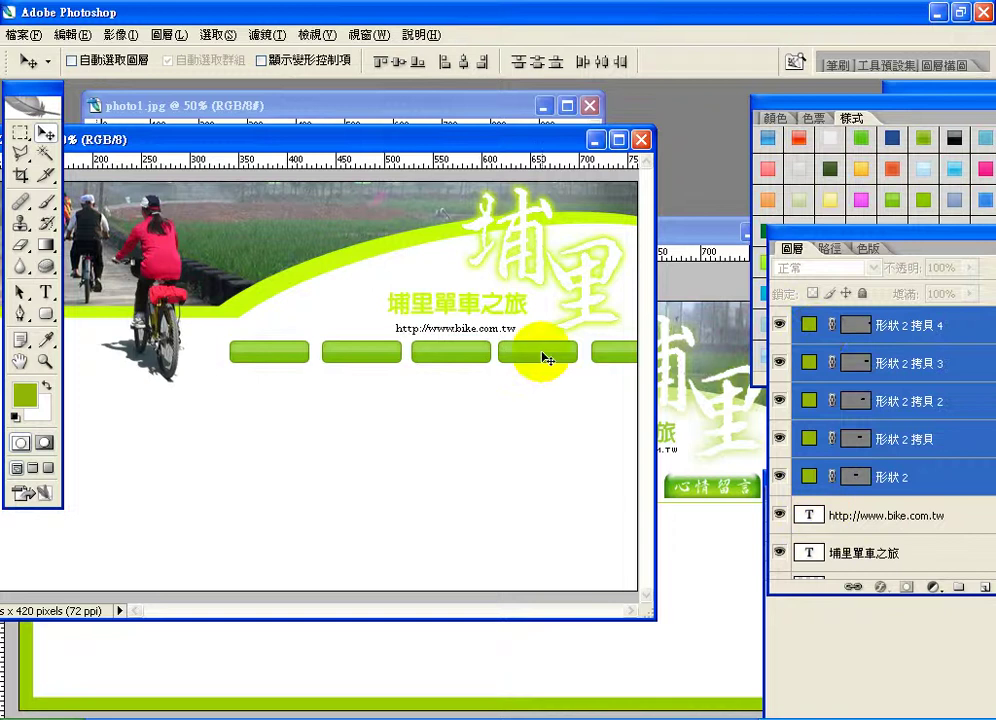
left_click_drag(545, 358, 504, 358)
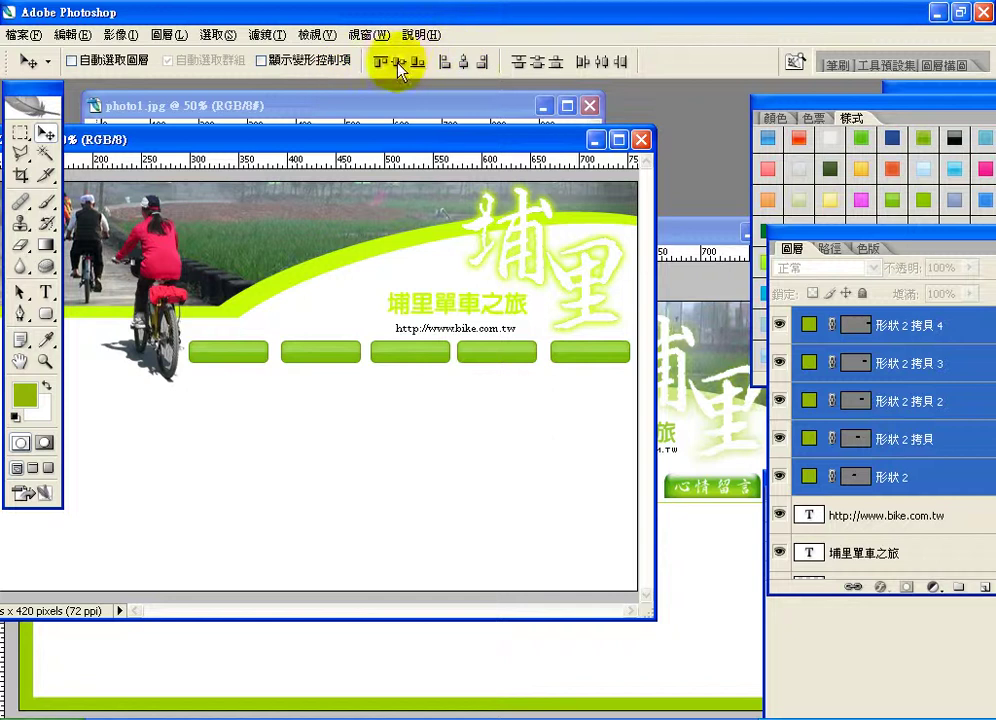
left_click(600, 63)
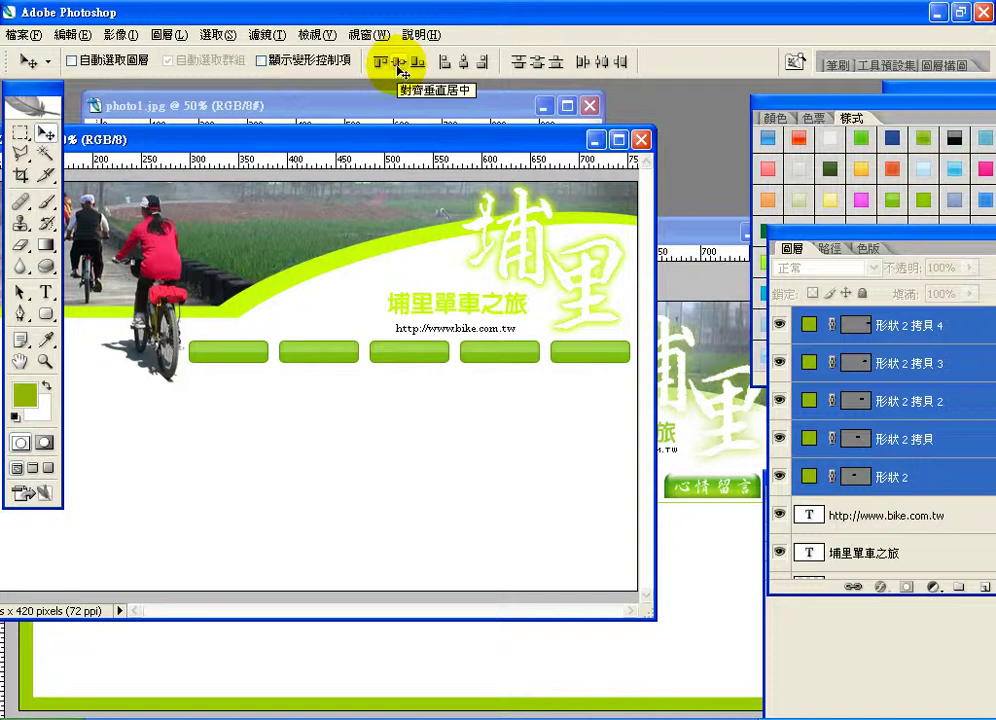
Step: Label the five buttons in black text as 回首頁, 埔里地圖, 景點介紹, 單車路線 and 心情留言, and turn automatic layer selection back on
left_click(45, 295)
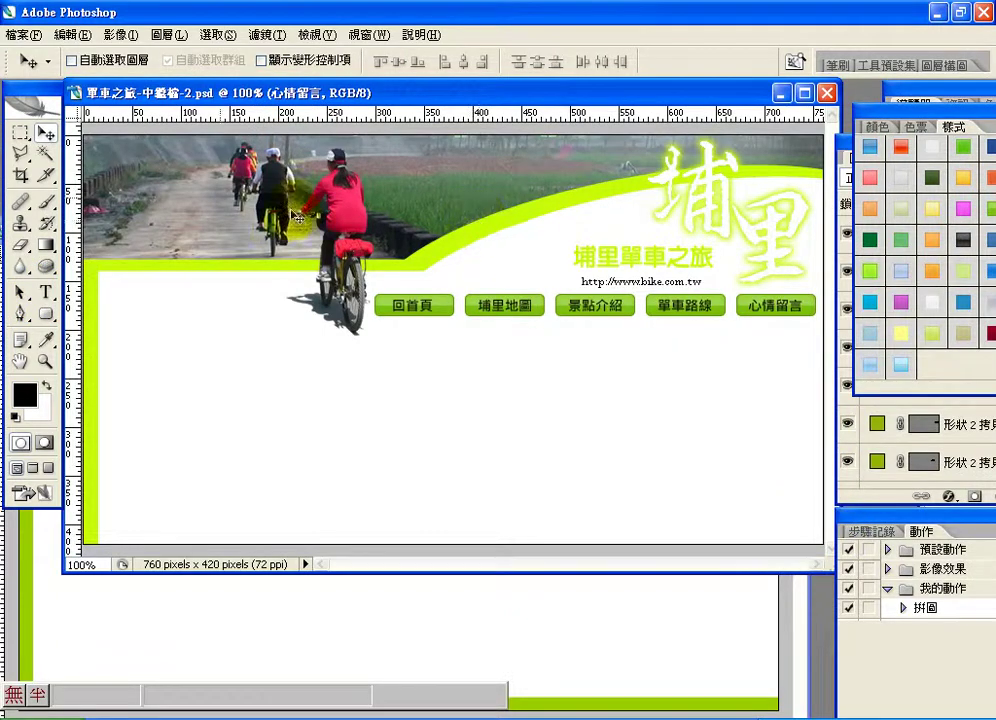
key("ctrl+z")
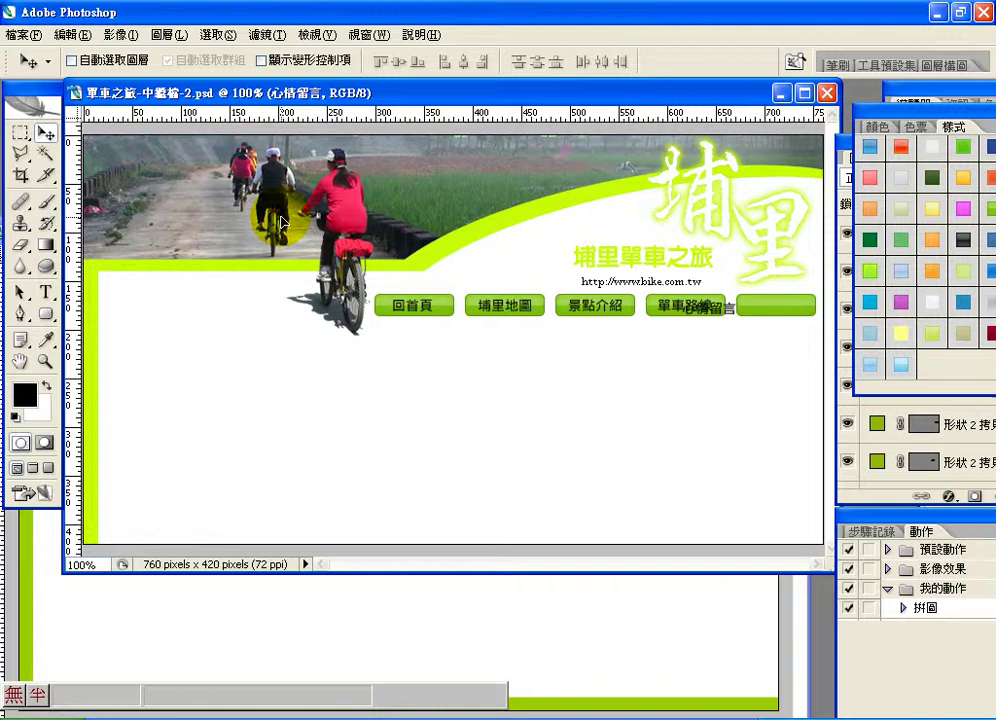
key("ctrl+z")
left_click(72, 34)
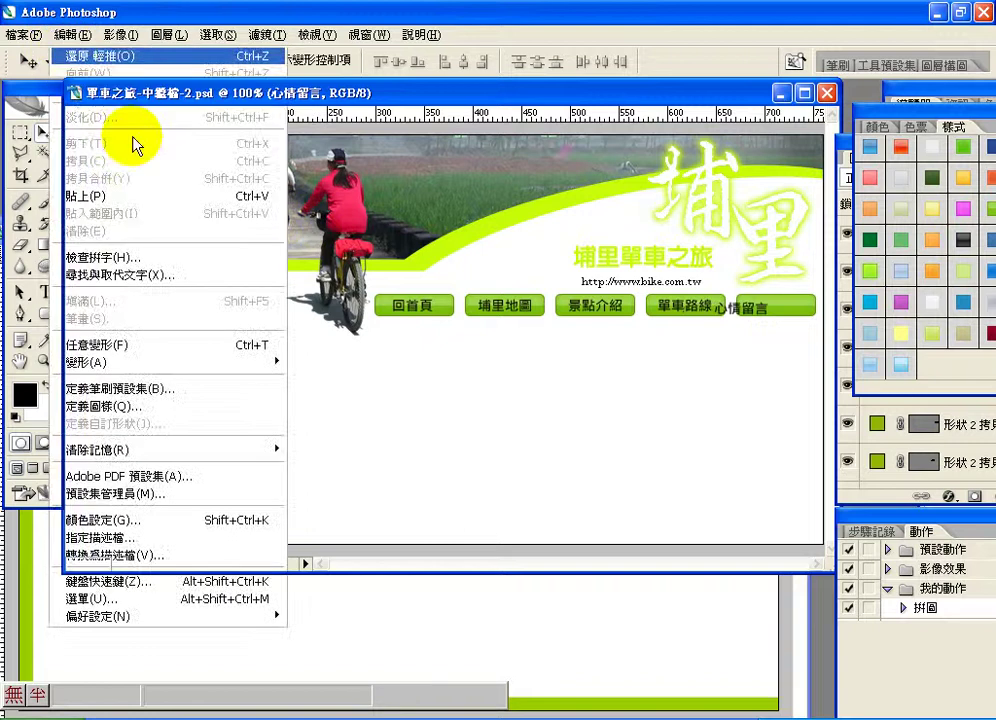
key("ctrl+z")
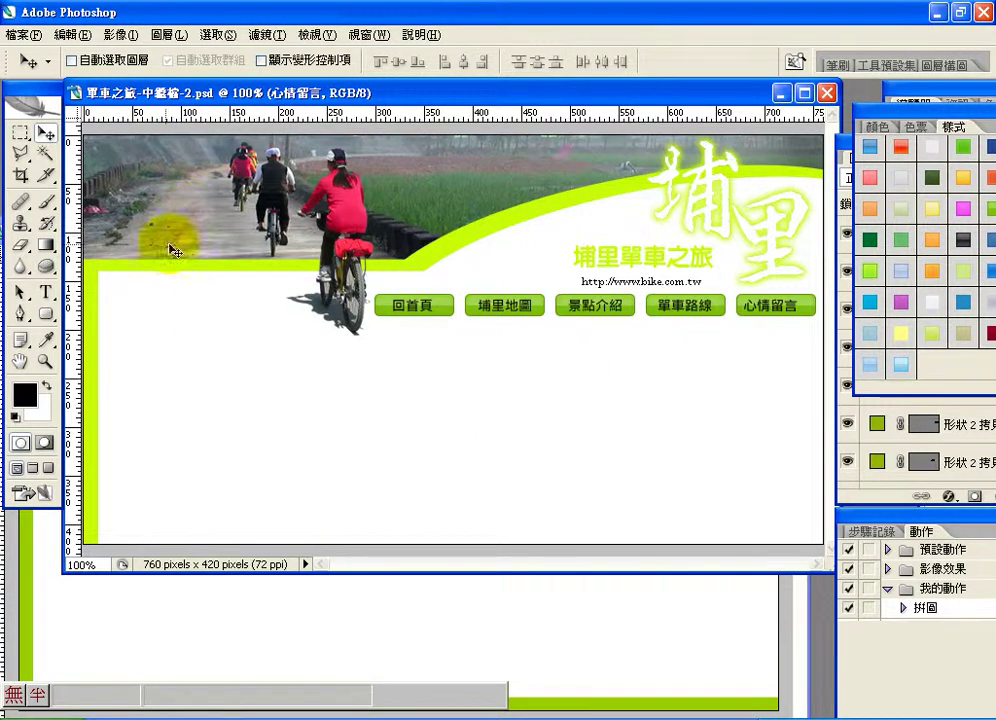
left_click(98, 62)
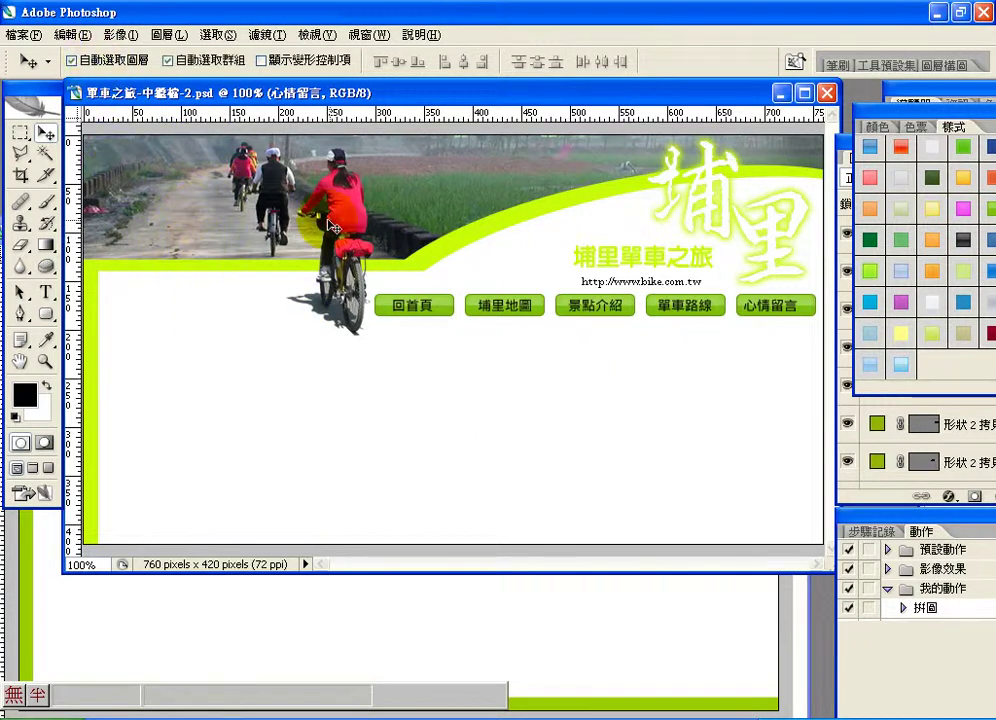
left_click_drag(311, 168, 166, 168)
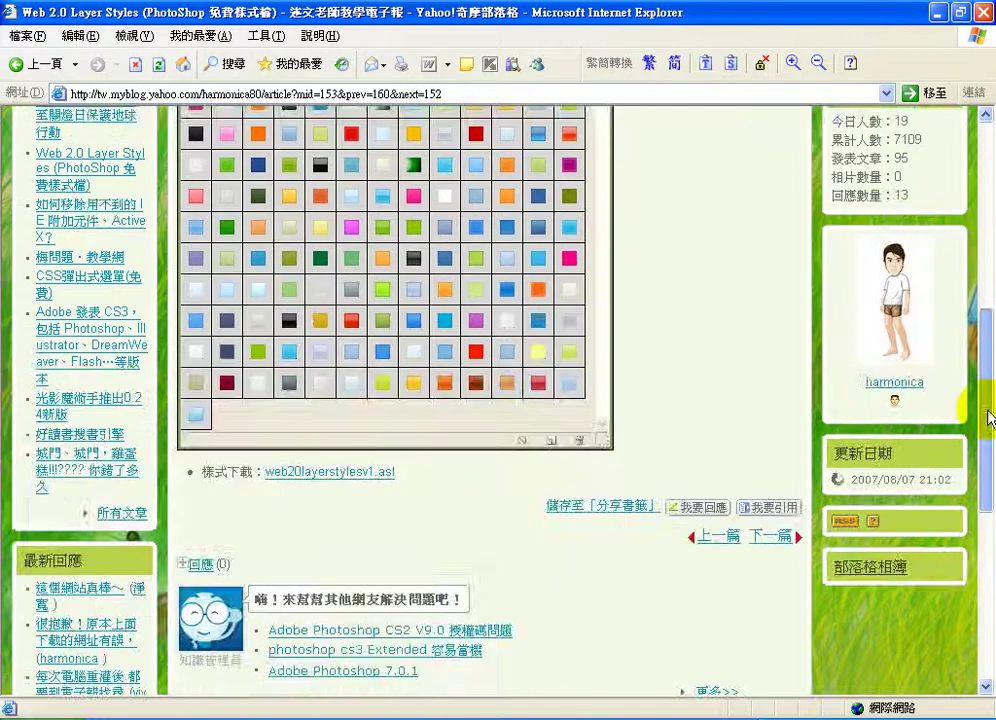
Step: Review the Web 2.0 Layer Styles blog article from its beginning and open the images folder in lesson10\綠色單車之旅
left_click_drag(978, 411, 979, 200)
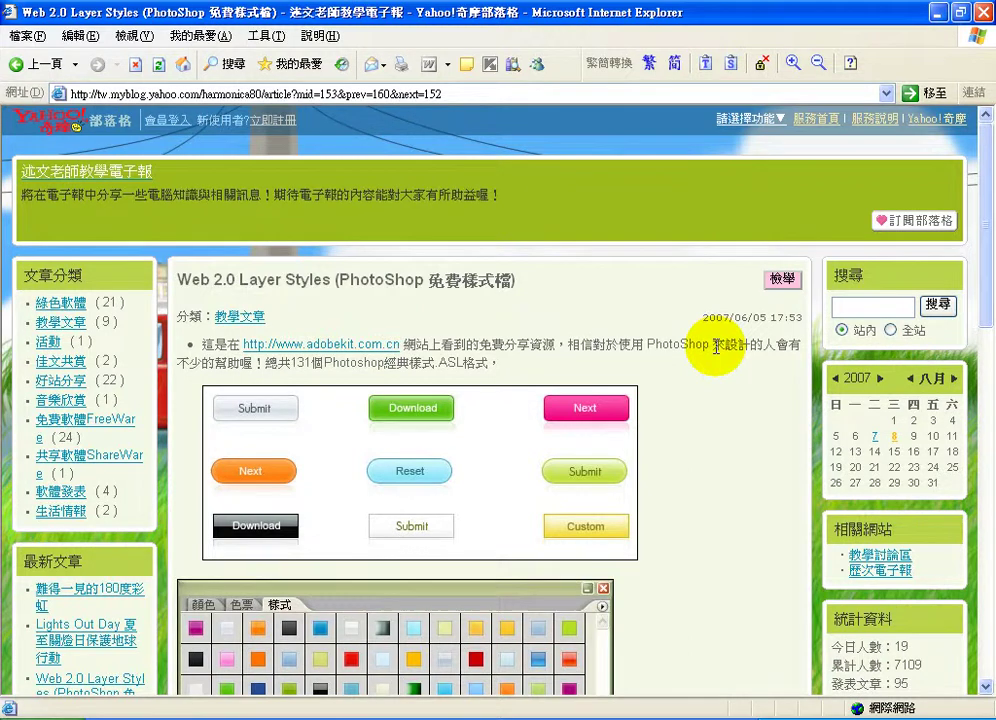
key("alt+Tab")
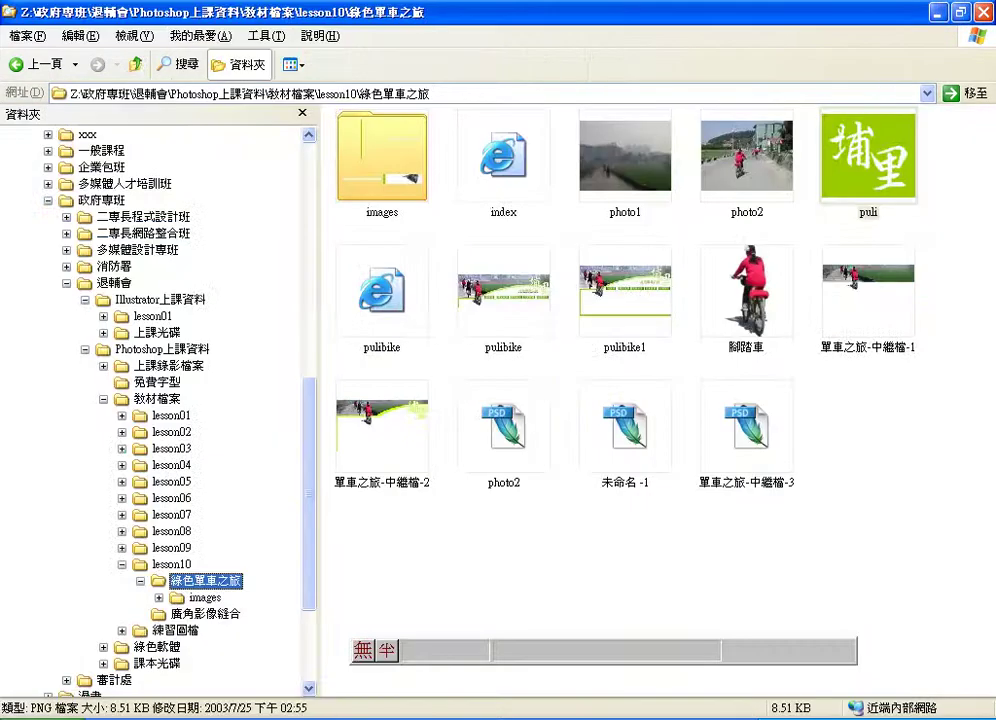
double_click(399, 178)
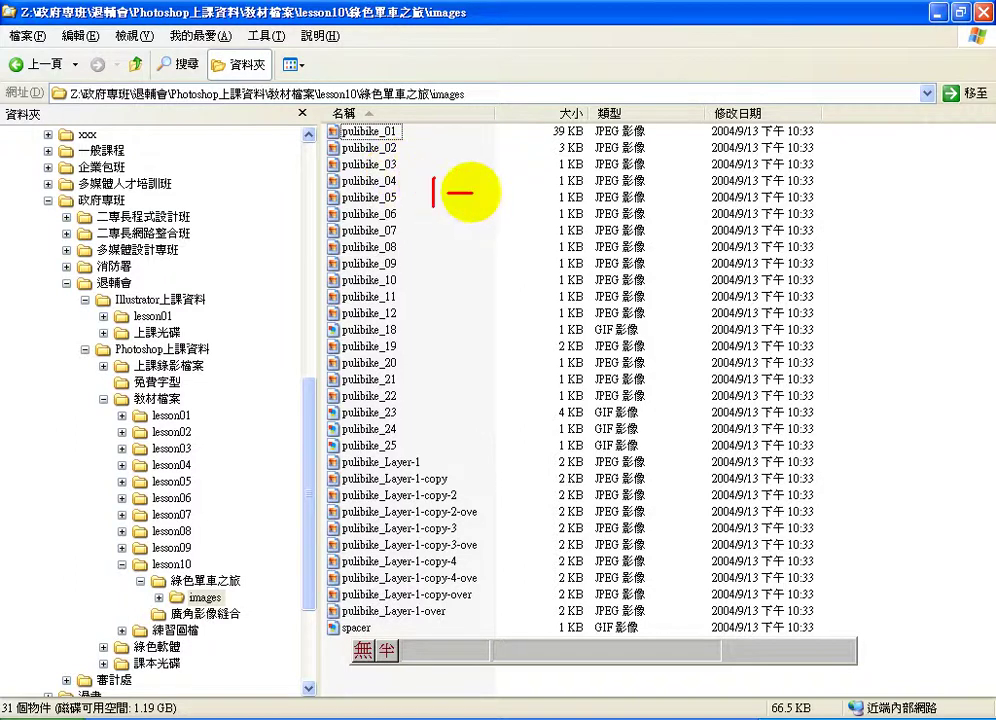
mouse_move(462, 178)
left_mouse_down()
mouse_move(462, 208)
mouse_move(496, 213)
left_mouse_up()
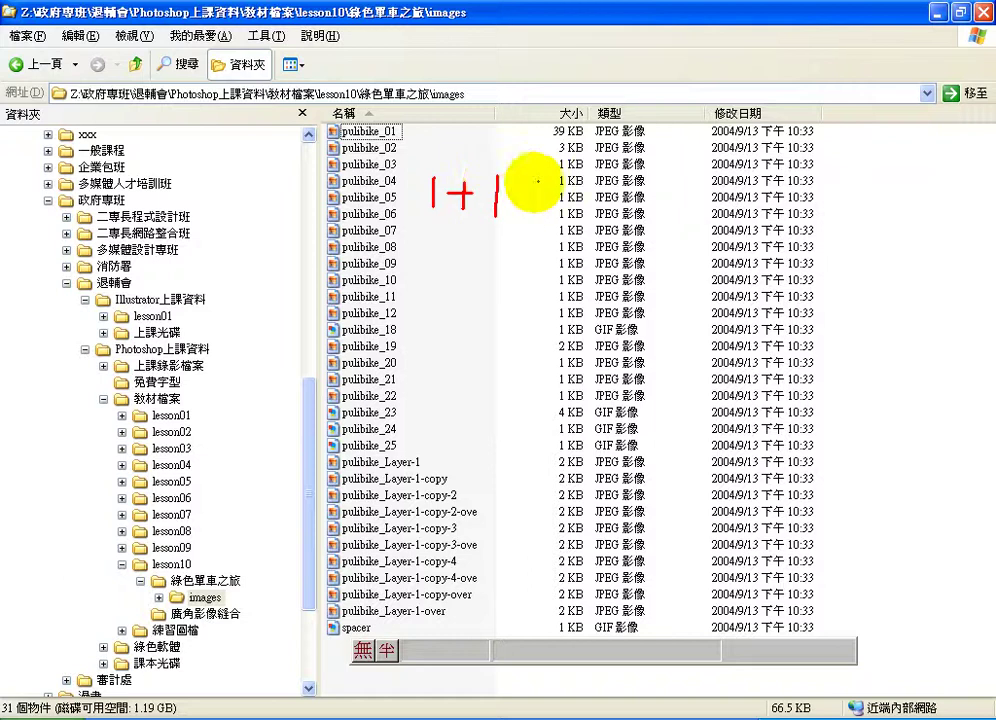
mouse_move(546, 182)
left_mouse_down()
mouse_move(550, 215)
mouse_move(595, 222)
left_mouse_up()
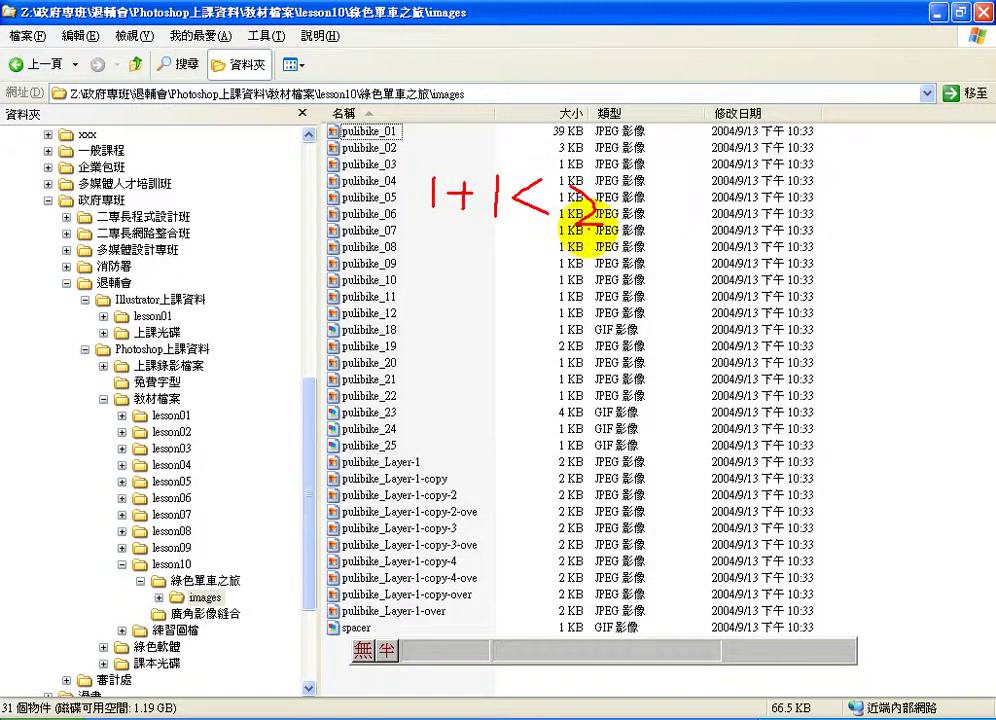
left_click_drag(446, 276, 445, 430)
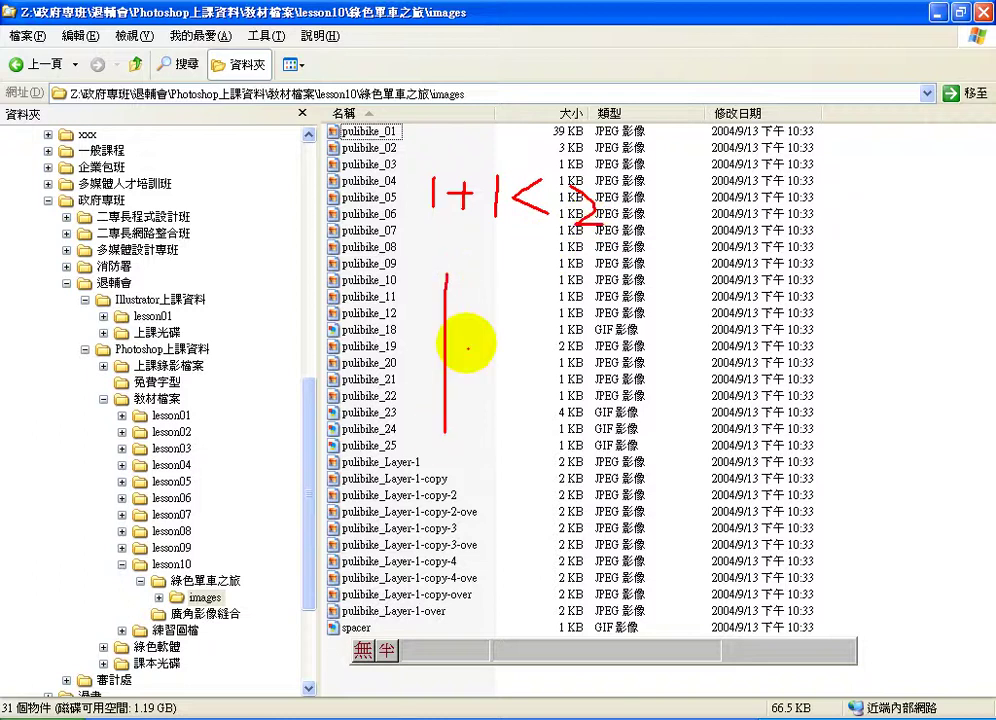
mouse_move(446, 280)
left_mouse_down()
mouse_move(658, 279)
mouse_move(661, 454)
mouse_move(440, 456)
left_mouse_up()
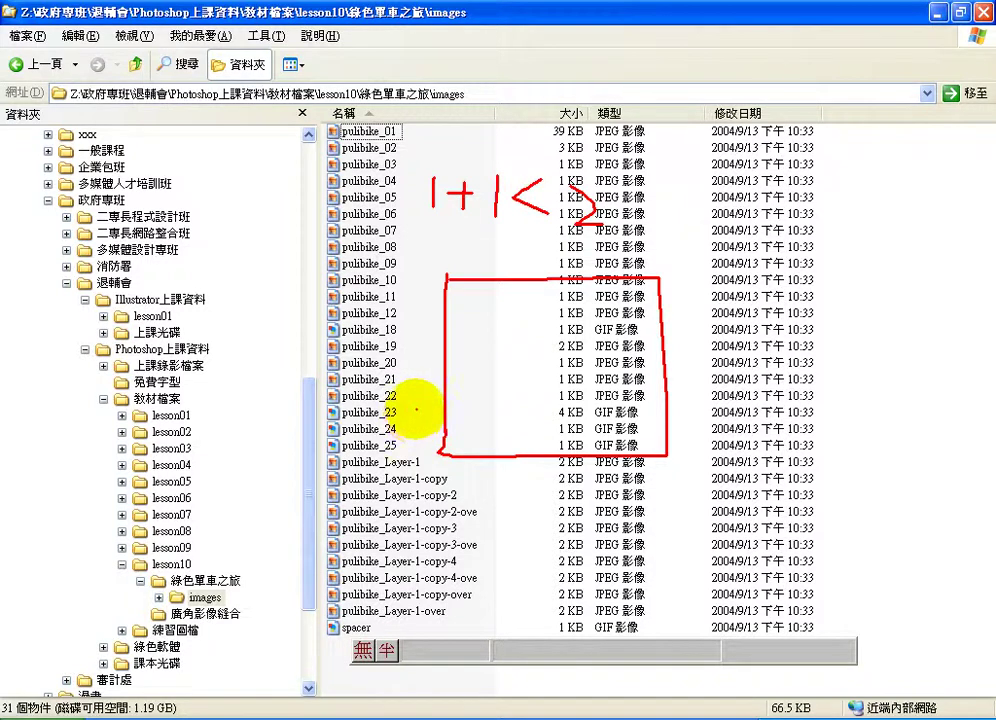
left_click_drag(330, 381, 775, 371)
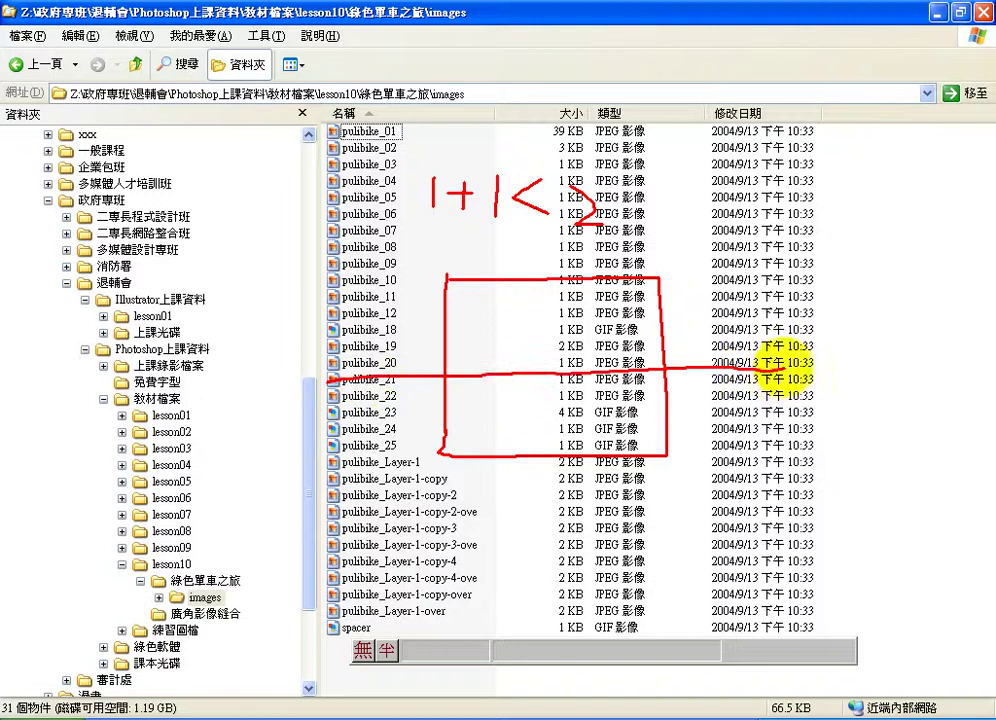
left_click_drag(592, 338, 614, 314)
mouse_move(598, 386)
left_mouse_down()
mouse_move(612, 402)
mouse_move(633, 385)
left_mouse_up()
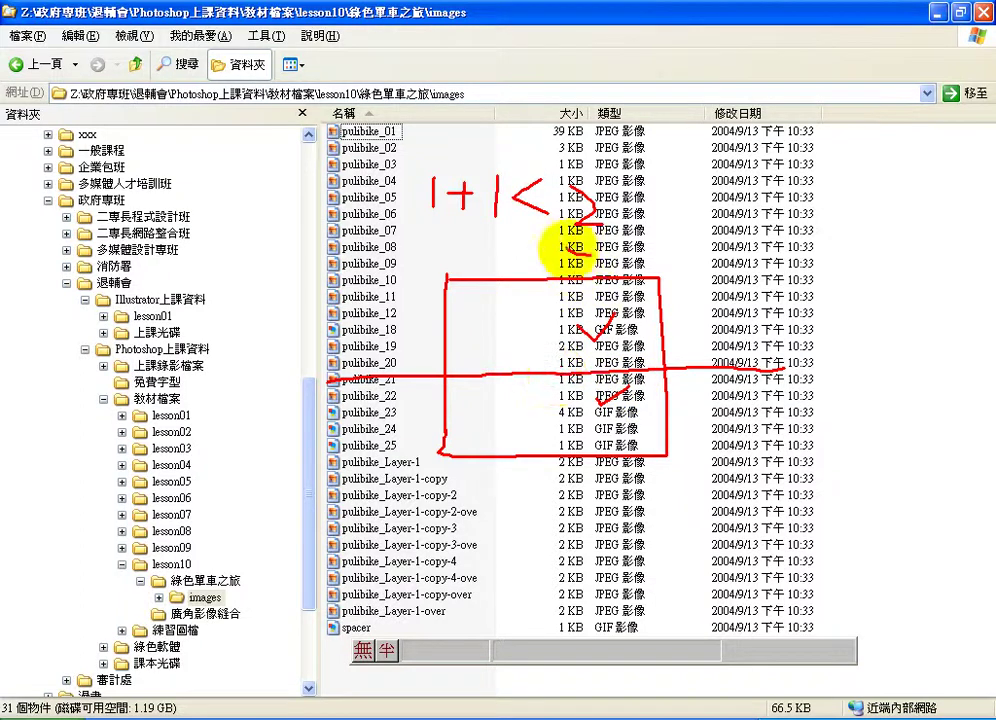
mouse_move(556, 248)
left_mouse_down()
mouse_move(627, 177)
mouse_move(596, 262)
left_mouse_up()
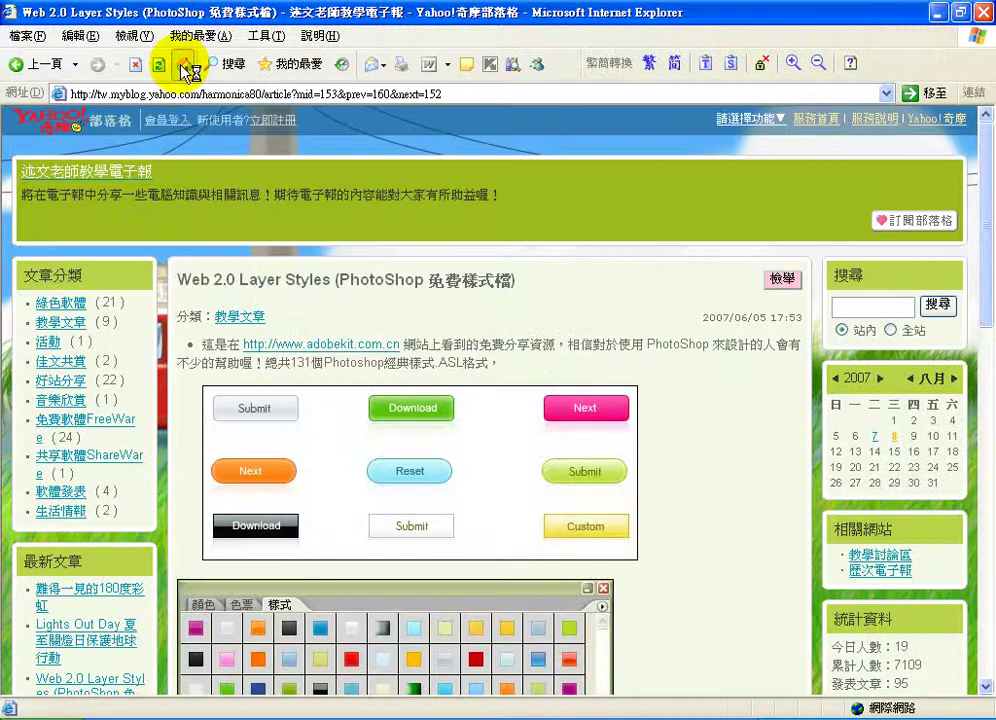
Step: Go to the browser's Yahoo!奇摩 home page, examine the properties of the lead news map image, and close them
left_click(185, 65)
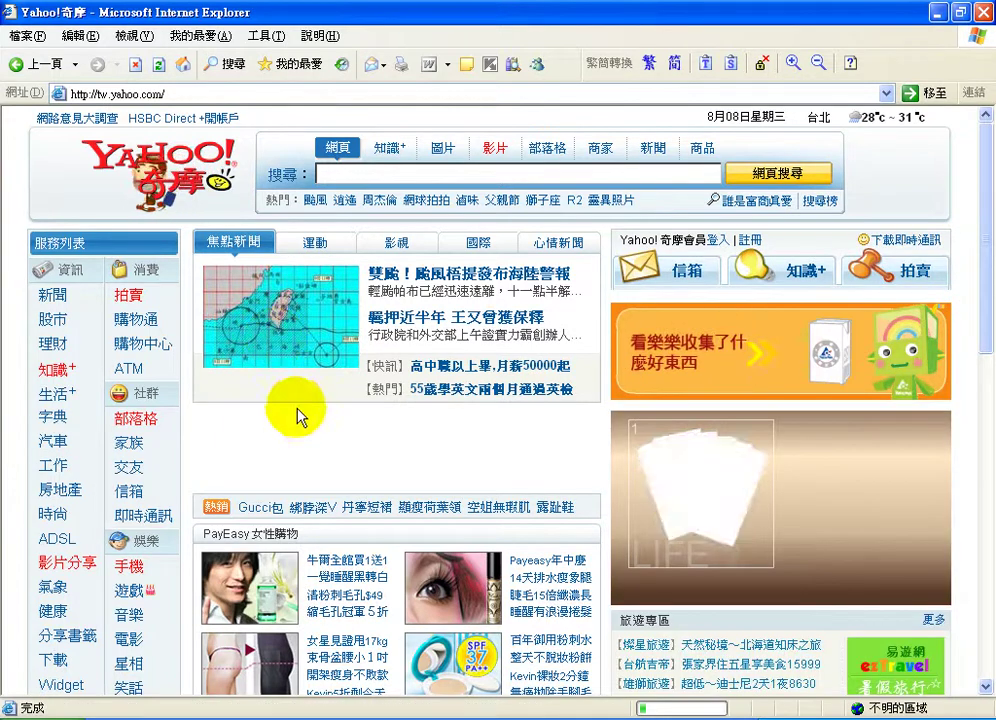
right_click(257, 323)
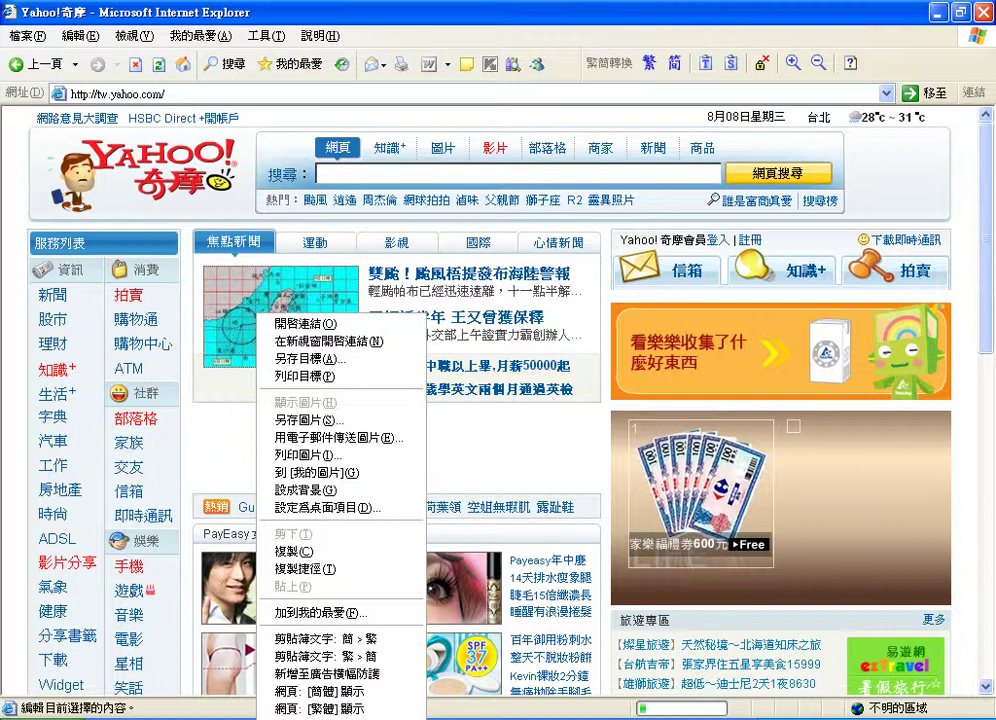
key("Return")
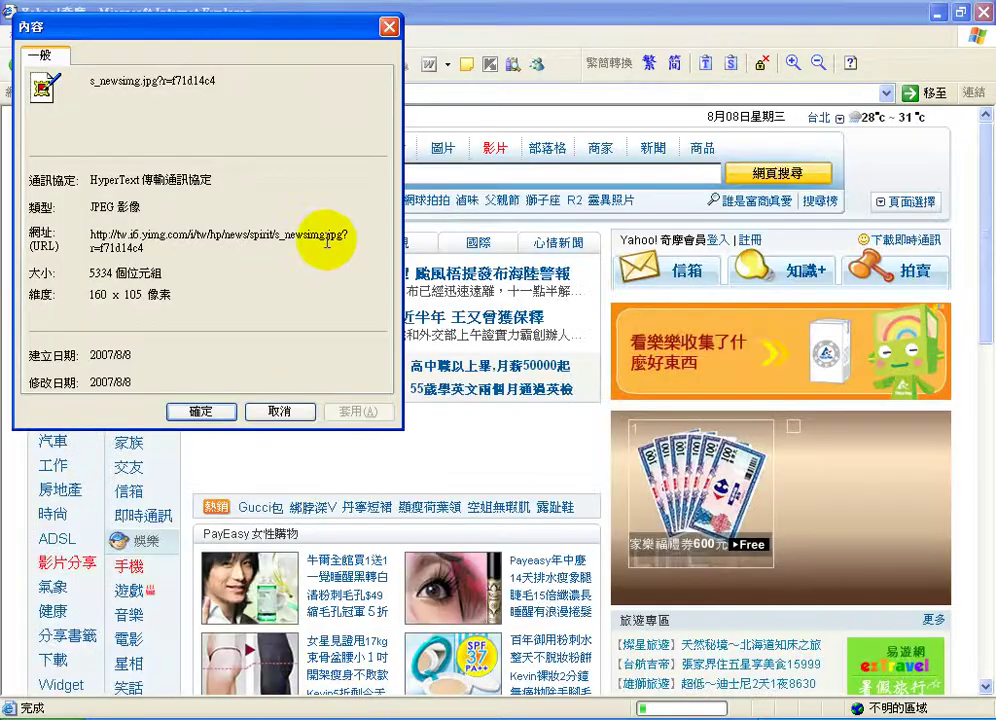
left_click_drag(265, 38, 733, 130)
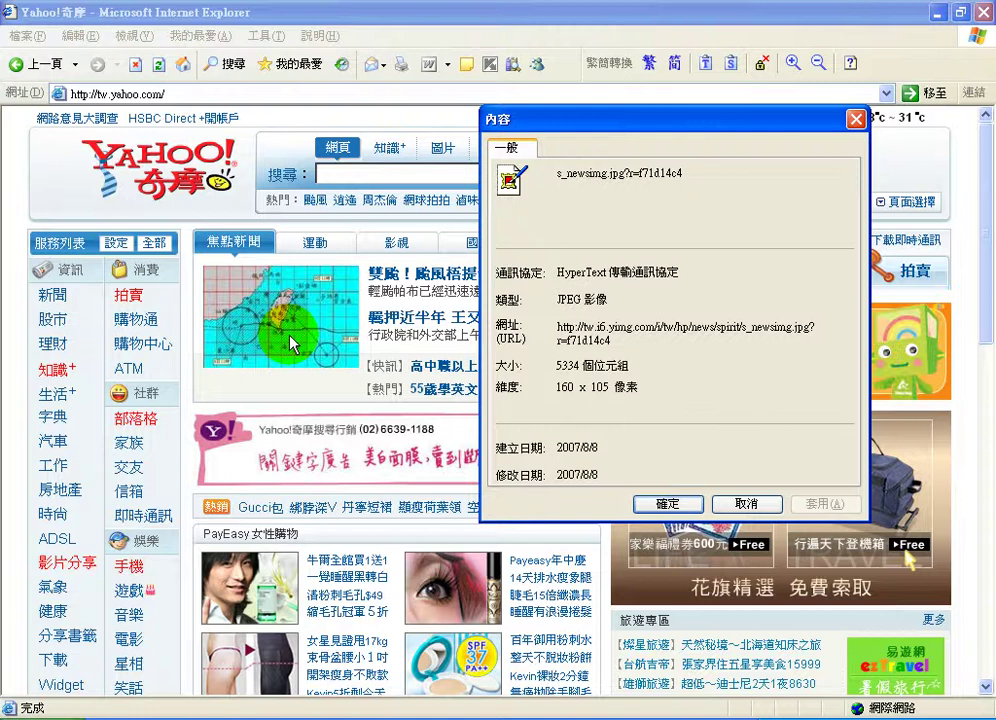
left_click(738, 505)
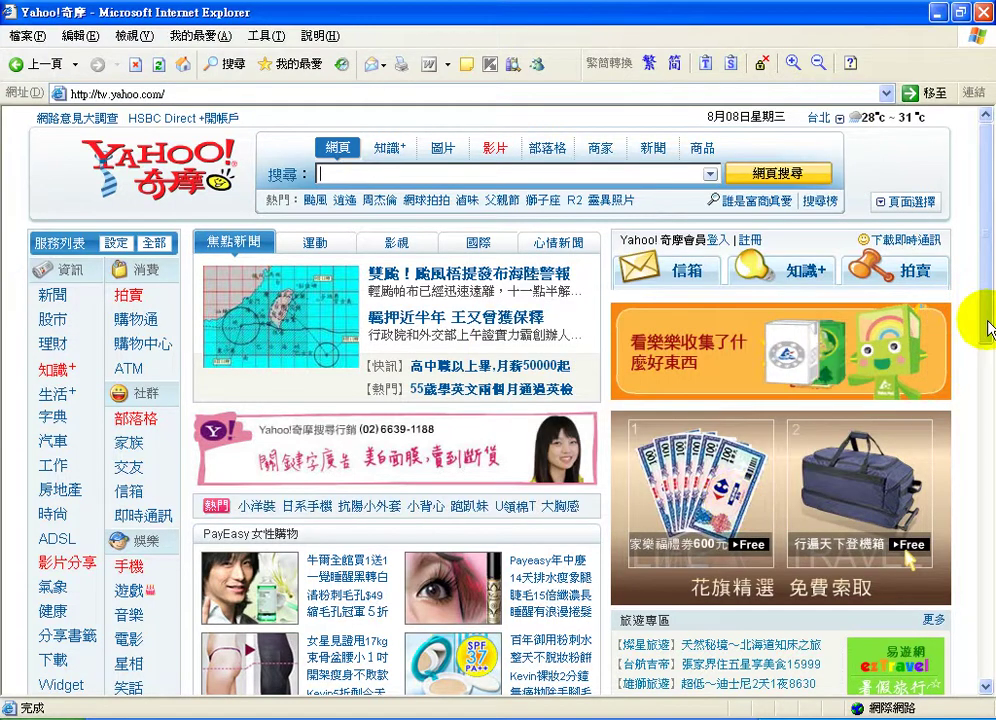
Step: Inspect the context options of the orange drink-carton advert and the brown luggage and voucher advert to identify their media type
scroll(985, 340, "down", 1)
scroll(987, 345, "down", 1)
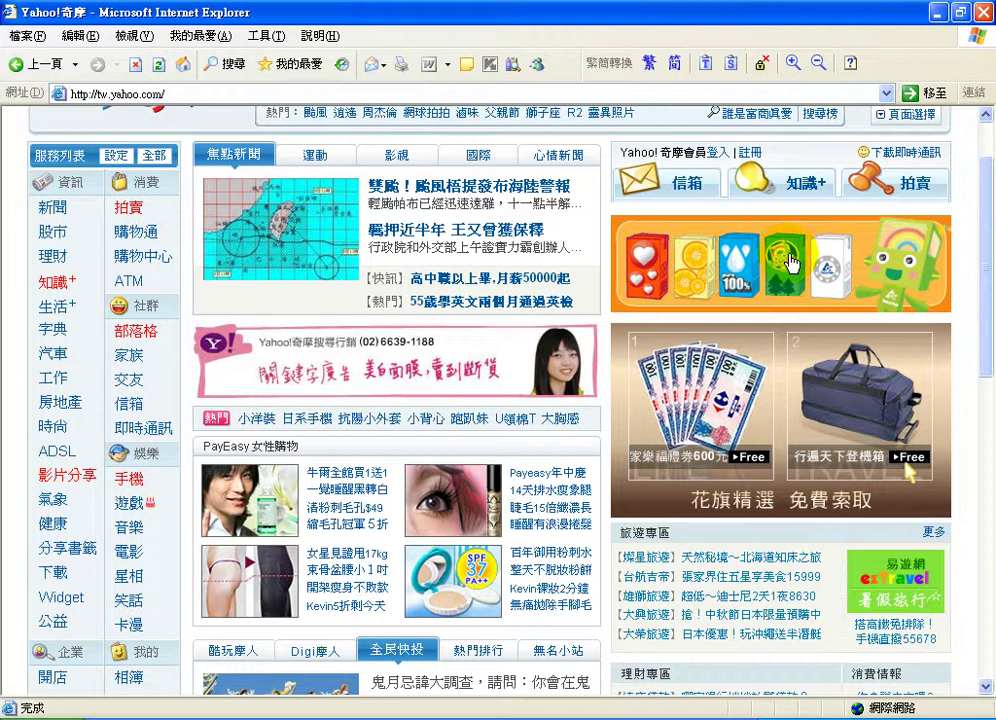
right_click(792, 262)
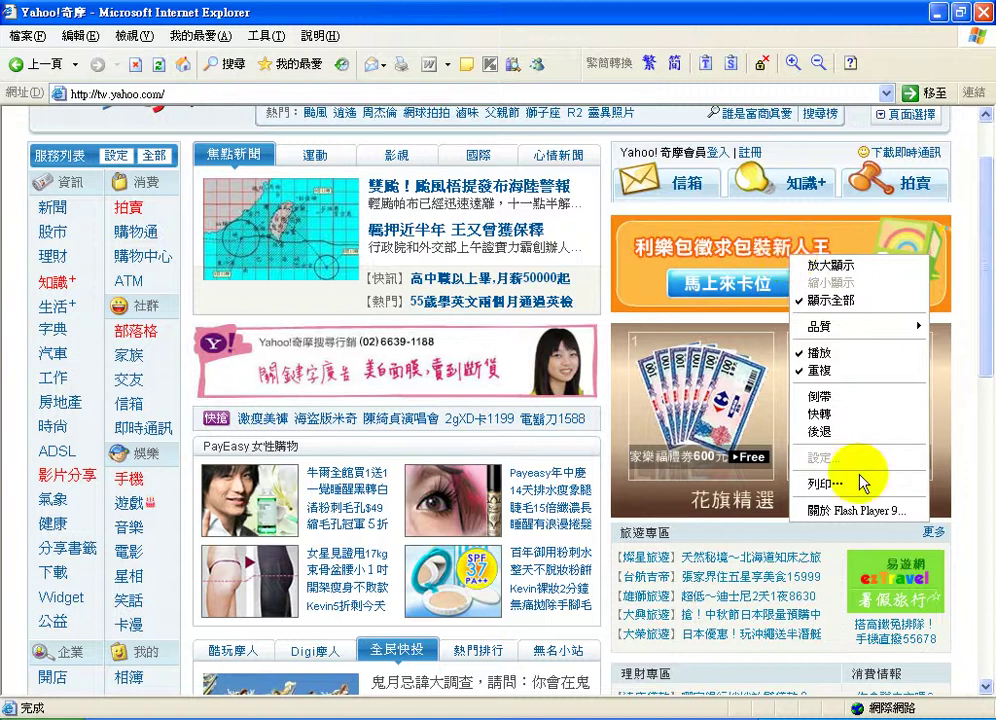
left_click(985, 249)
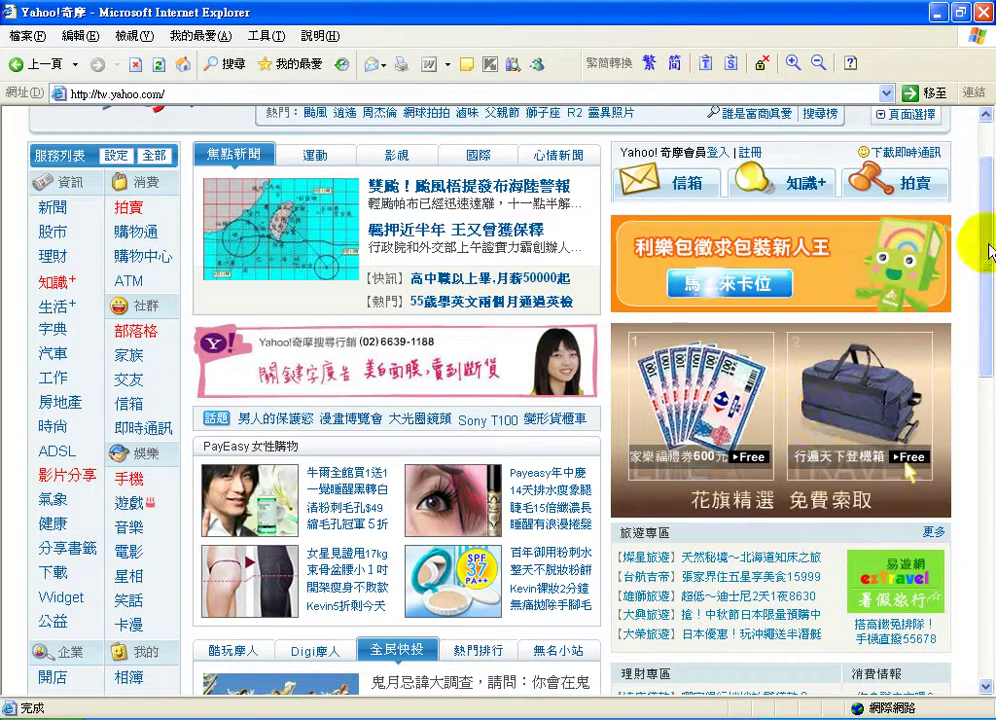
right_click(821, 420)
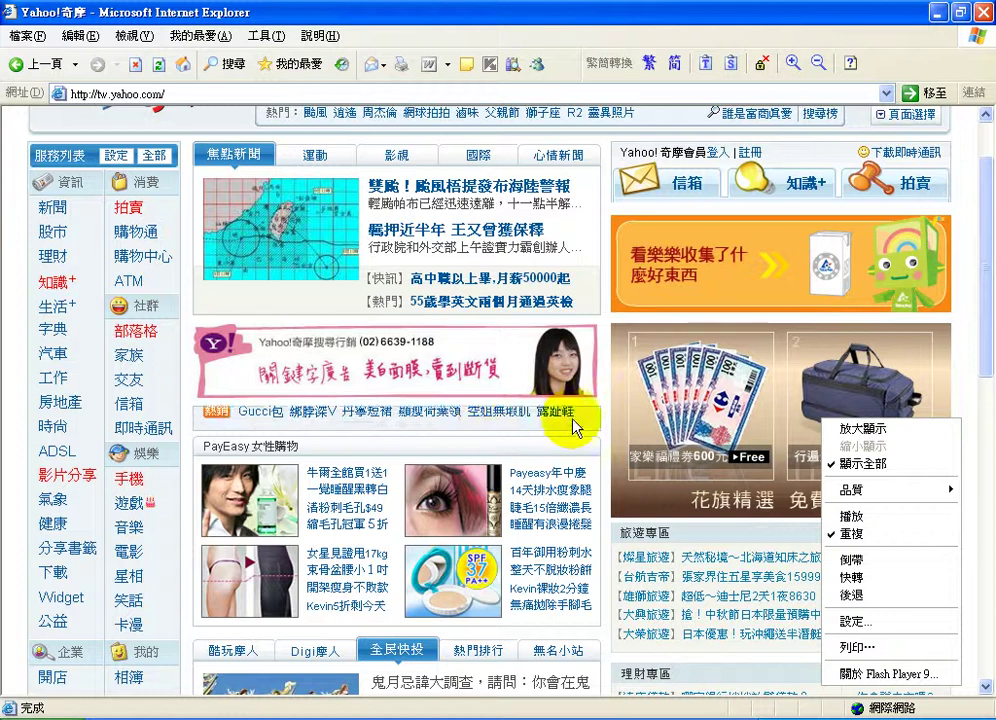
Step: Check the file type offered for saving the pink Yahoo!奇摩搜尋行銷 banner, and leave without saving it
left_click(407, 367)
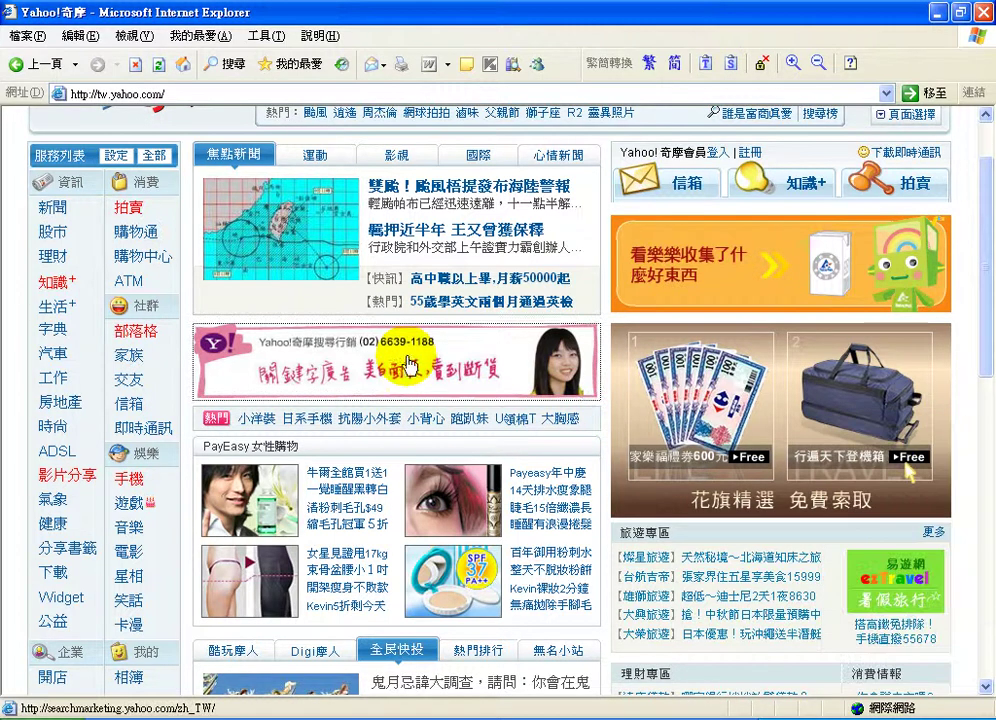
right_click(407, 366)
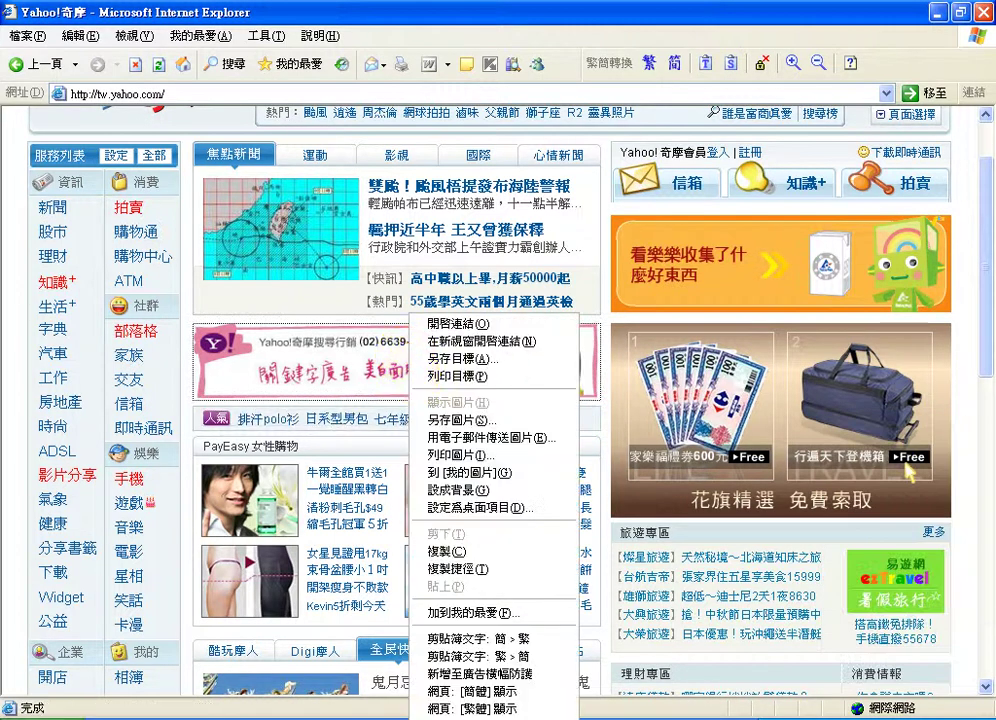
left_click(440, 420)
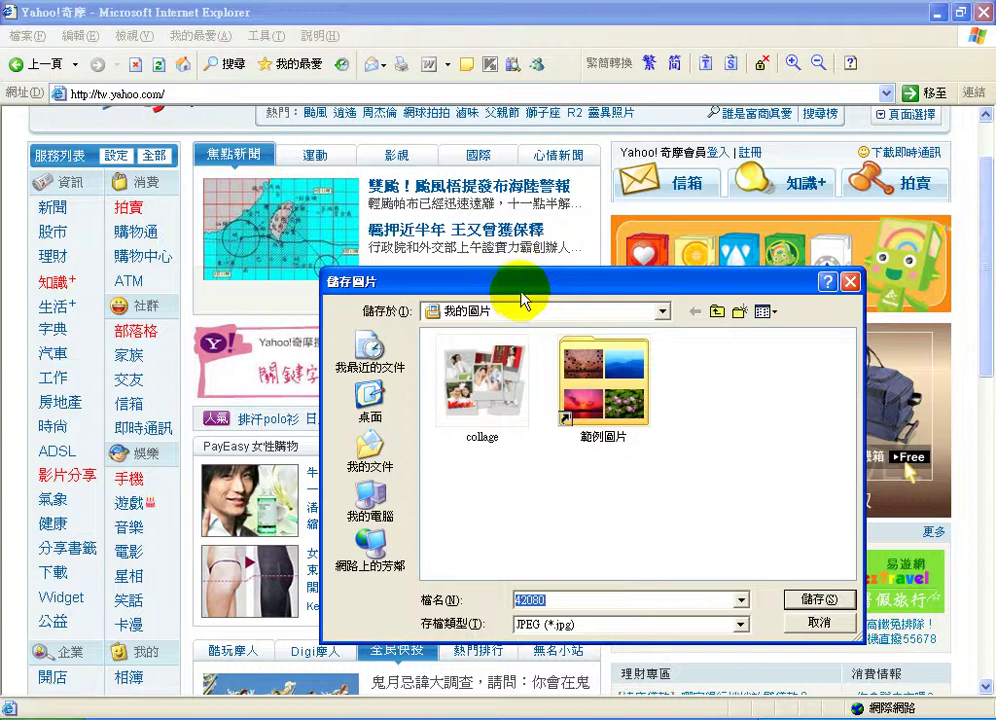
left_click_drag(525, 282, 697, 146)
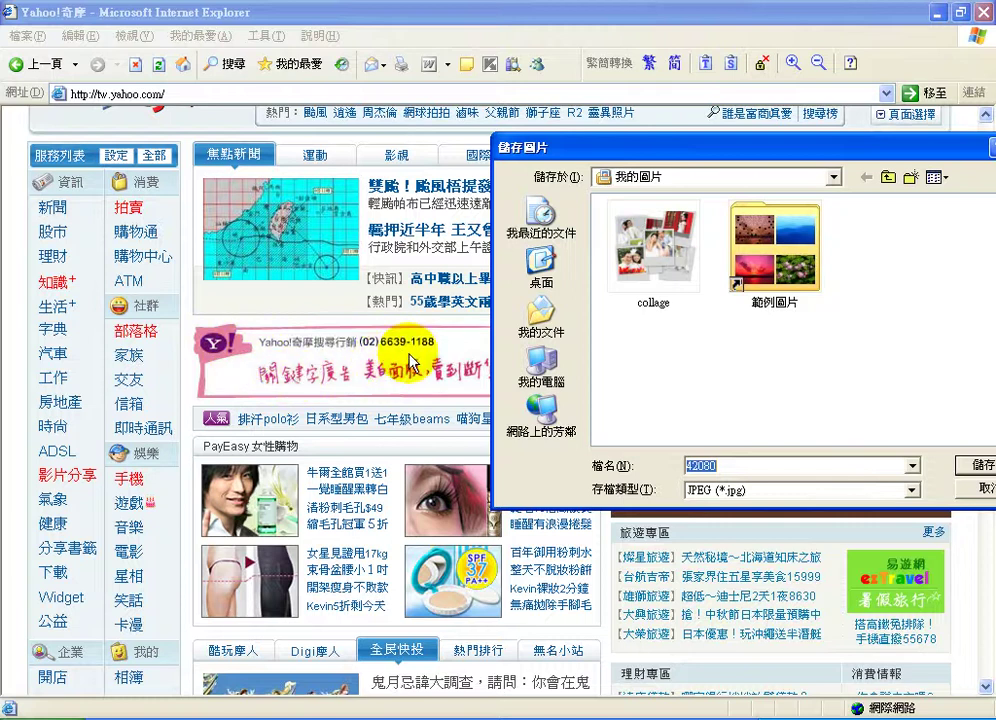
left_click(975, 489)
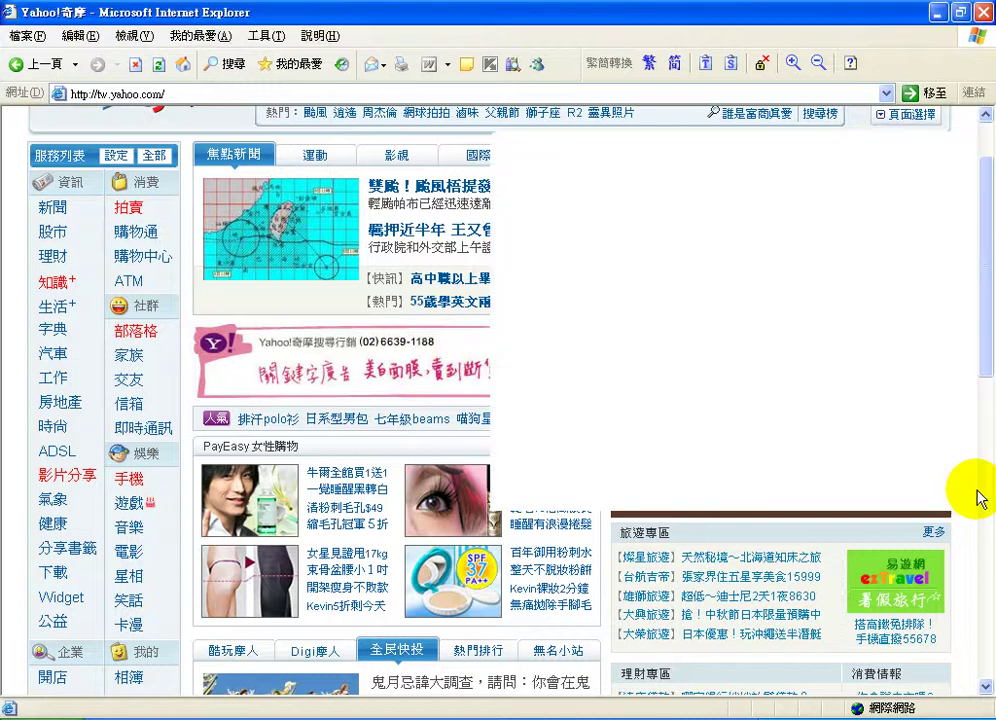
Step: Check the file types offered for saving the ezTravel advert and the 免費職訓 thumbnail, leaving each without saving
scroll(980, 498, "down", 3)
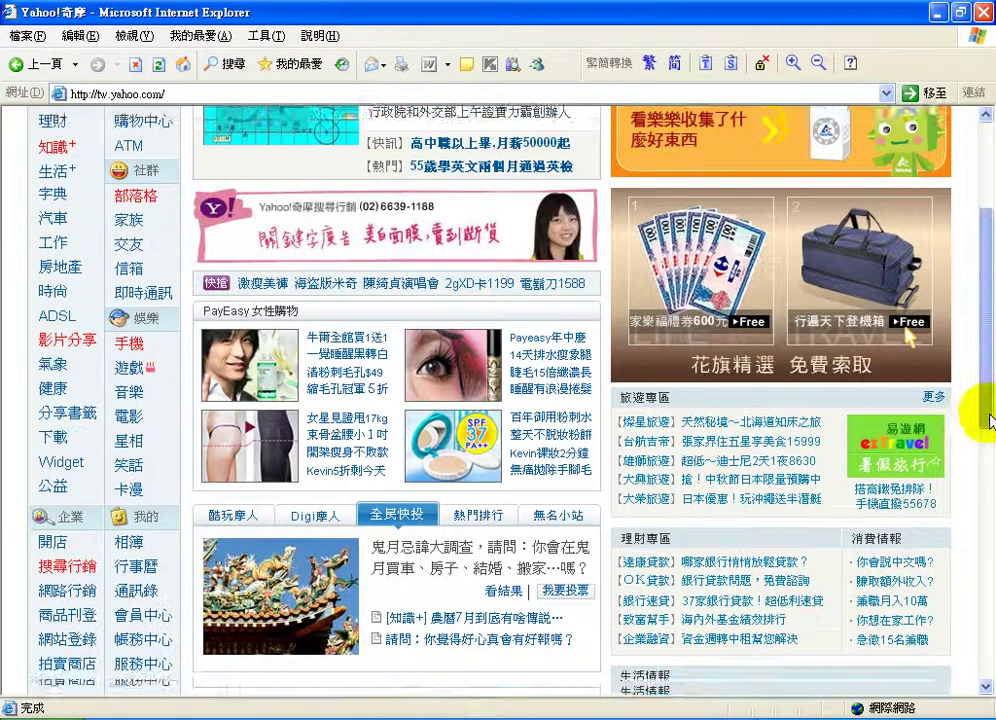
right_click(897, 436)
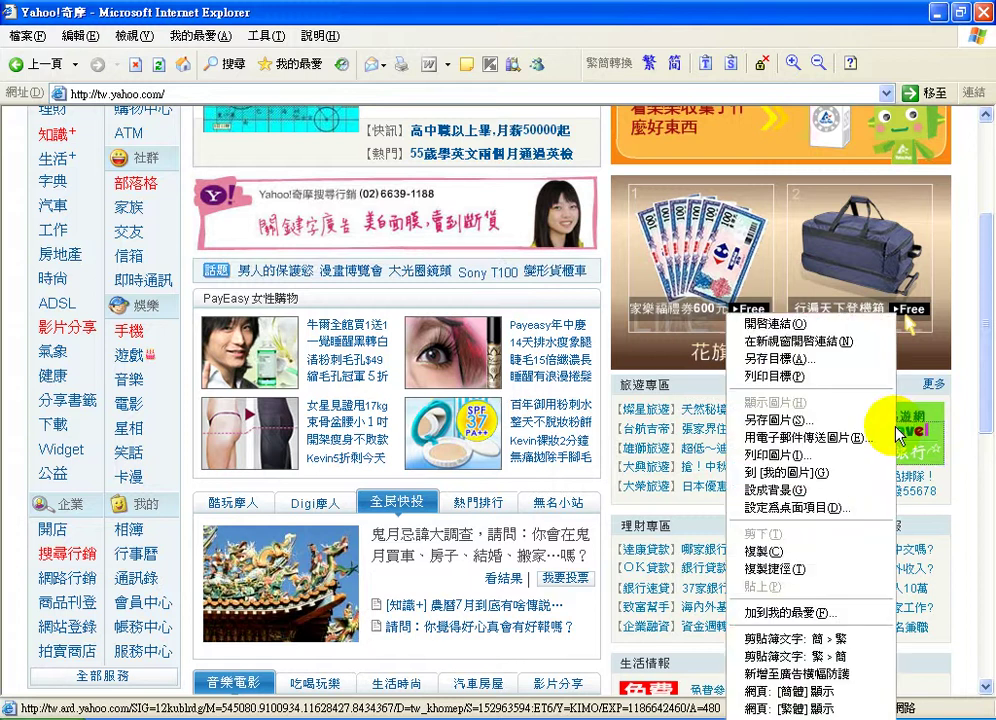
left_click(868, 420)
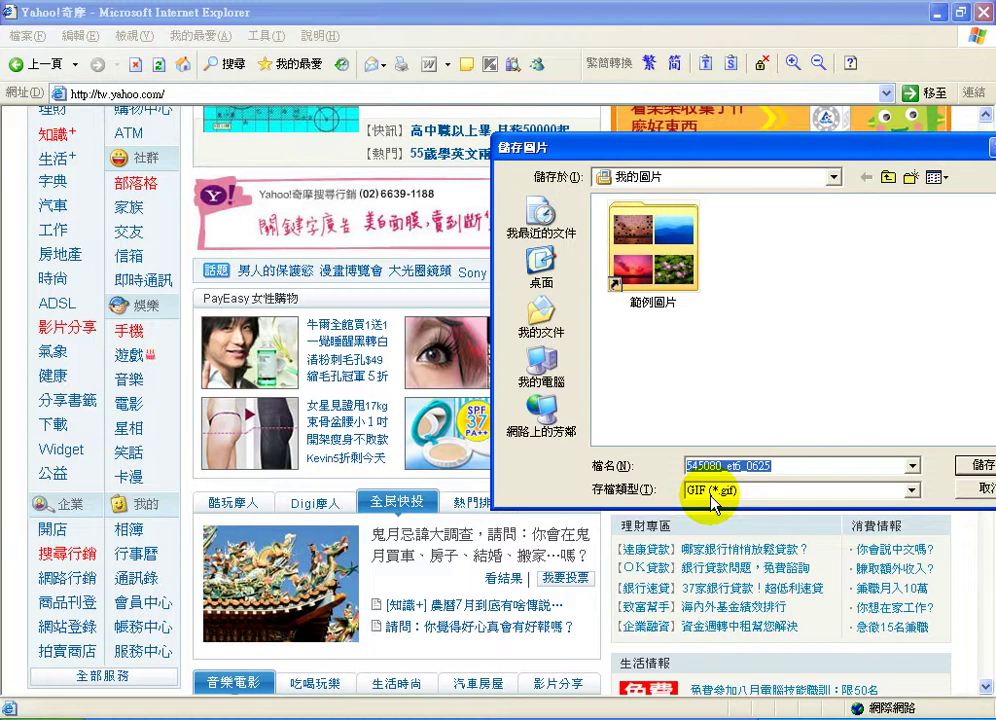
left_click(985, 490)
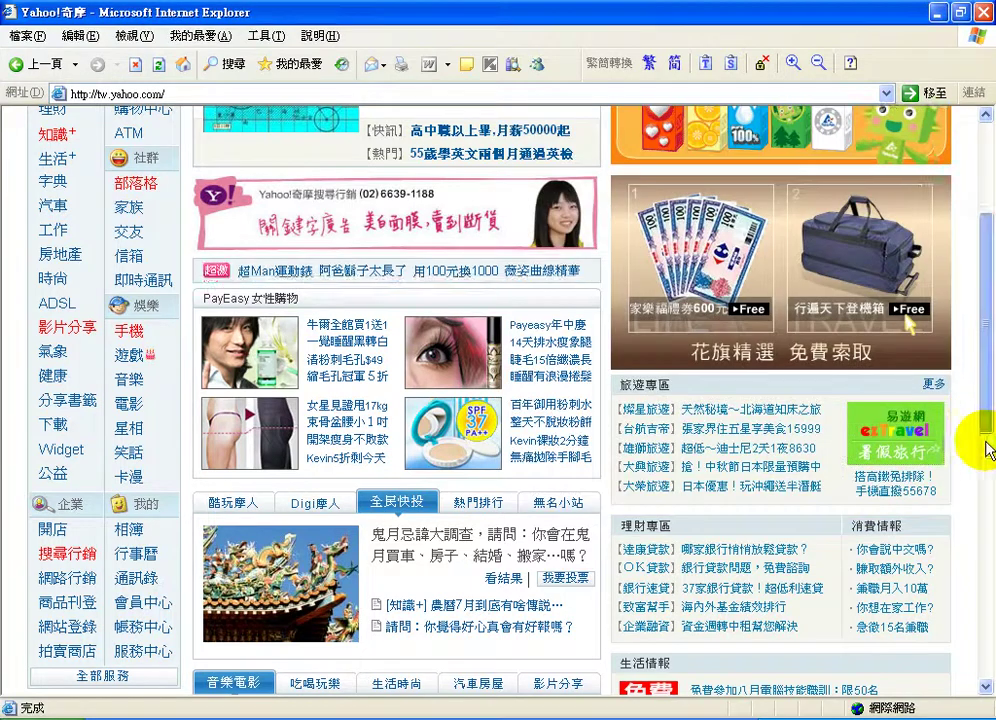
scroll(985, 450, "down", 6)
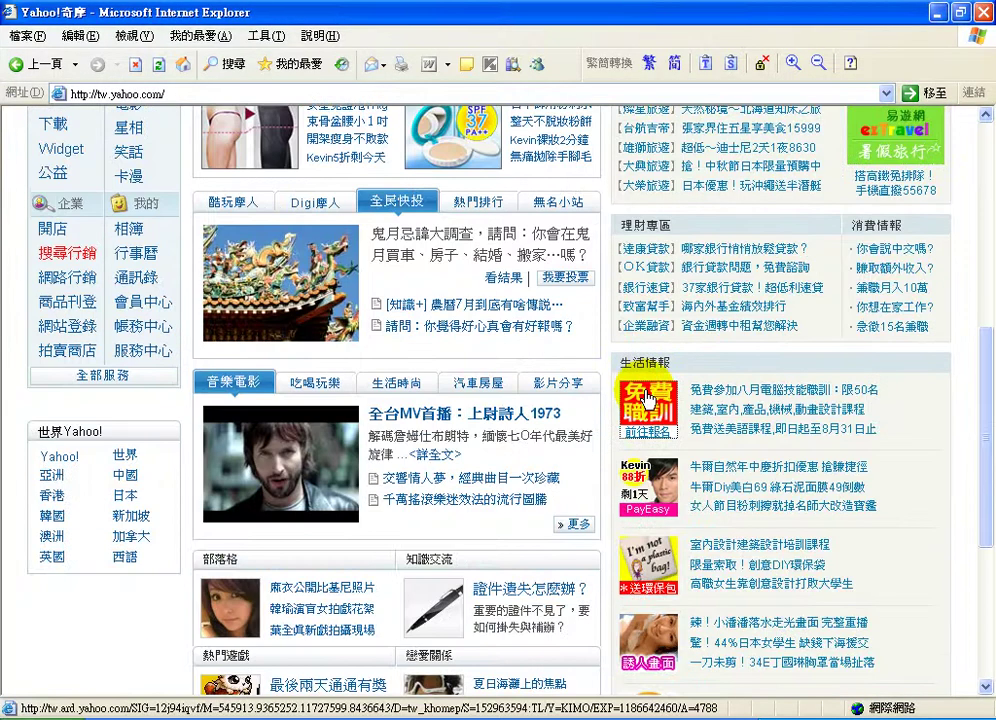
right_click(648, 398)
left_click(668, 400)
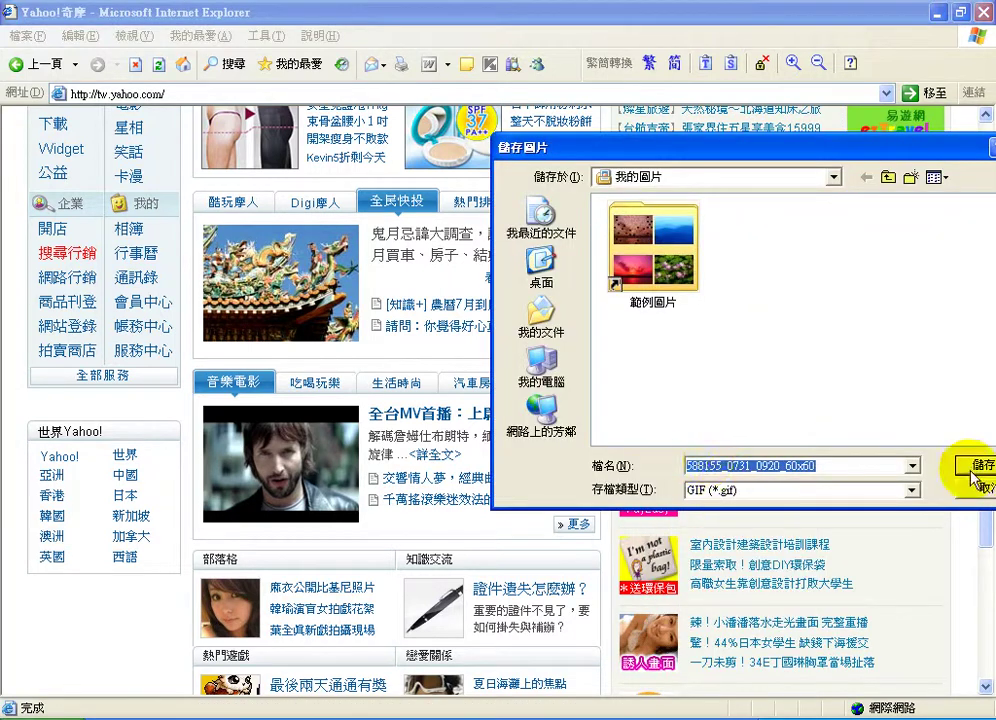
left_click(972, 470)
Step: Check the file type offered for saving the portrait thumbnail under 部落格, and leave without saving it
scroll(983, 460, "down", 2)
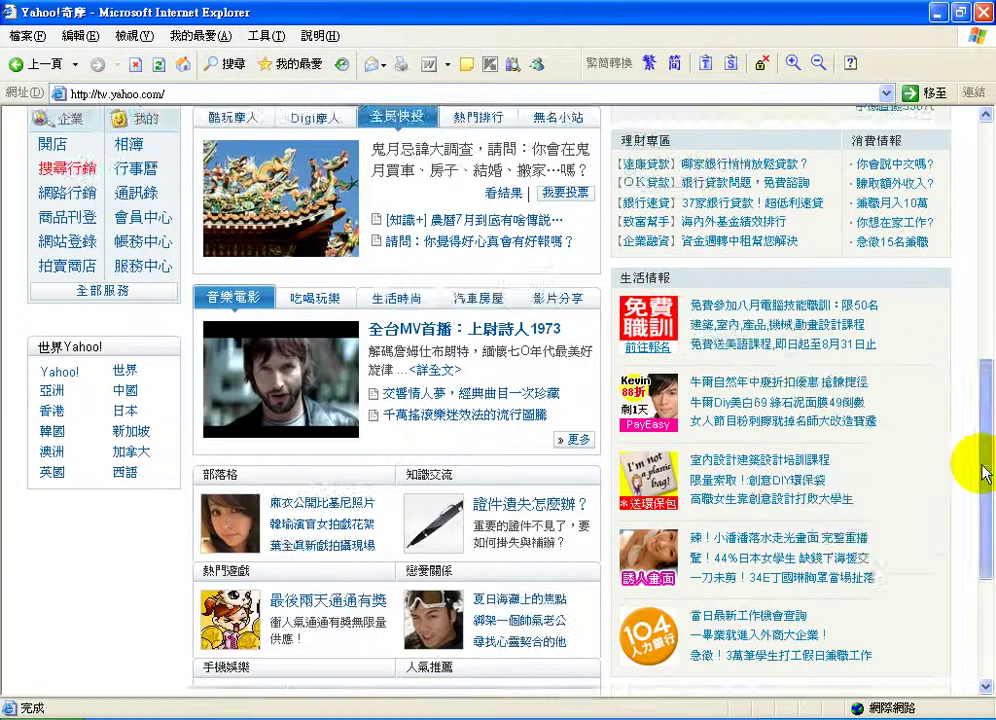
scroll(983, 470, "down", 2)
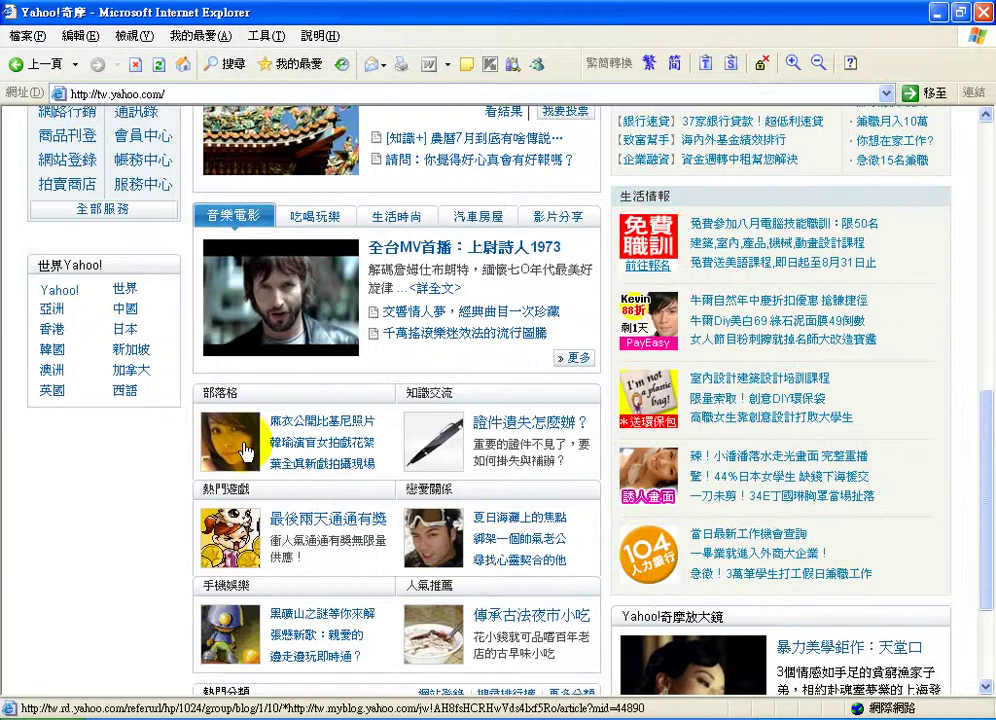
left_click(247, 453)
right_click(245, 450)
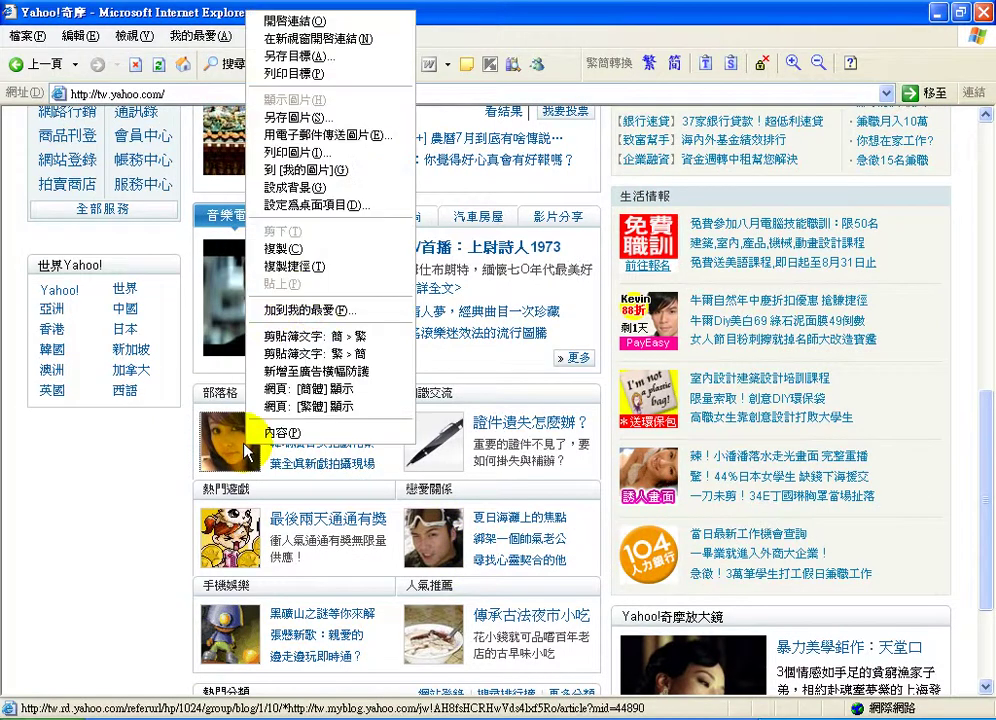
left_click(322, 123)
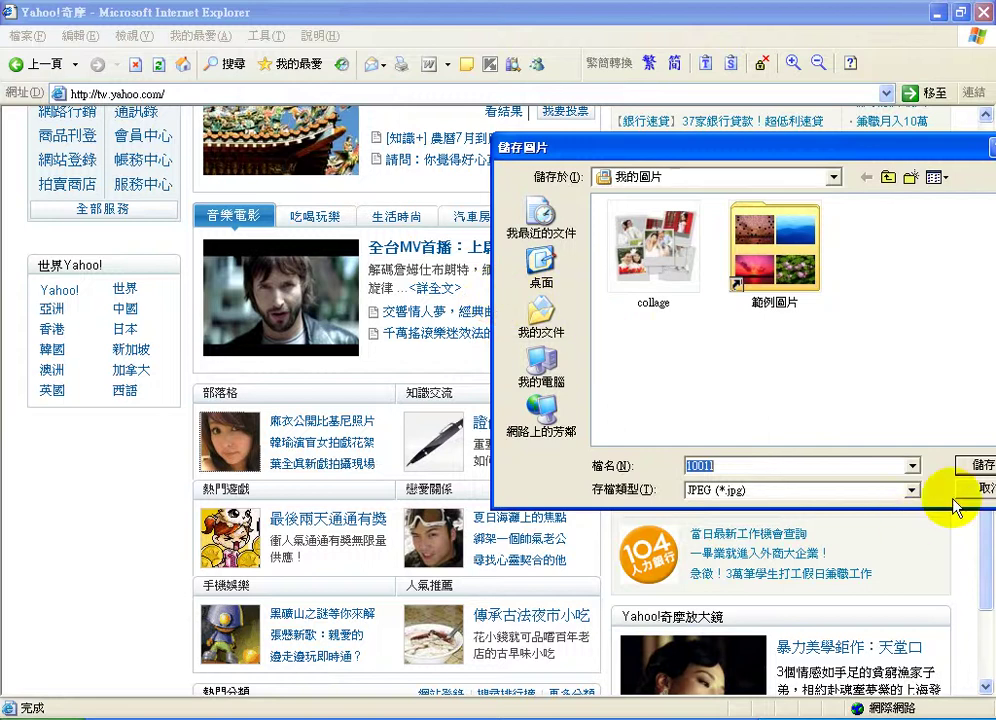
left_click(966, 470)
Step: Return to the start of the page and inspect the context options of the animated Yahoo!奇摩 logo to identify its media type
left_click_drag(978, 494, 971, 196)
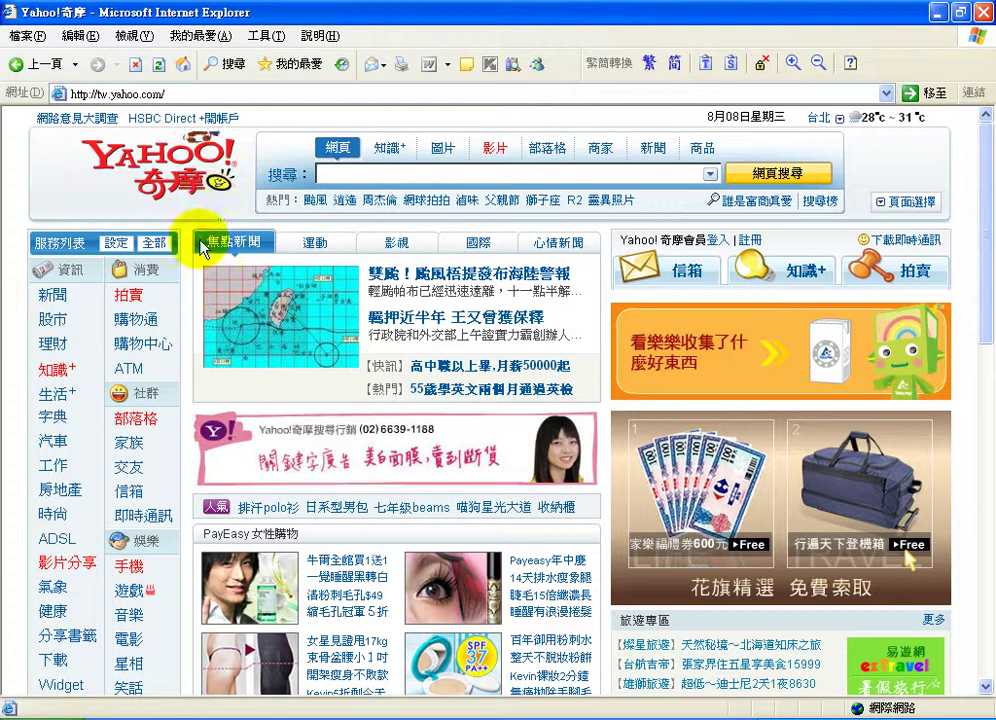
right_click(191, 179)
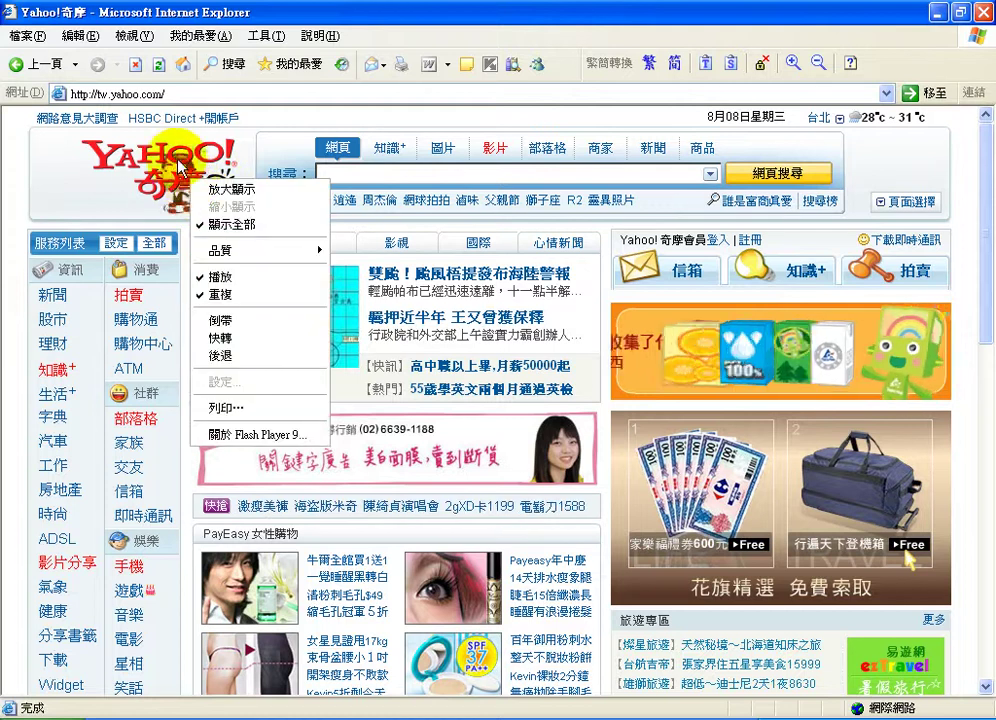
right_click(146, 154)
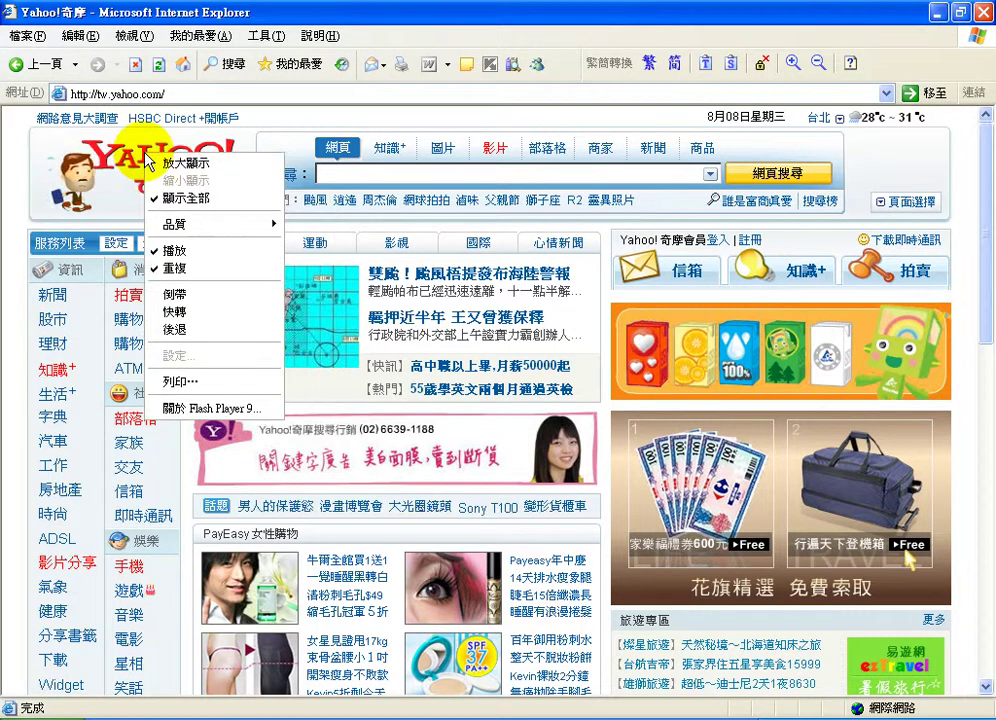
left_click(12, 182)
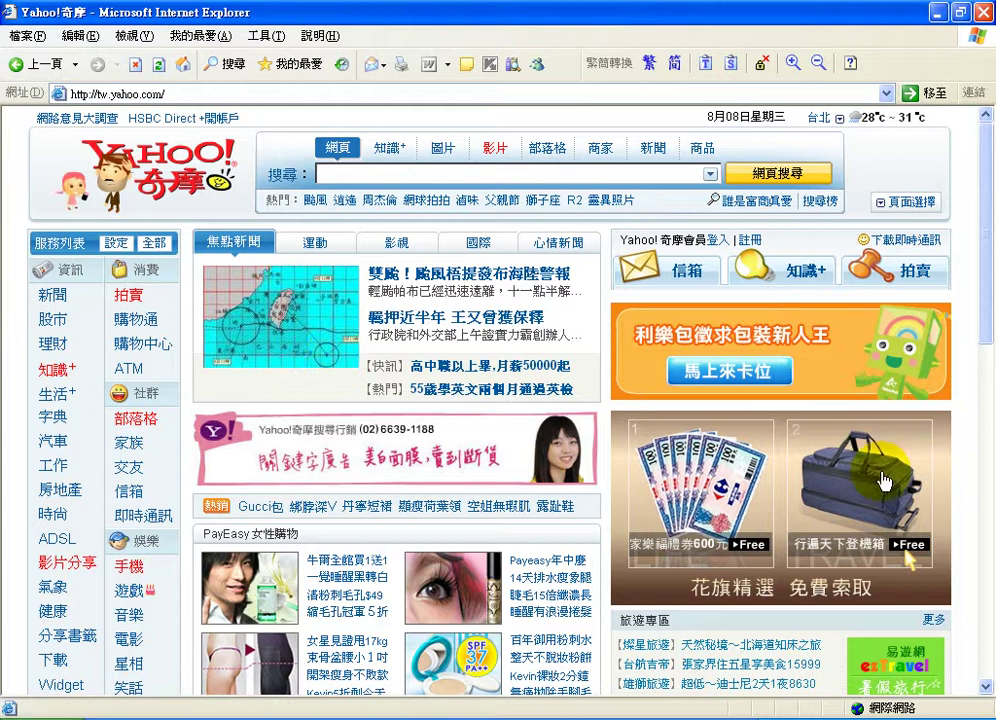
left_click_drag(988, 335, 988, 448)
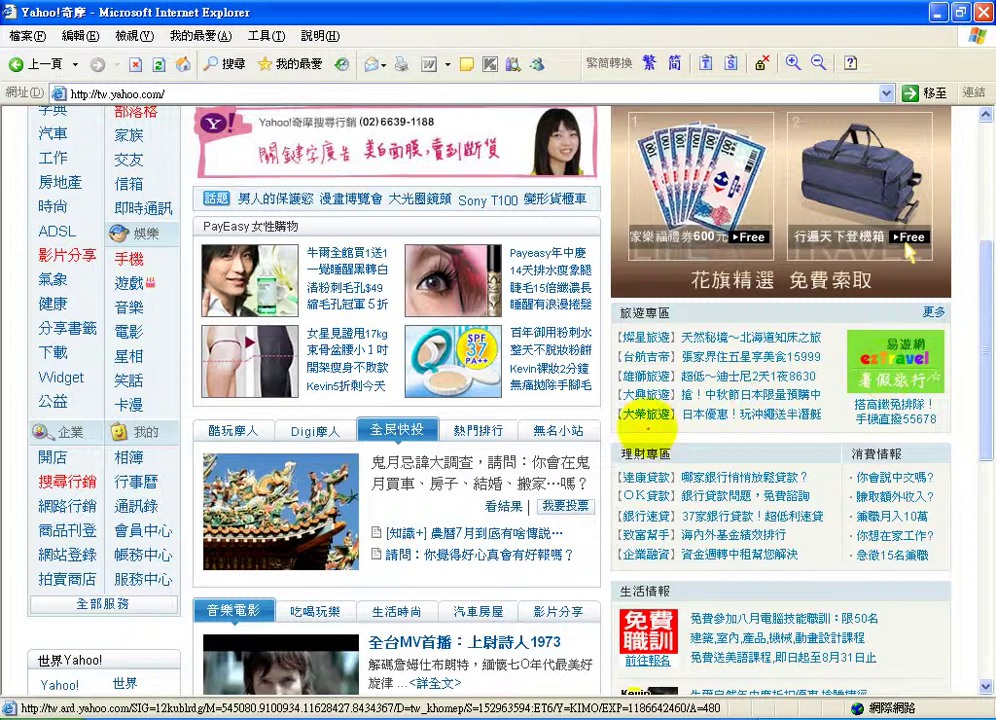
left_click_drag(648, 436, 665, 447)
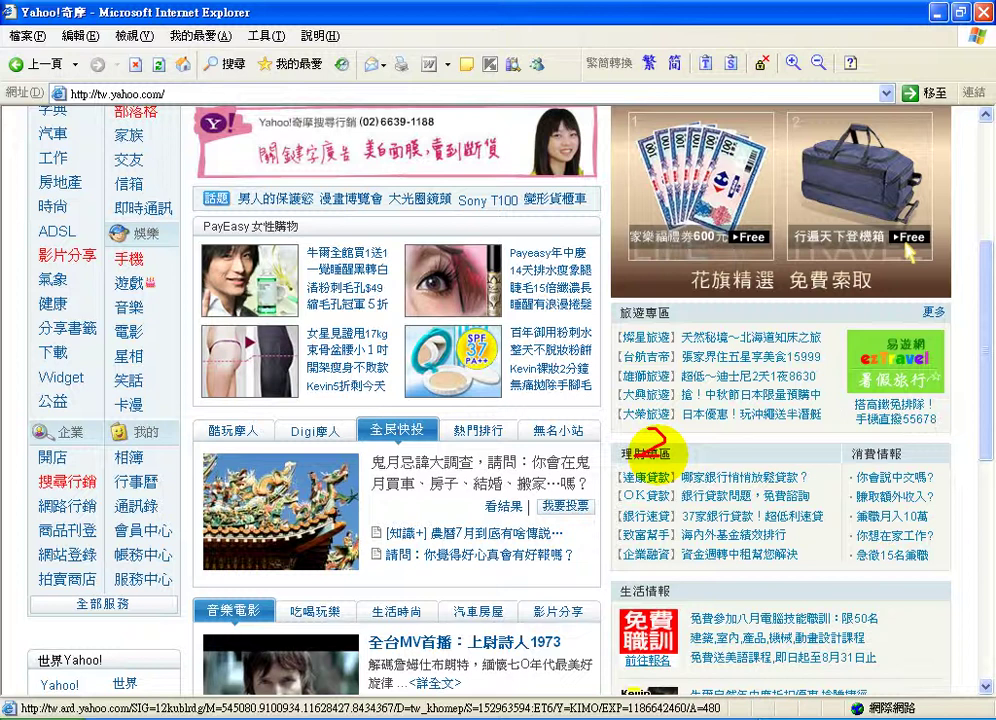
mouse_move(679, 446)
left_mouse_down()
mouse_move(745, 432)
mouse_move(765, 445)
mouse_move(785, 432)
mouse_move(777, 447)
mouse_move(775, 438)
mouse_move(806, 443)
left_mouse_up()
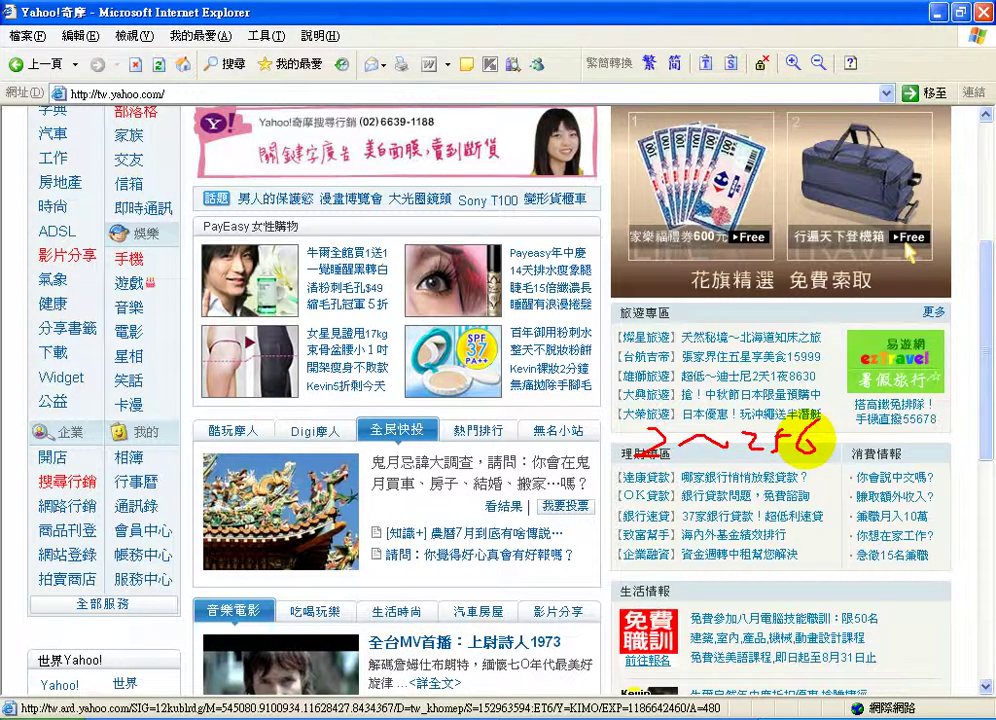
left_click_drag(617, 470, 815, 462)
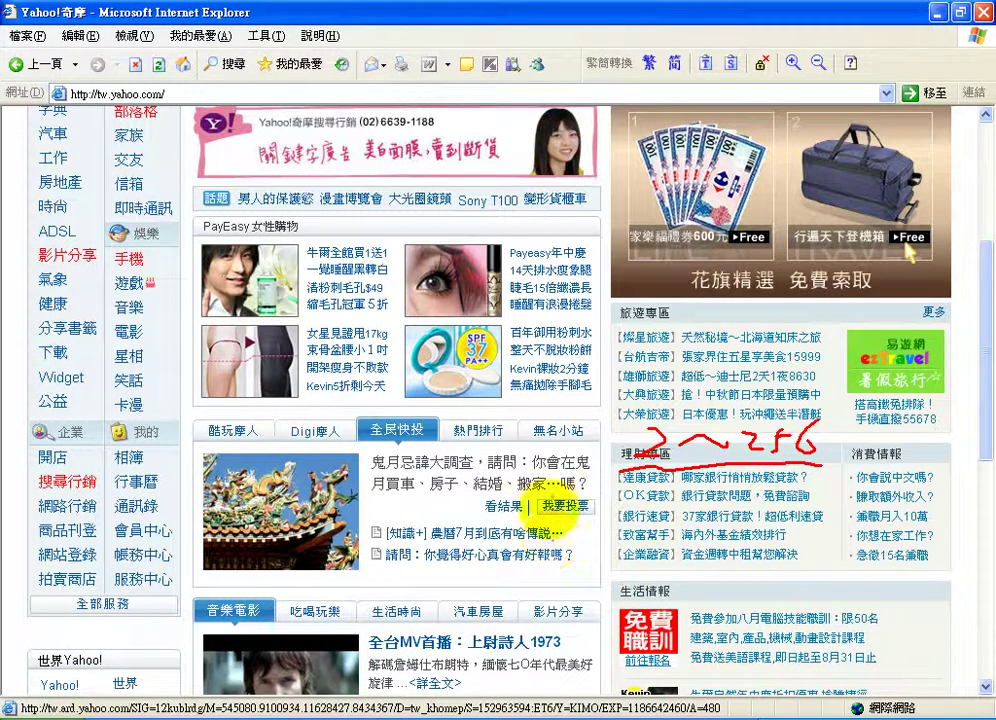
left_click_drag(768, 232, 700, 297)
left_click_drag(712, 233, 788, 326)
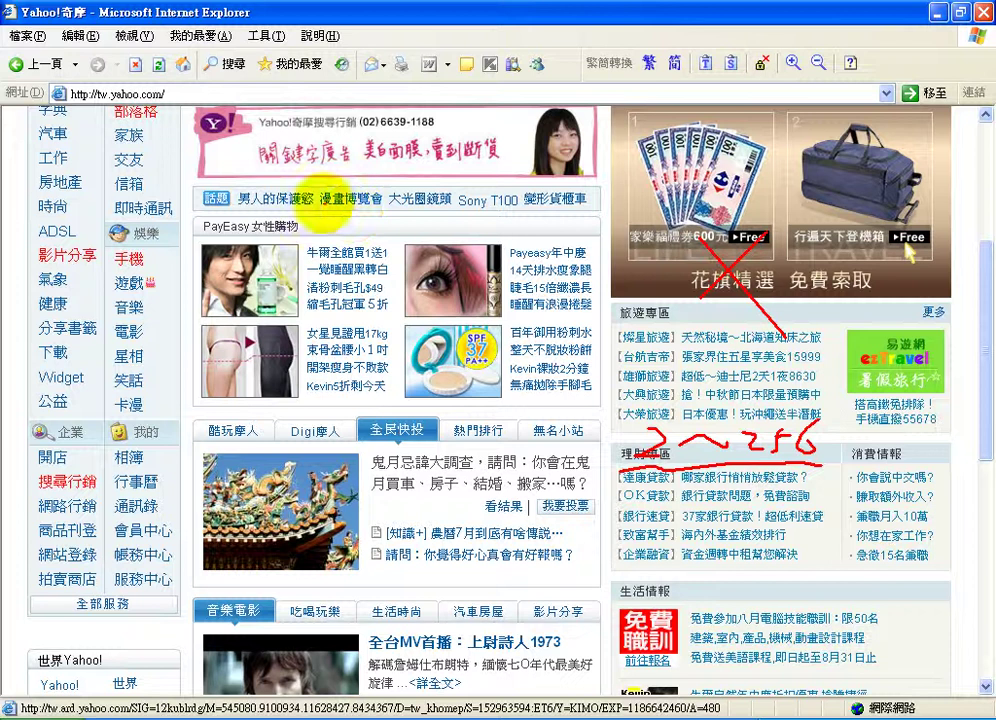
left_click_drag(322, 208, 575, 205)
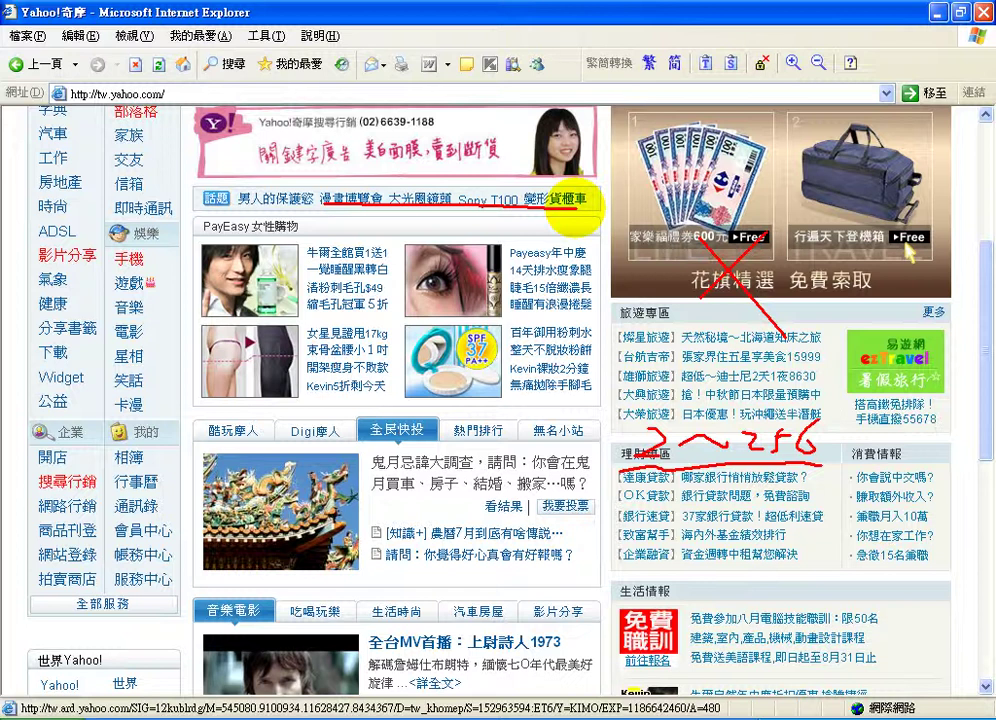
key("Escape")
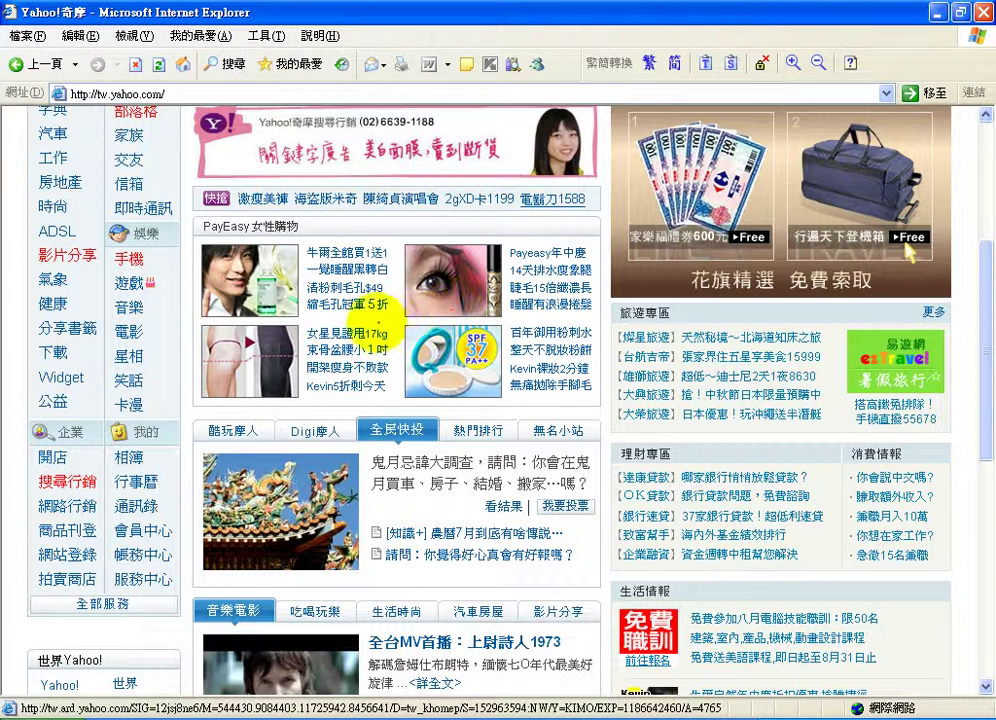
mouse_move(389, 333)
left_mouse_down()
mouse_move(383, 389)
mouse_move(401, 346)
mouse_move(393, 371)
mouse_move(428, 346)
mouse_move(406, 399)
left_mouse_up()
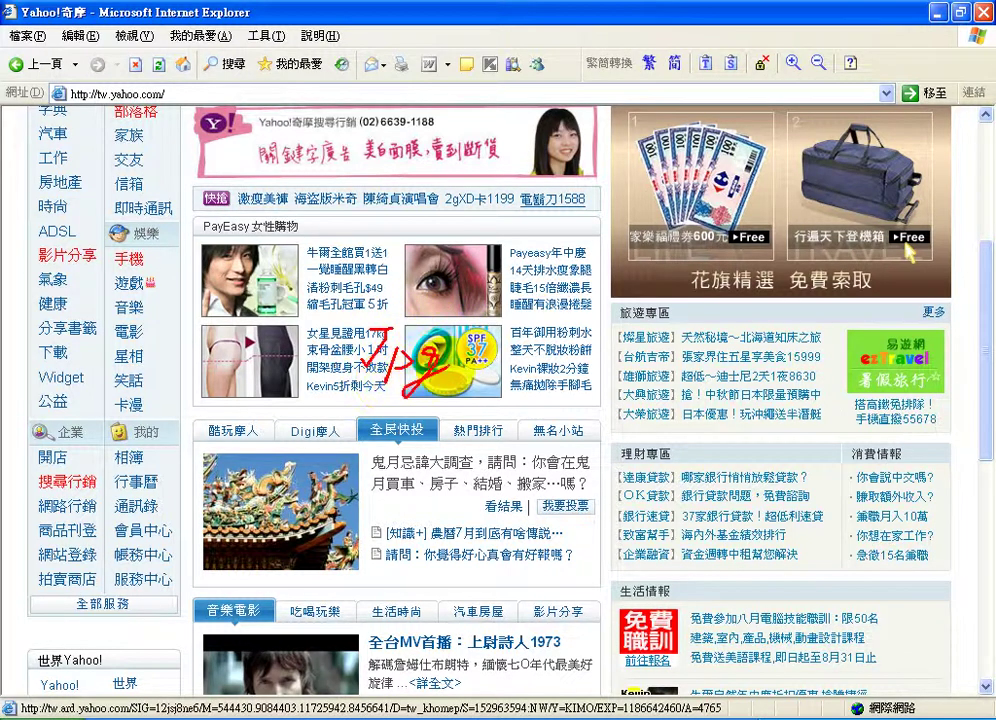
mouse_move(586, 333)
left_mouse_down()
mouse_move(526, 369)
mouse_move(567, 366)
mouse_move(554, 349)
mouse_move(539, 383)
mouse_move(561, 369)
mouse_move(531, 389)
mouse_move(582, 367)
left_mouse_up()
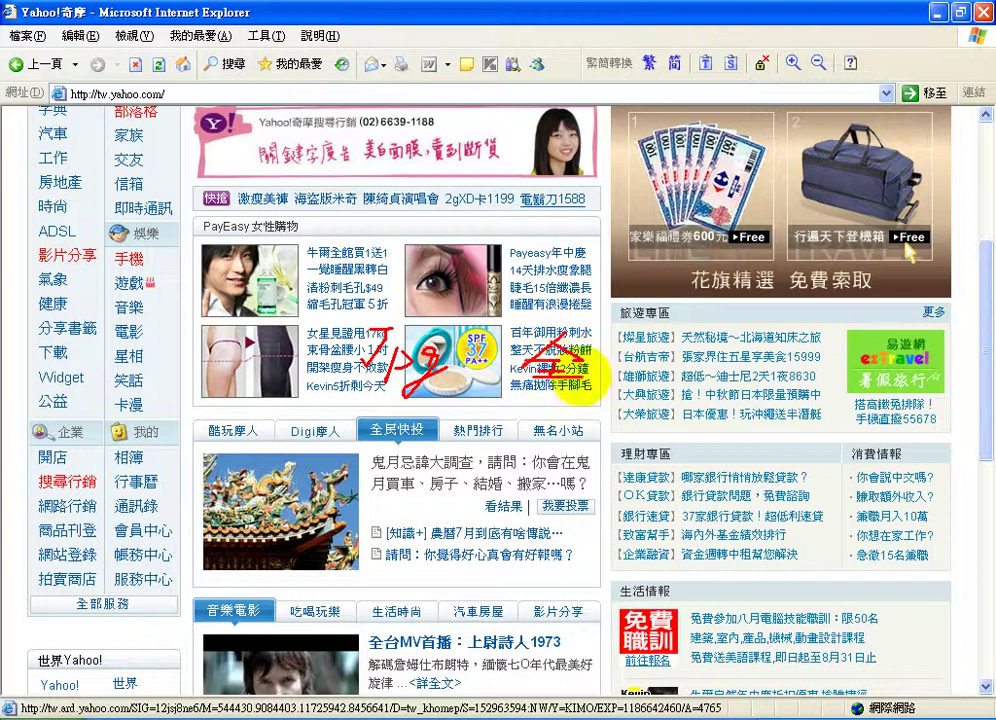
mouse_move(630, 340)
left_mouse_down()
mouse_move(608, 374)
mouse_move(593, 389)
mouse_move(608, 369)
mouse_move(603, 404)
mouse_move(650, 344)
left_mouse_up()
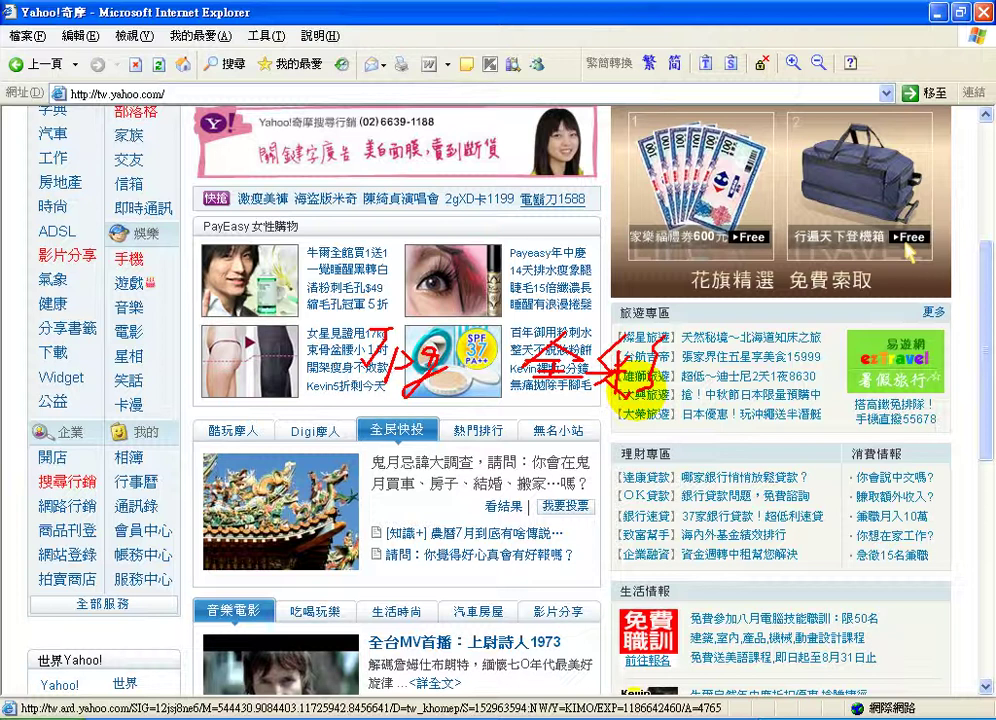
left_click_drag(362, 397, 640, 412)
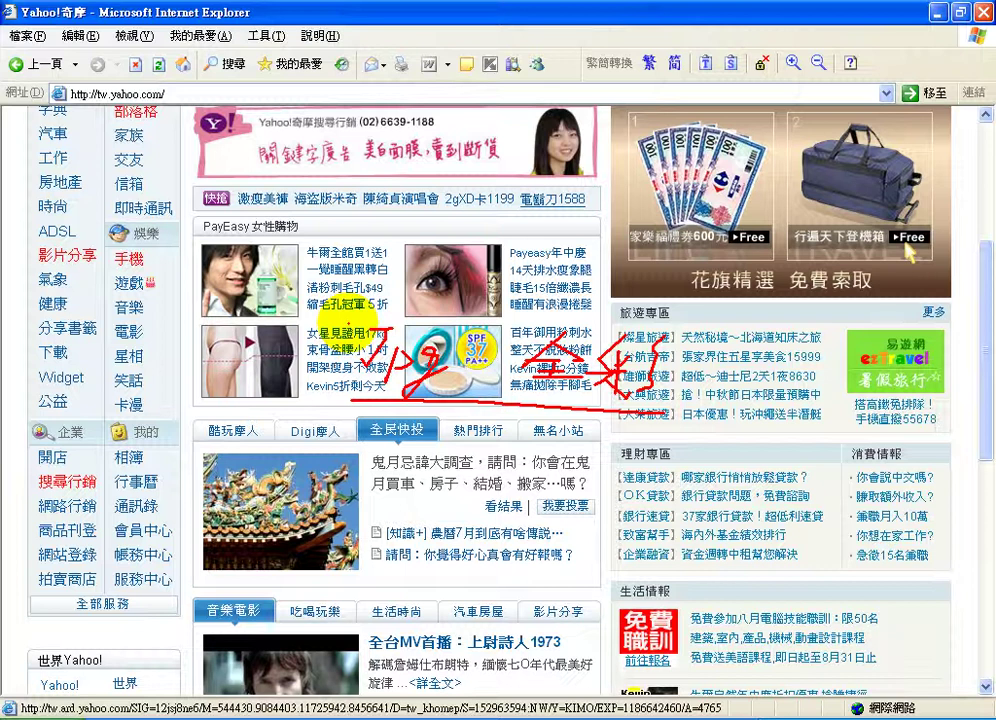
key("Escape")
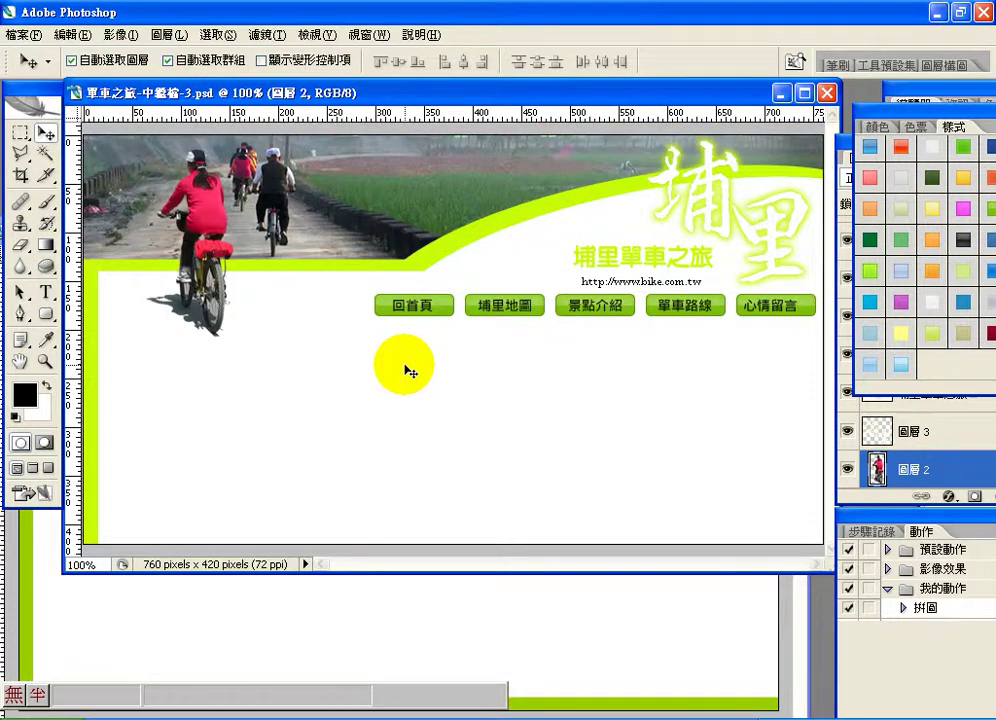
Step: Examine the colour and opacity stops of the 透明七彩 preset in the Gradient Editor, and leave without applying it
left_click(46, 245)
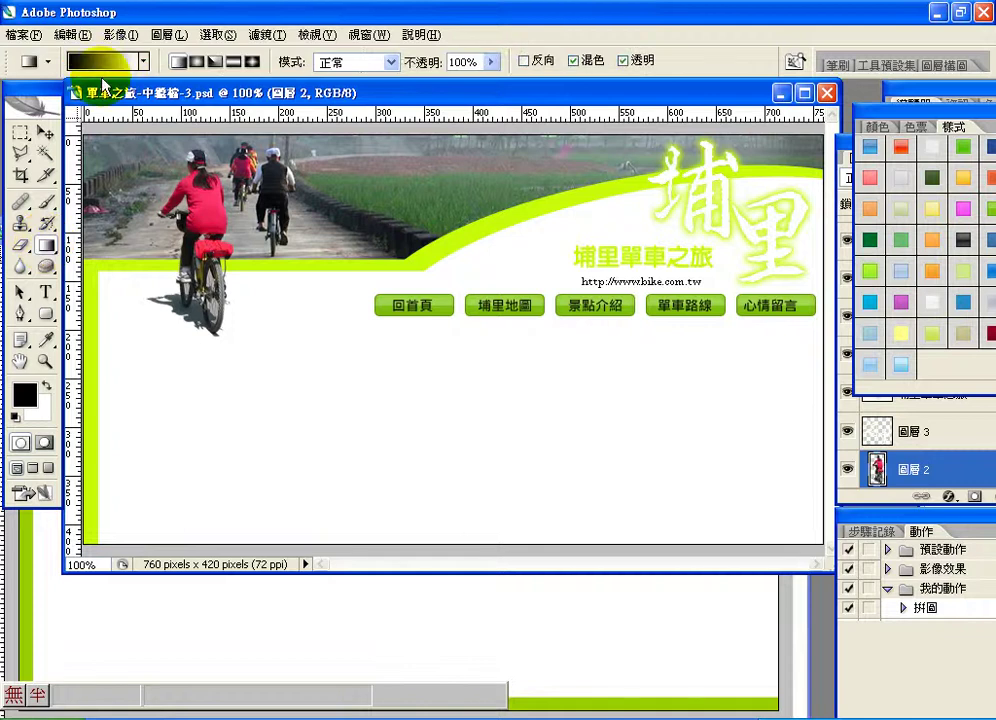
left_click(145, 62)
left_click(98, 67)
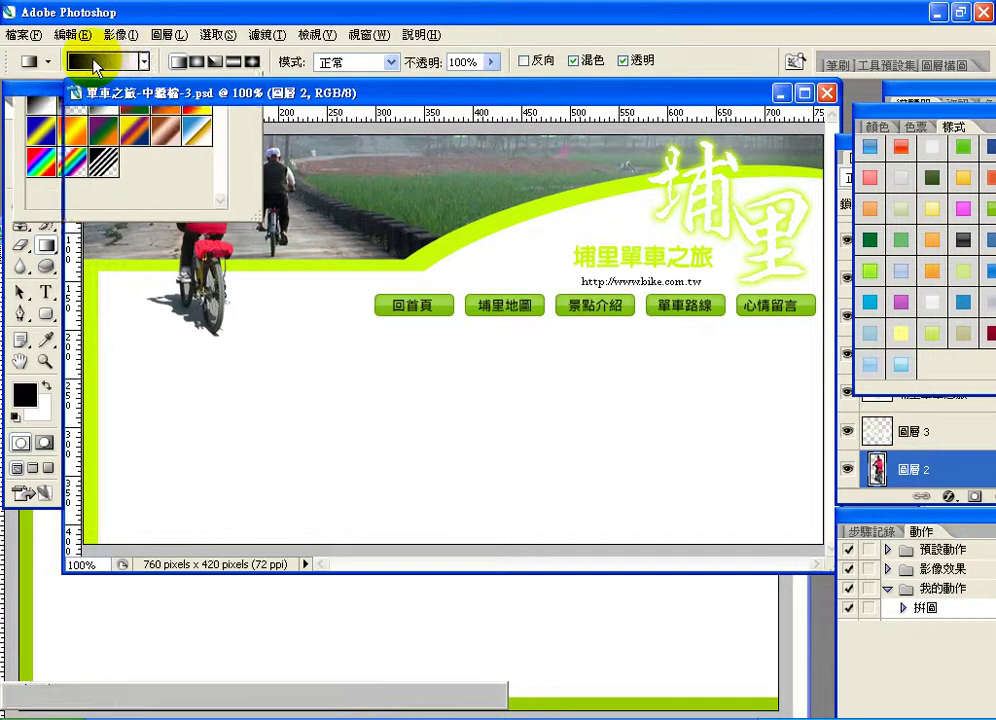
left_click(97, 65)
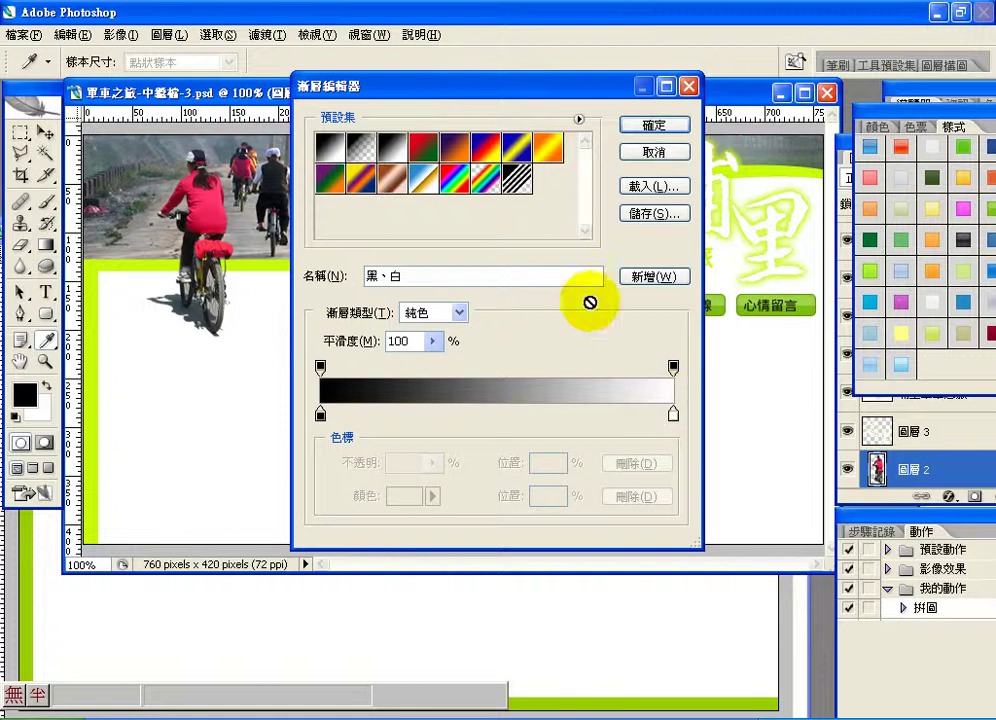
left_click(490, 182)
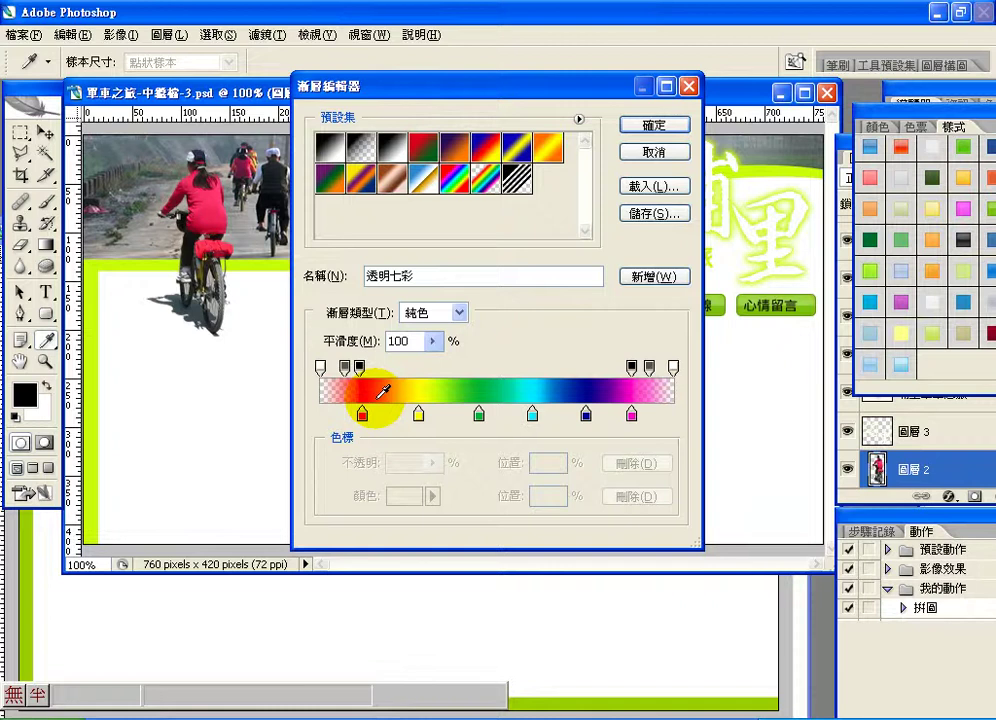
mouse_move(382, 390)
left_mouse_down()
mouse_move(407, 382)
mouse_move(628, 412)
left_mouse_up()
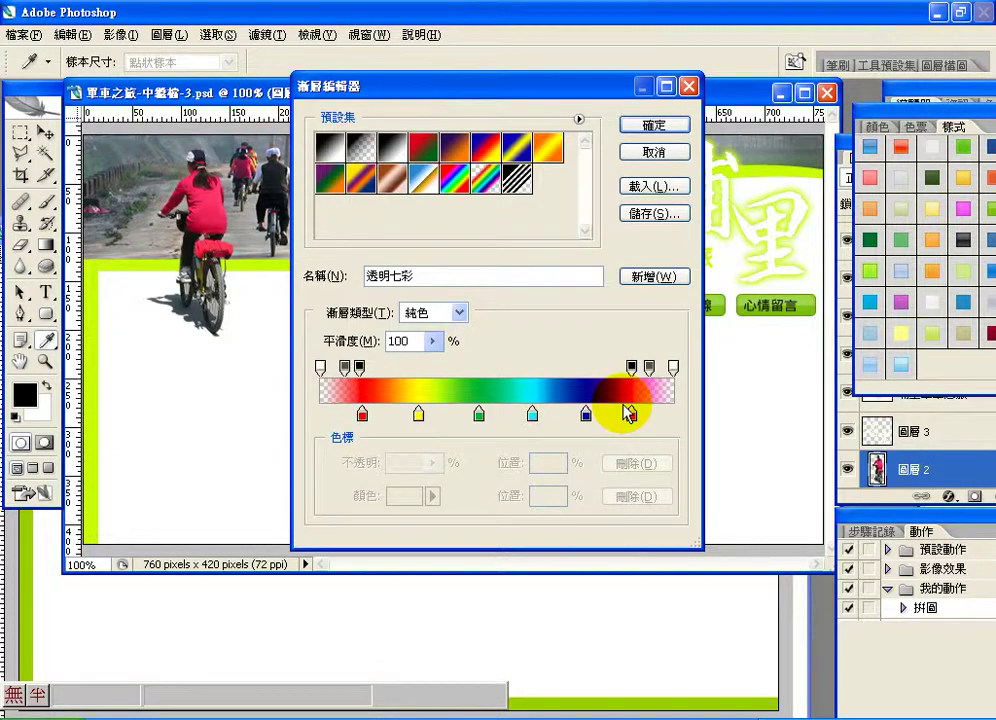
key("g")
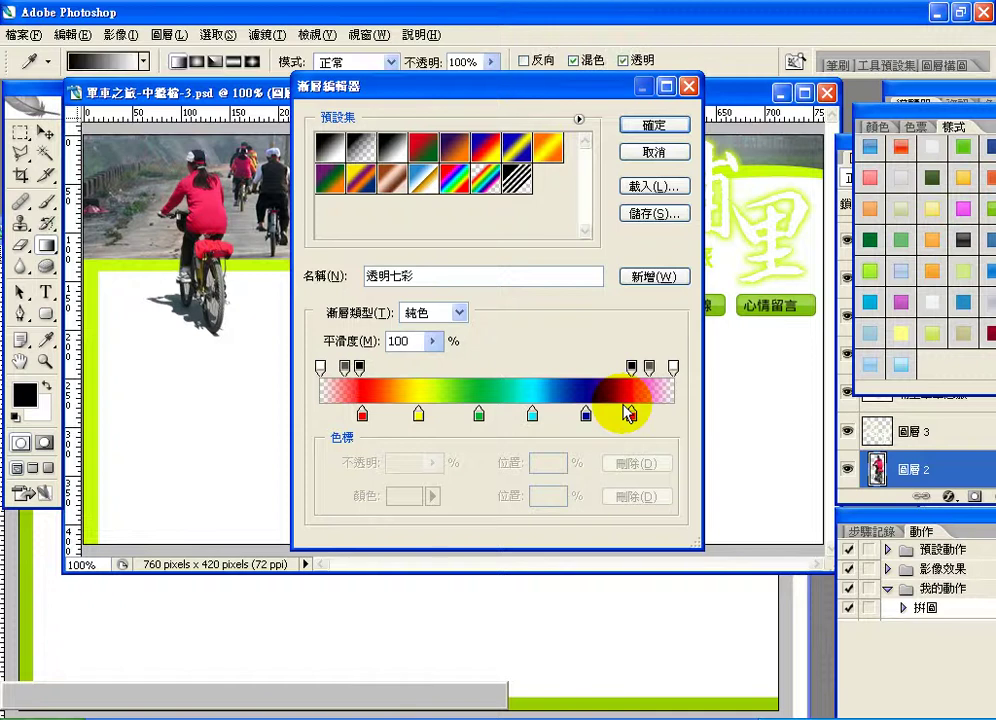
key("Return")
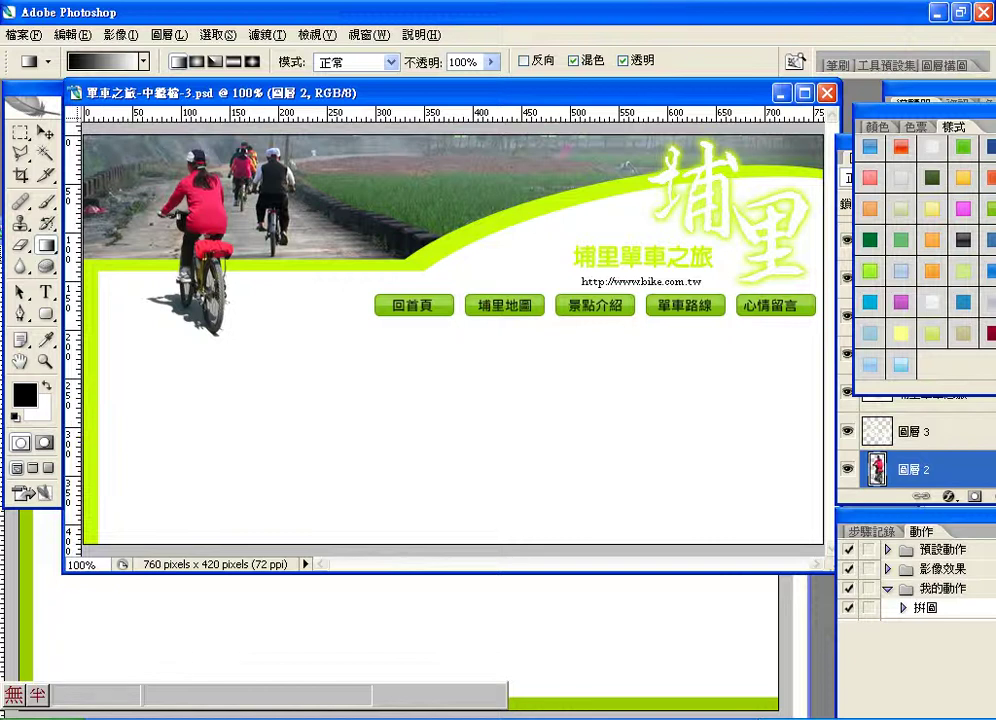
Step: Switch back to the Yahoo!奇摩 page in Internet Explorer
key("alt+Tab")
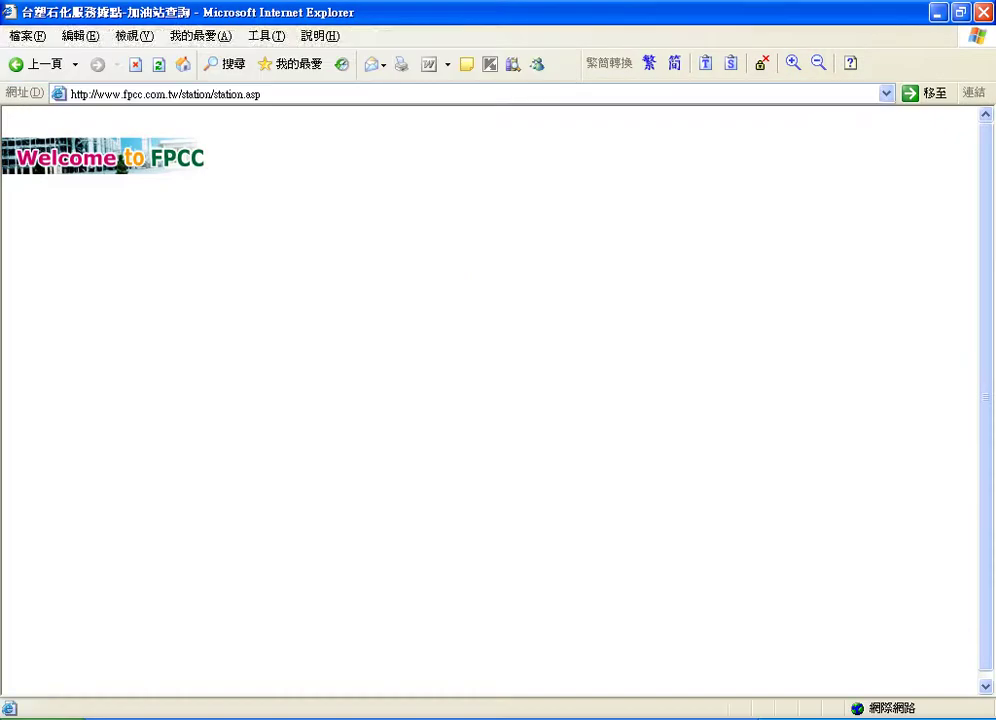
key("alt+Tab")
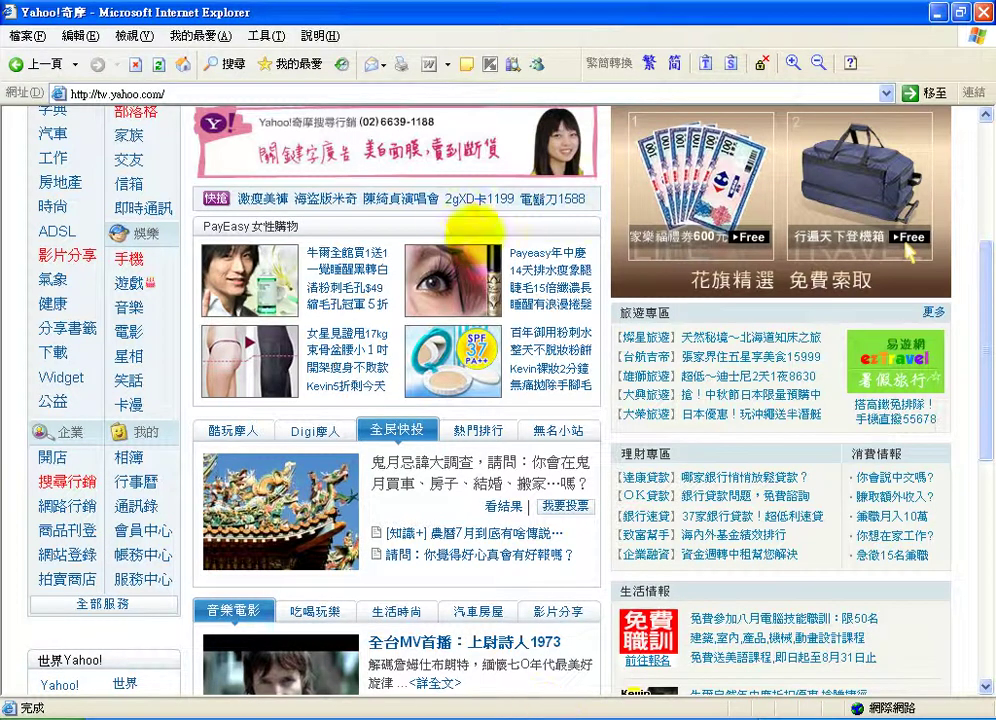
mouse_move(451, 222)
left_mouse_down()
mouse_move(493, 254)
mouse_move(482, 236)
left_mouse_up()
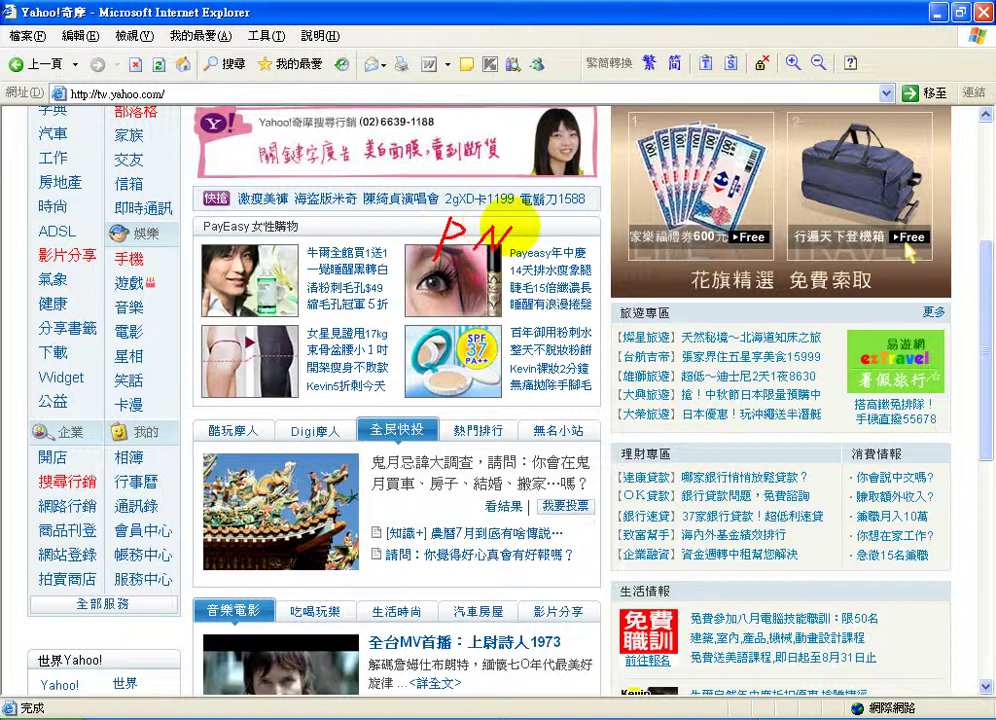
left_click_drag(552, 224, 551, 257)
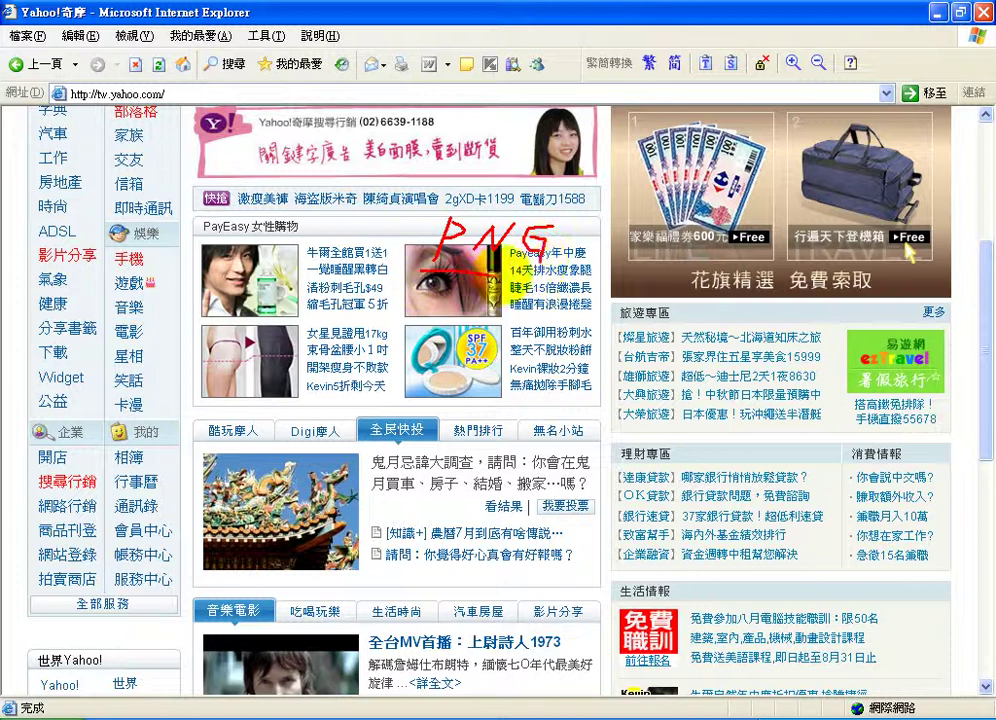
left_click_drag(420, 268, 527, 250)
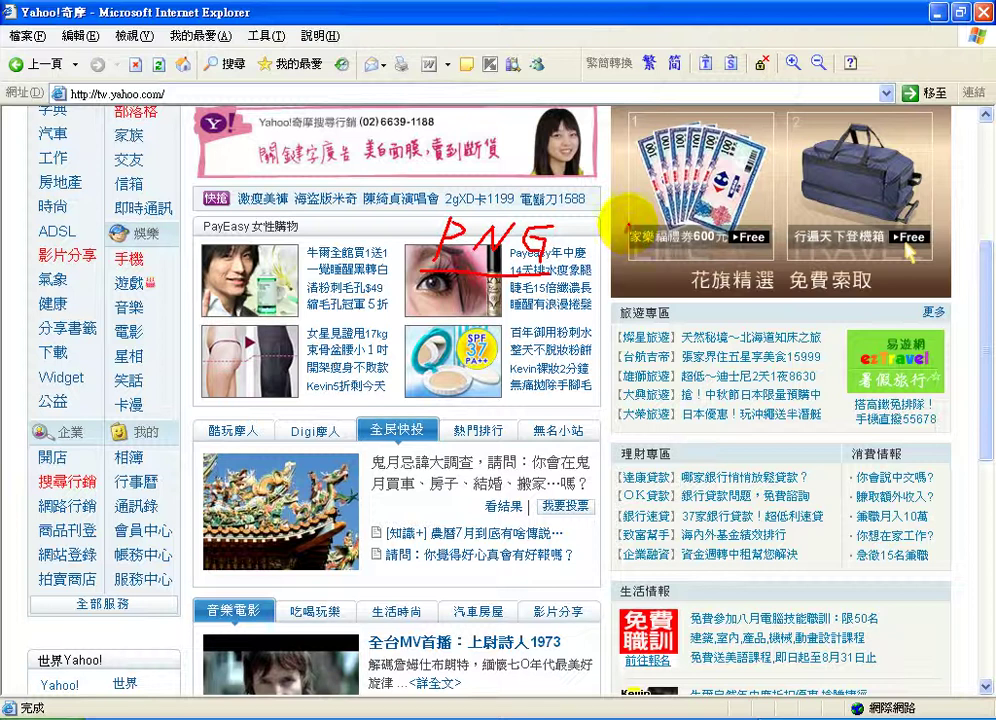
mouse_move(612, 262)
left_mouse_down()
mouse_move(622, 226)
mouse_move(632, 262)
left_mouse_up()
mouse_move(614, 248)
left_mouse_down()
mouse_move(650, 268)
mouse_move(663, 262)
left_mouse_up()
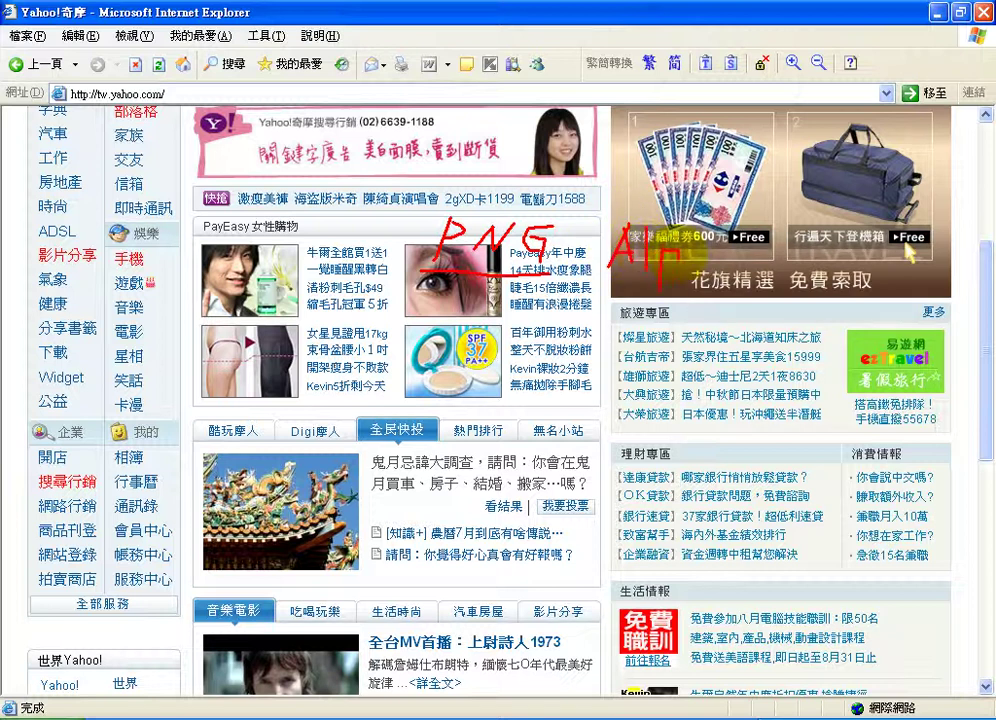
mouse_move(688, 222)
left_mouse_down()
mouse_move(691, 262)
mouse_move(699, 245)
mouse_move(734, 268)
left_mouse_up()
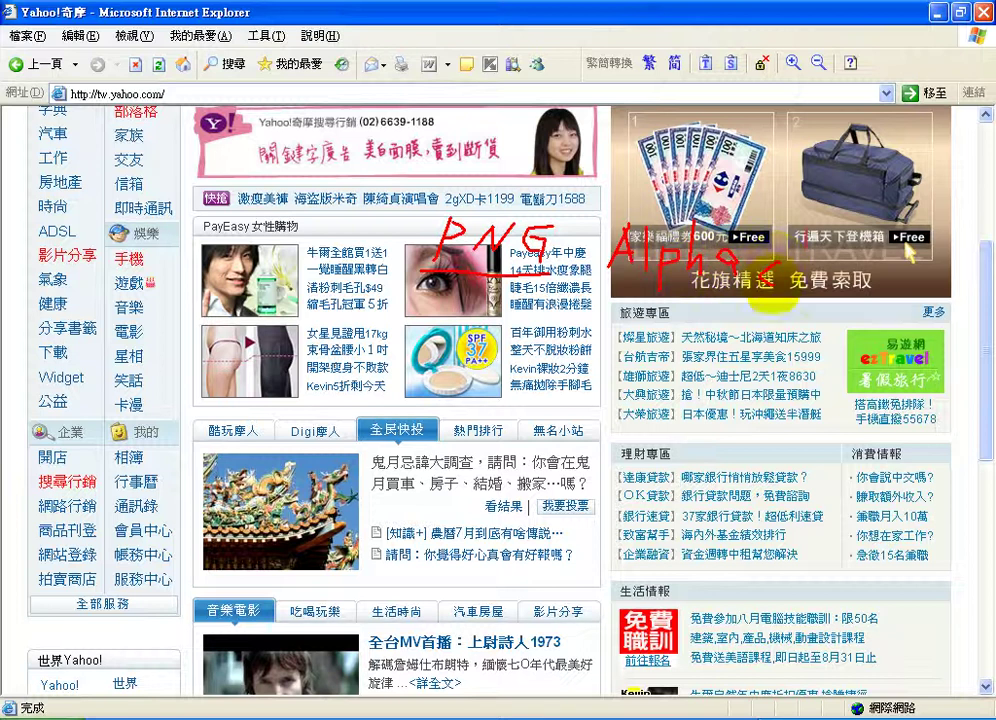
left_click_drag(792, 250, 780, 276)
left_click_drag(812, 205, 812, 285)
left_click_drag(812, 258, 828, 288)
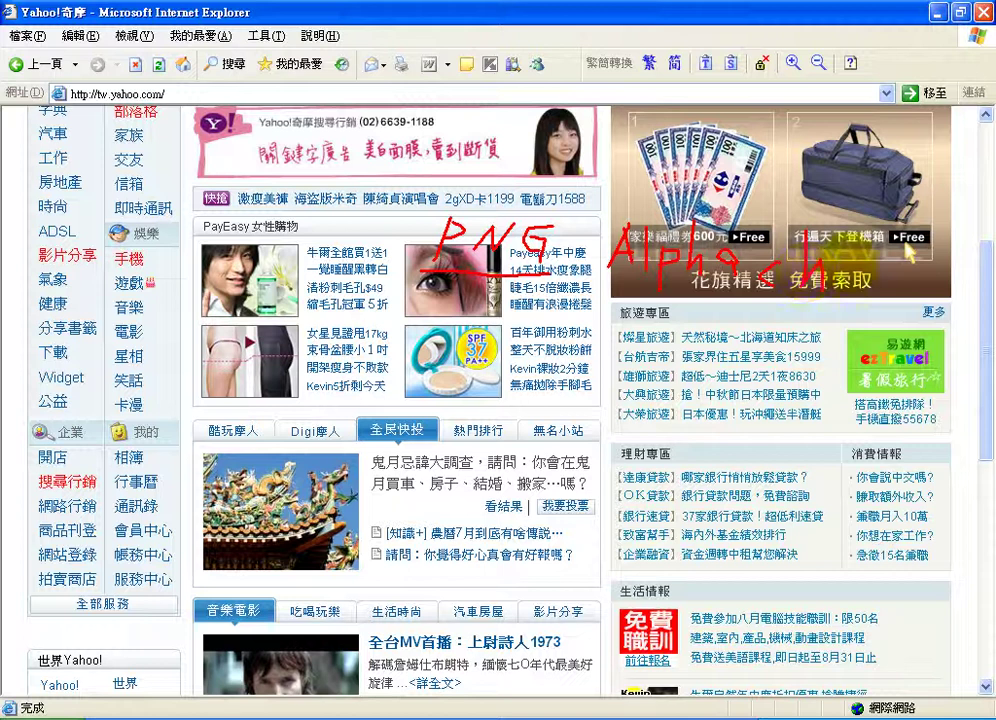
mouse_move(855, 257)
left_mouse_down()
mouse_move(862, 277)
mouse_move(898, 291)
mouse_move(905, 268)
mouse_move(927, 289)
left_mouse_up()
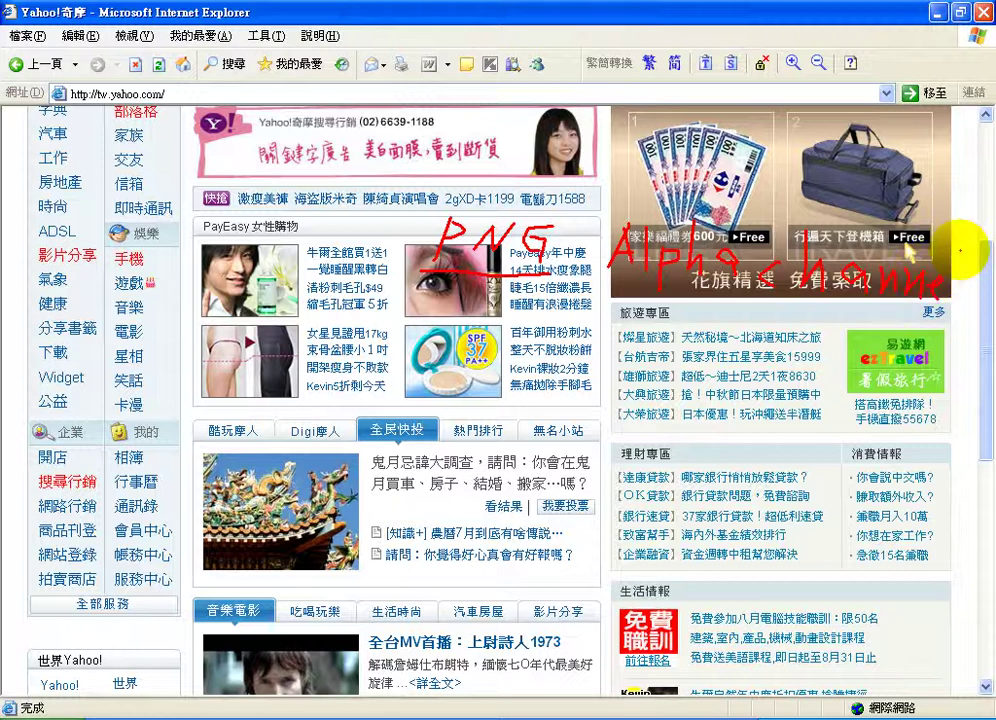
left_click_drag(960, 250, 960, 300)
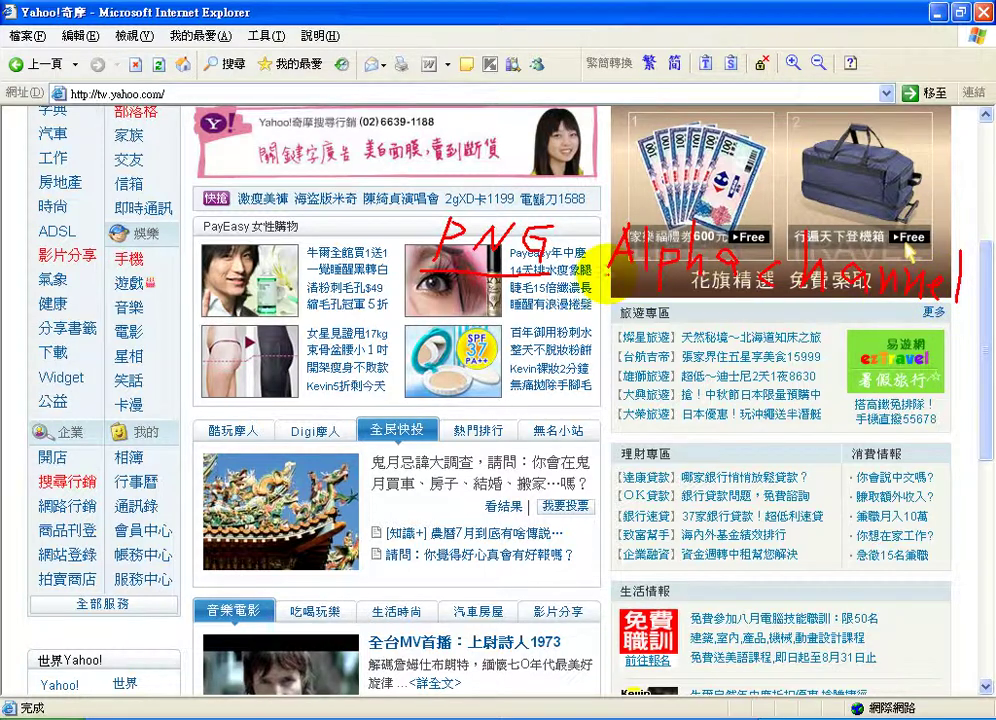
left_click_drag(608, 262, 954, 308)
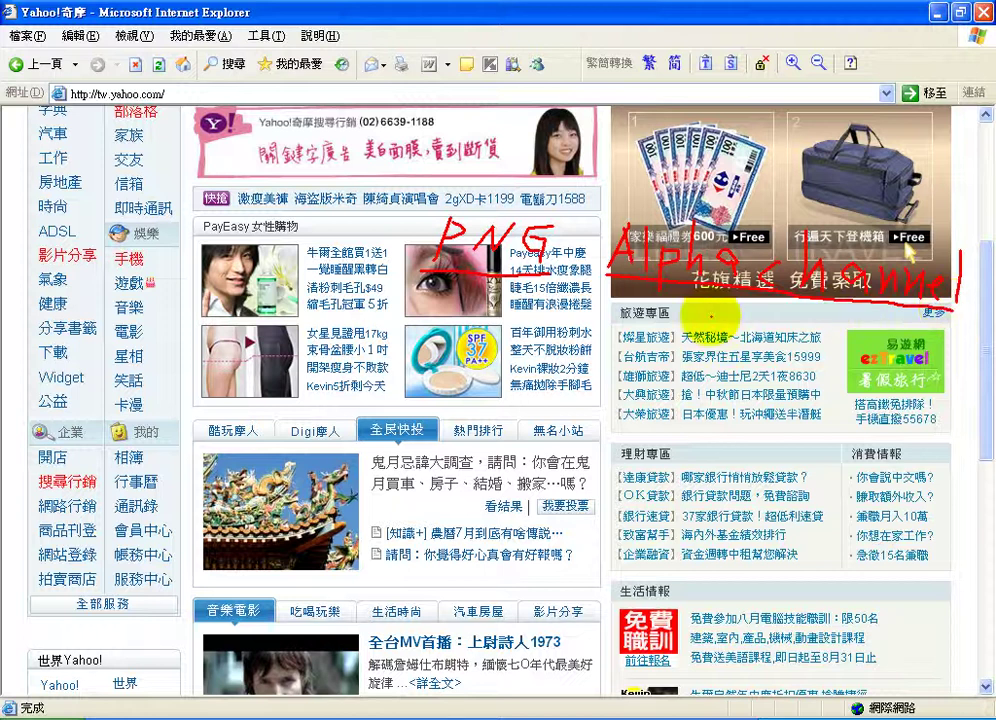
left_click_drag(726, 306, 745, 305)
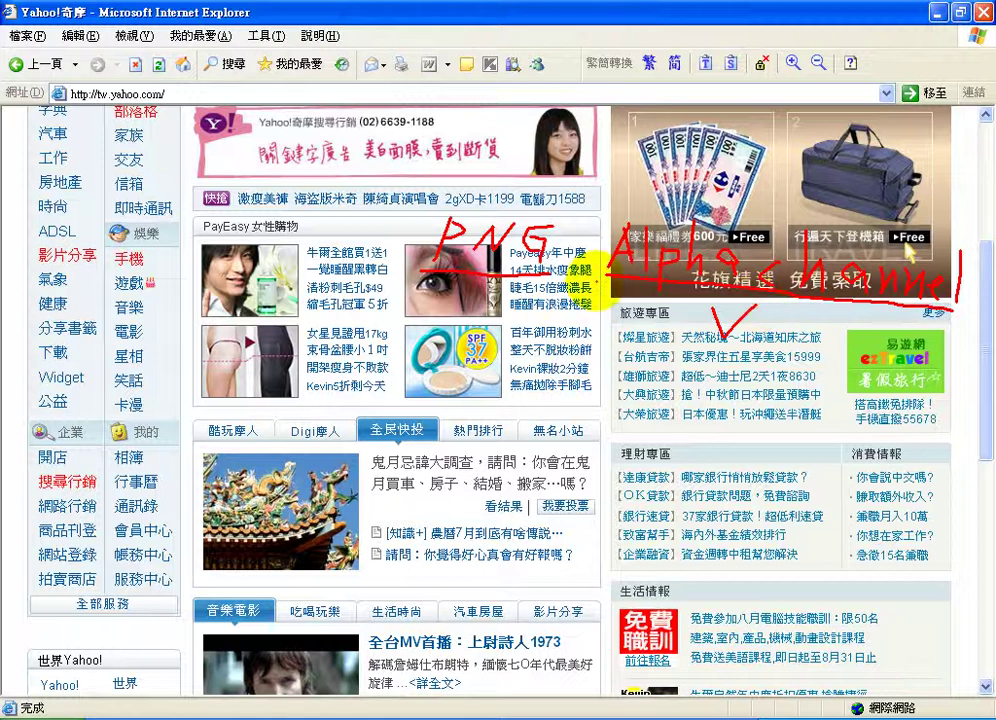
left_click_drag(586, 365, 620, 362)
mouse_move(602, 363)
left_mouse_down()
mouse_move(590, 418)
mouse_move(616, 392)
mouse_move(624, 420)
mouse_move(652, 440)
mouse_move(684, 436)
left_mouse_up()
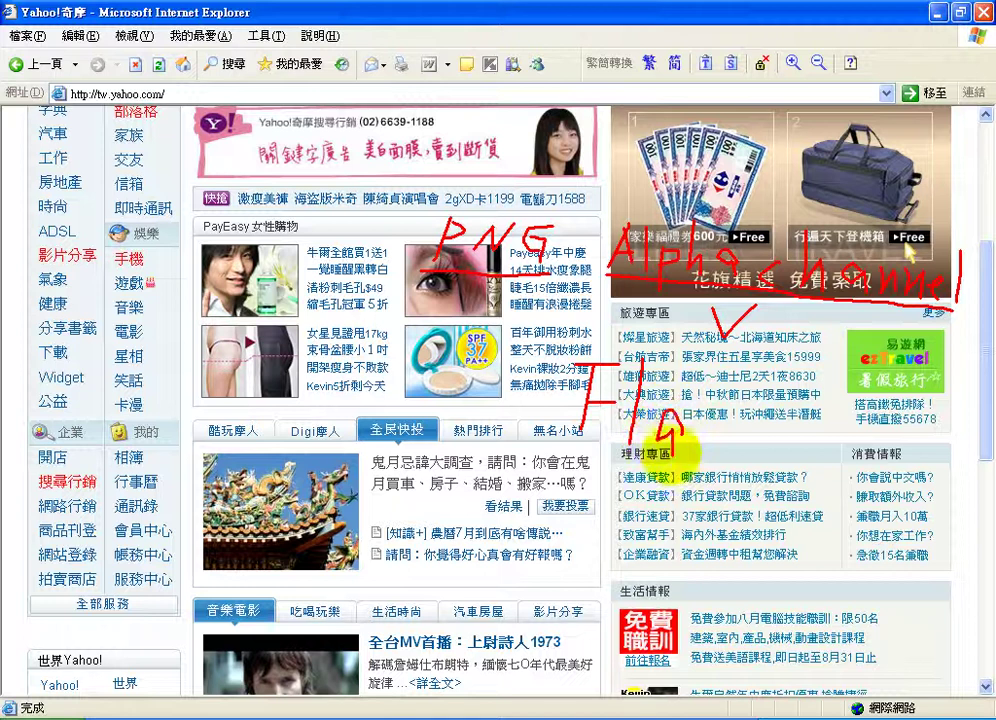
mouse_move(714, 396)
left_mouse_down()
mouse_move(707, 462)
mouse_move(731, 442)
left_mouse_up()
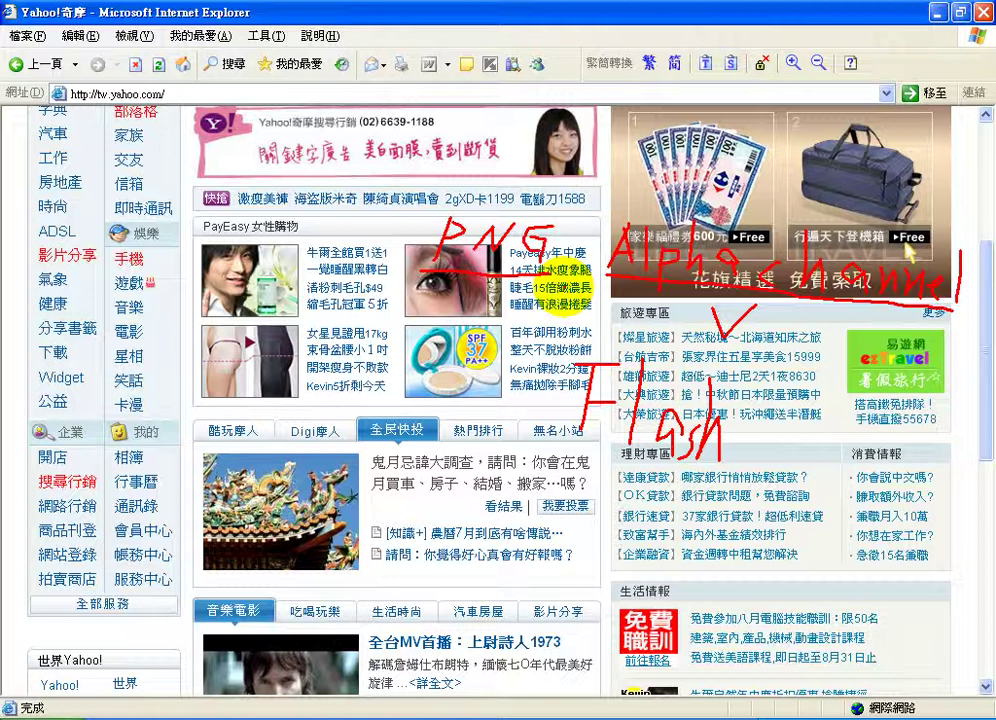
key("Escape")
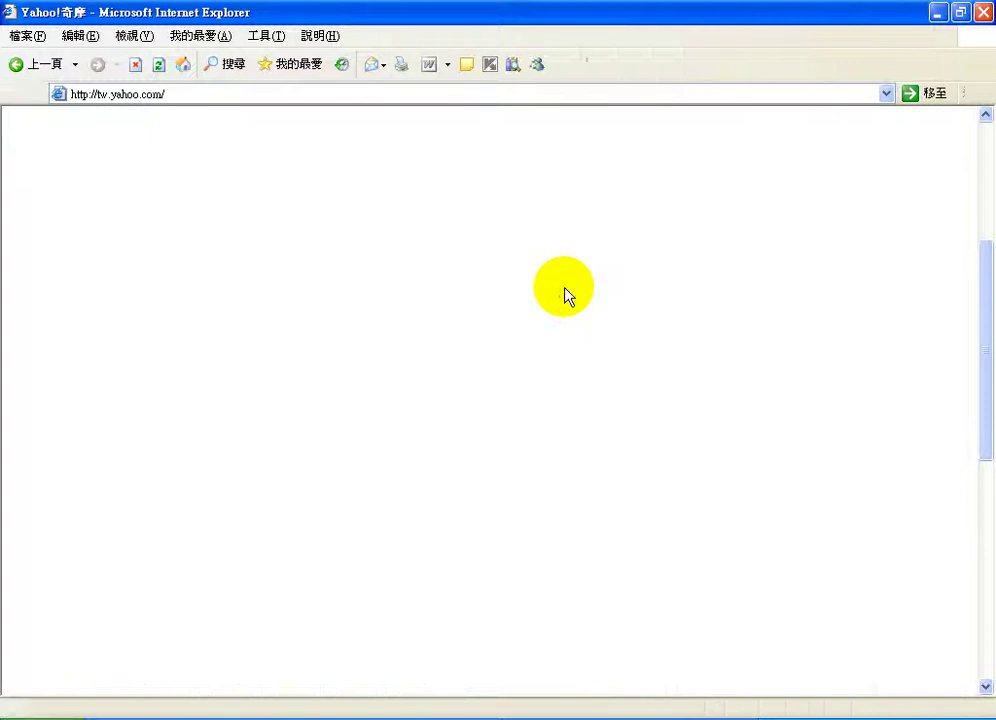